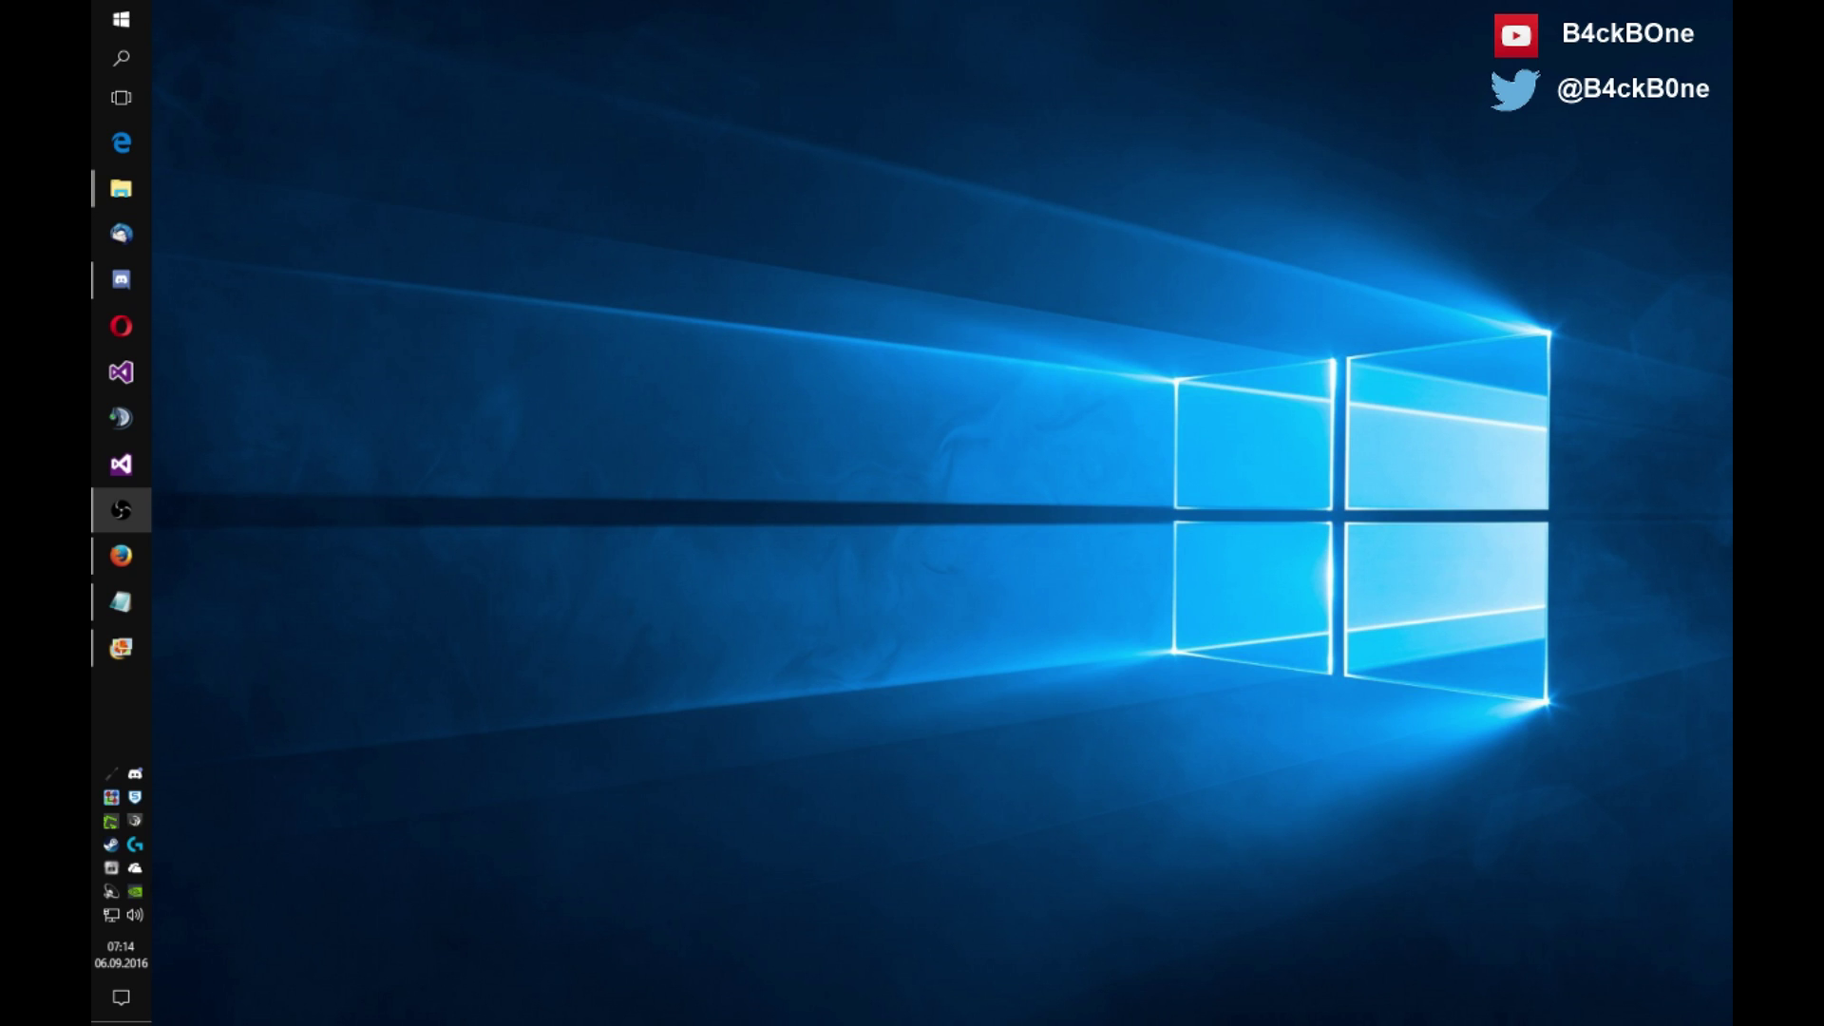
Open NVIDIA Control Panel from the tray and reach the Programmeinstellungen tab of 3D-Einstellungen verwalten.
right_click(136, 893)
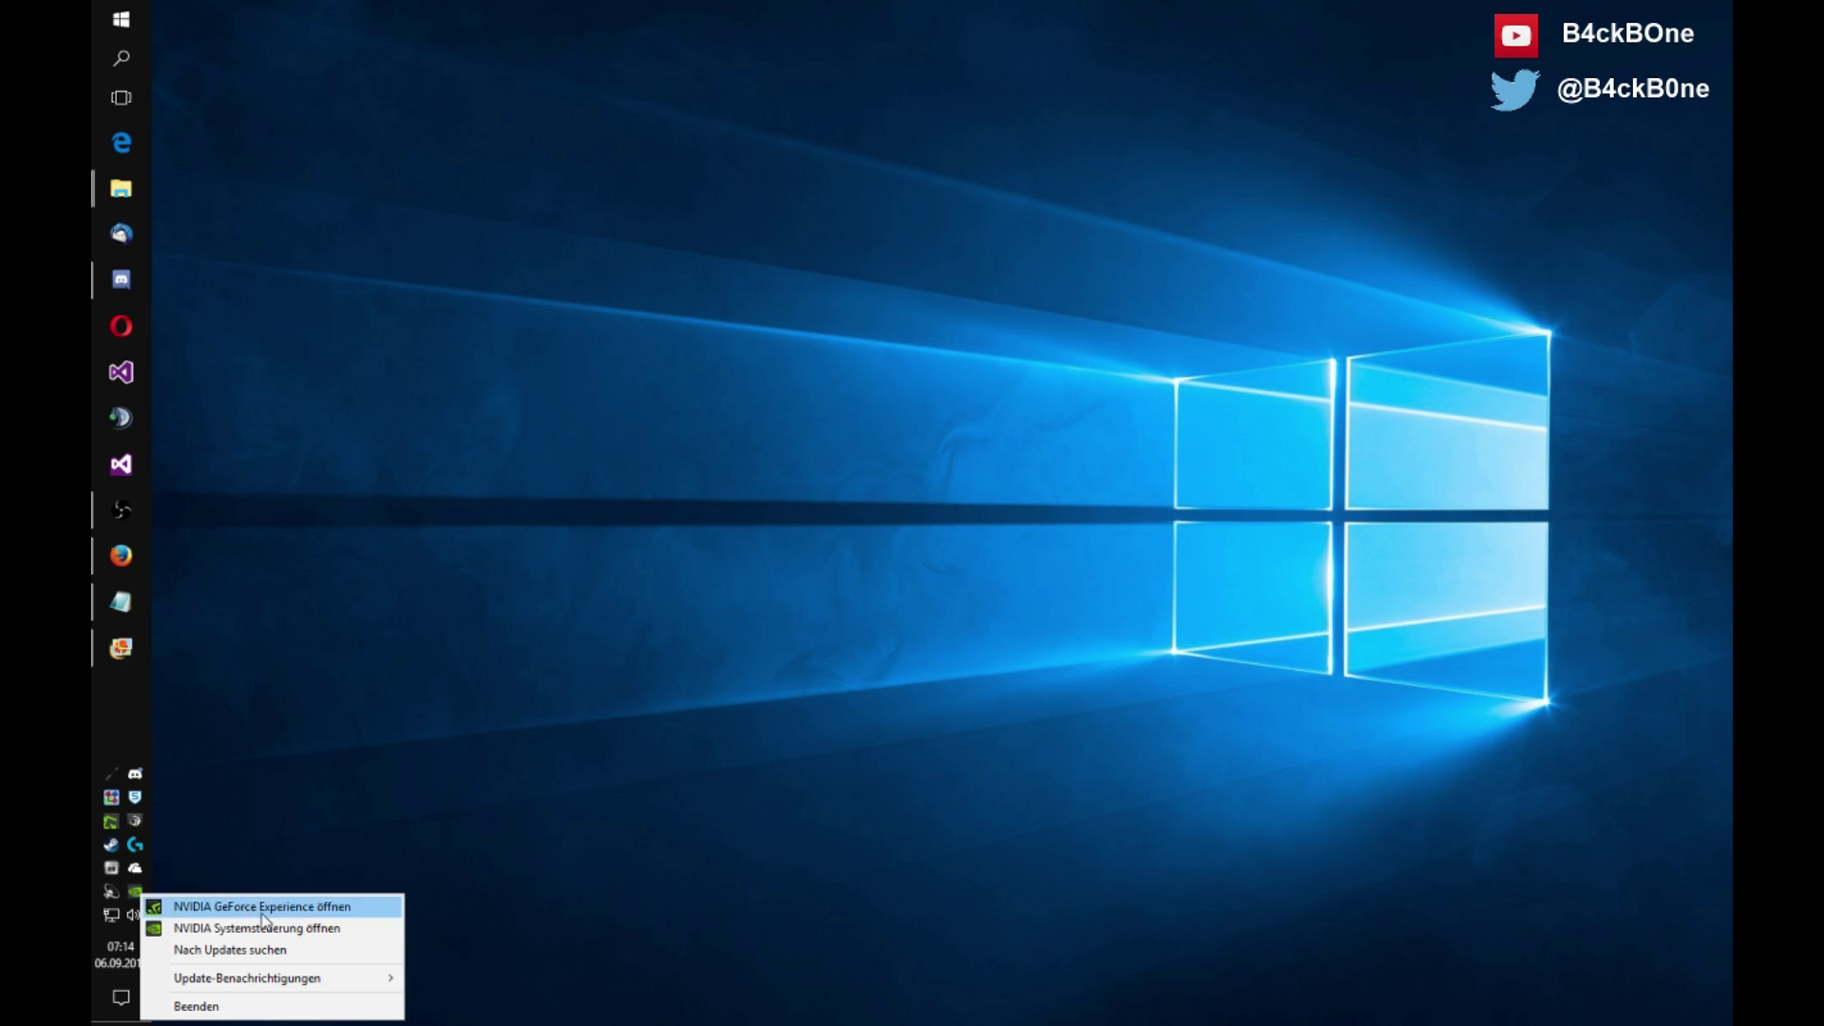
click(285, 929)
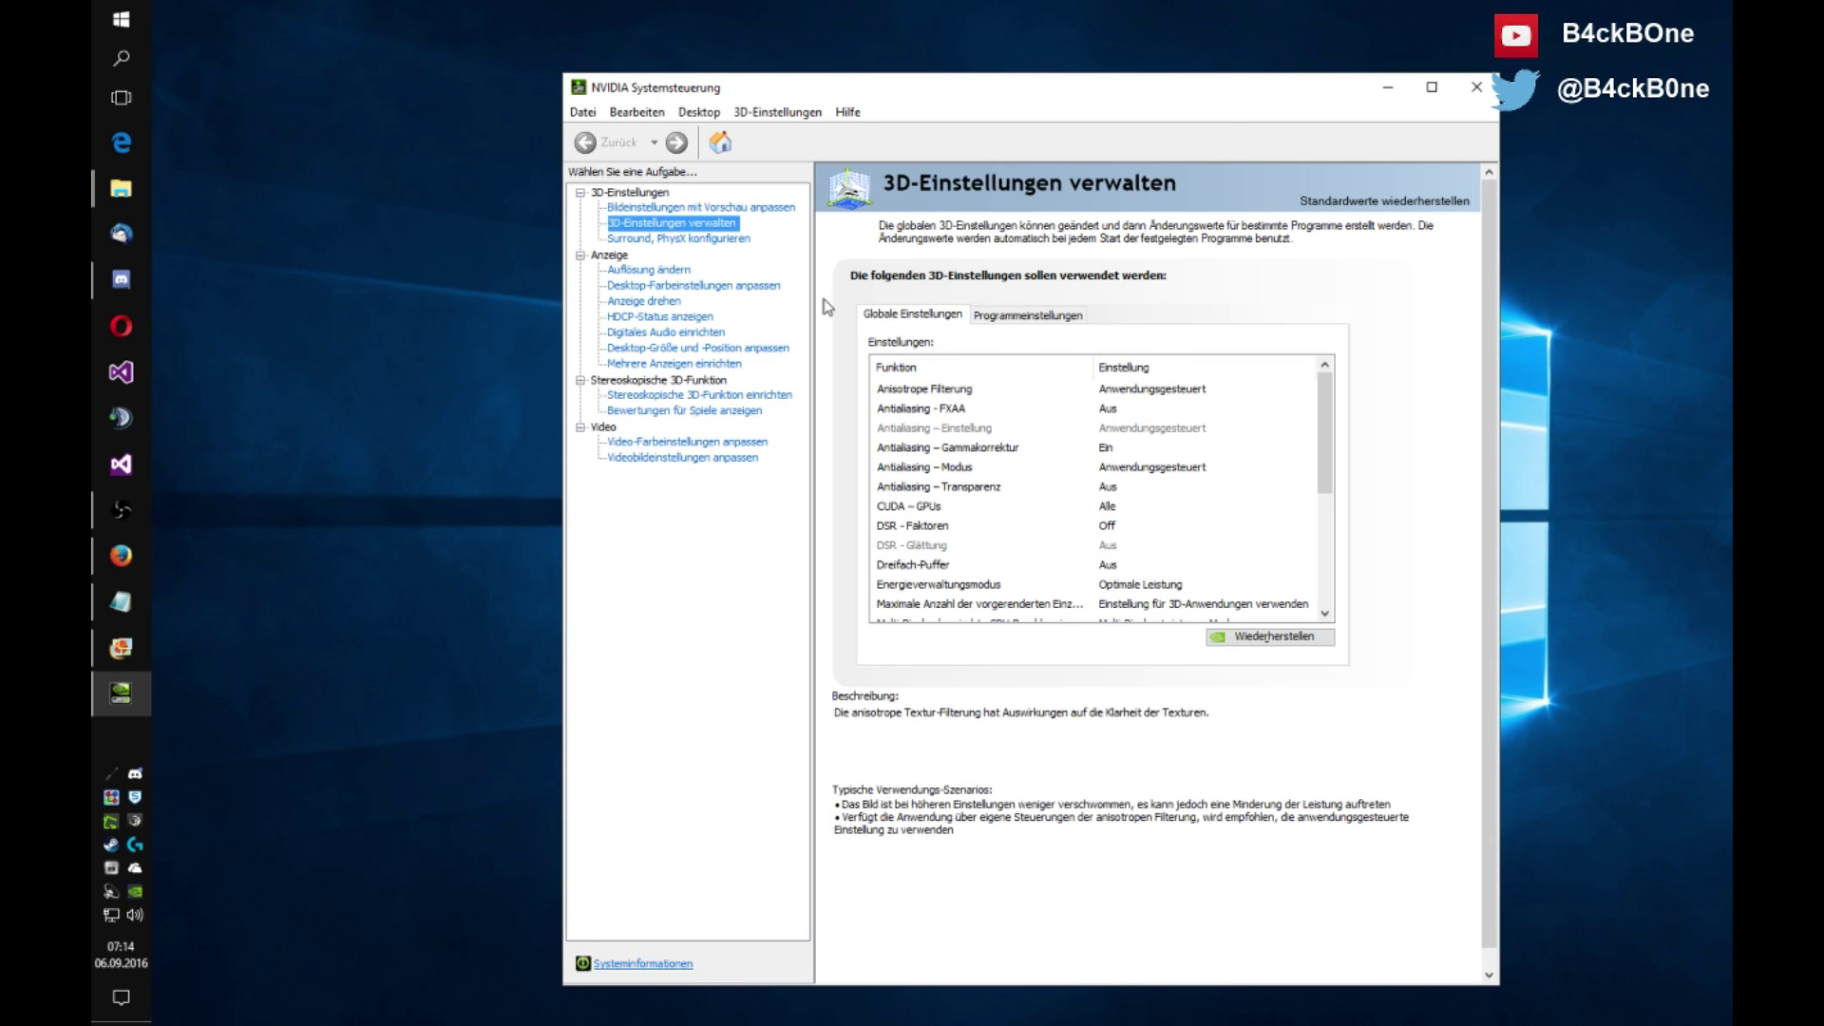
click(1034, 317)
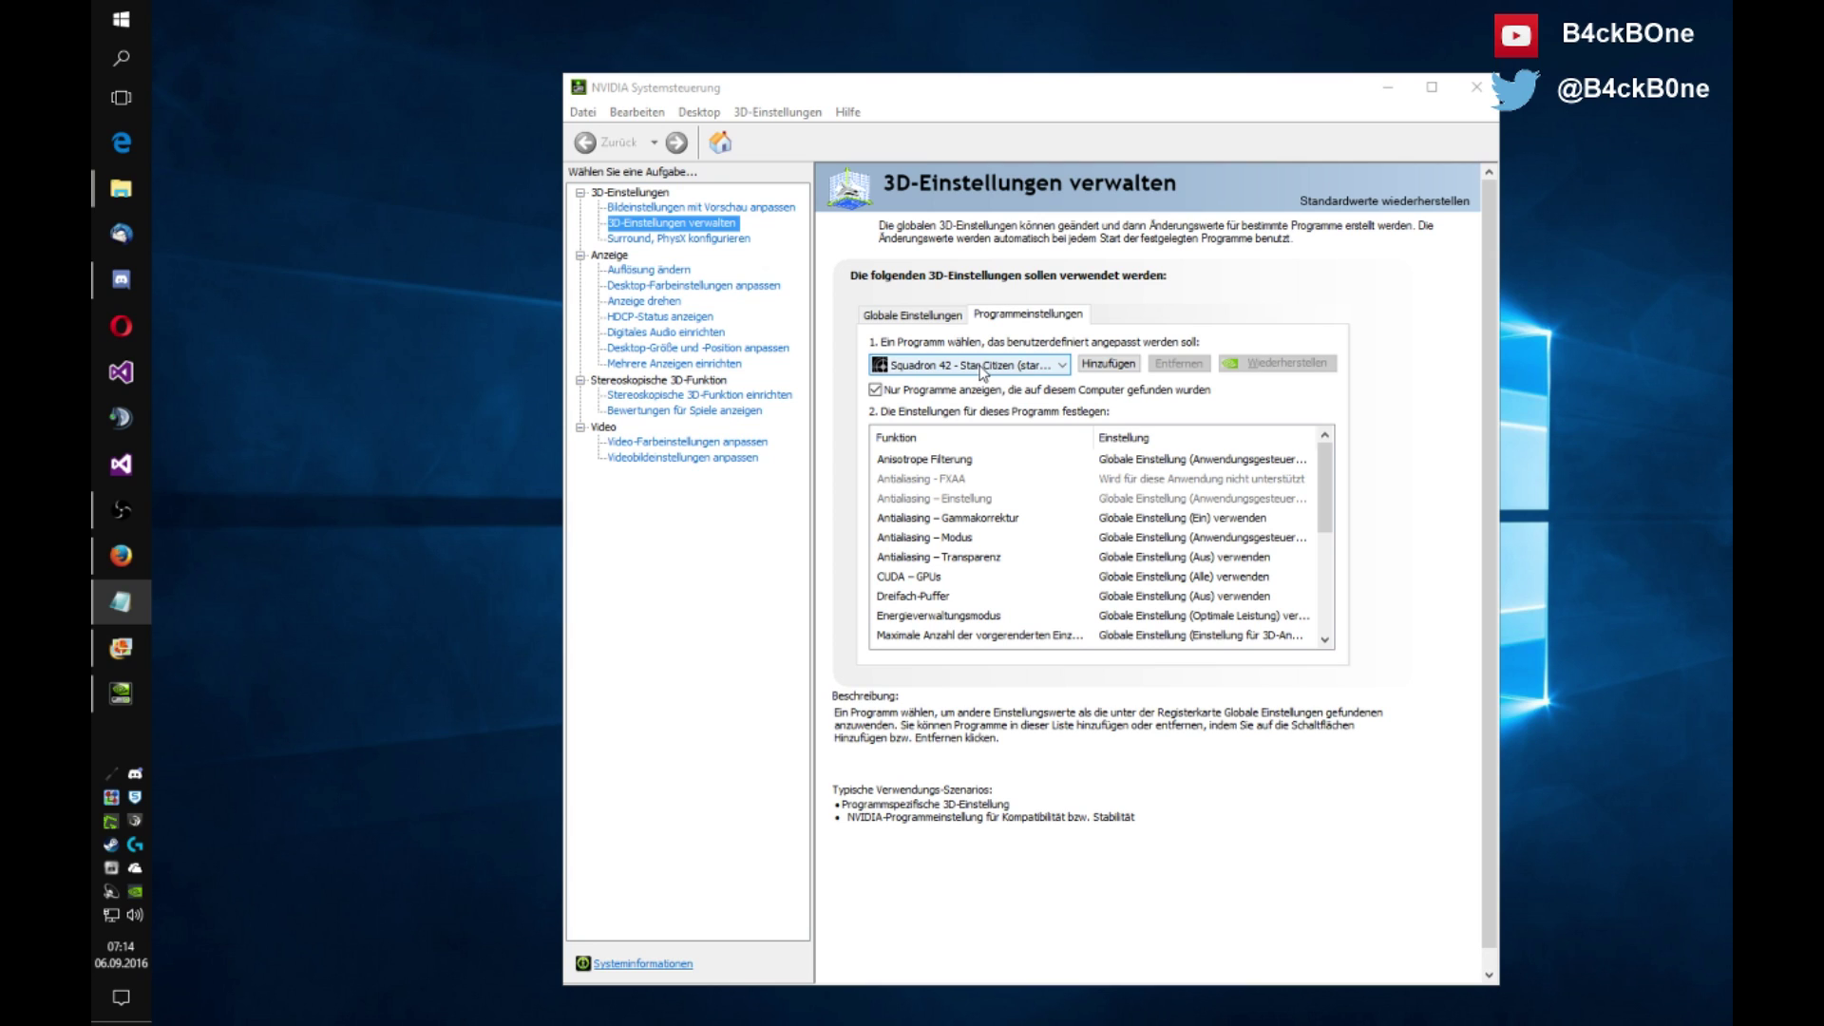
Start adding a new program with Hinzufügen and browse the disk for the Star Citizen executable.
click(1101, 367)
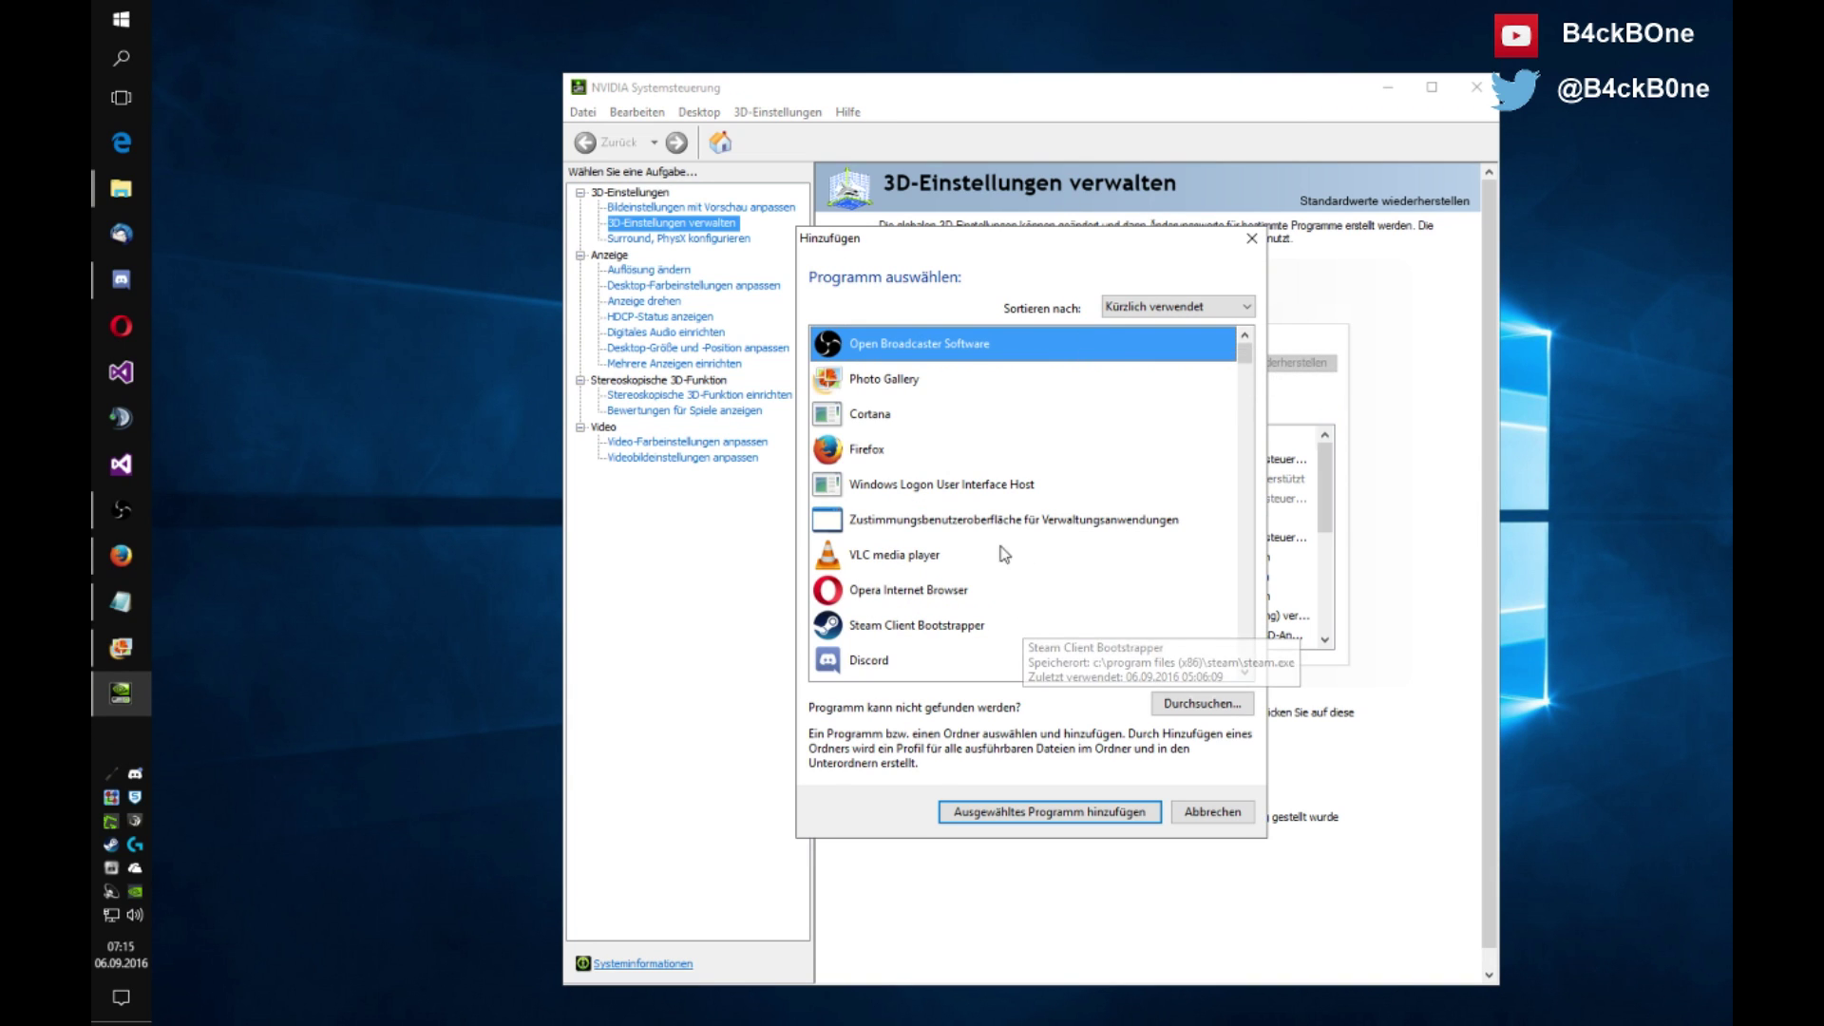
click(1003, 521)
click(1195, 708)
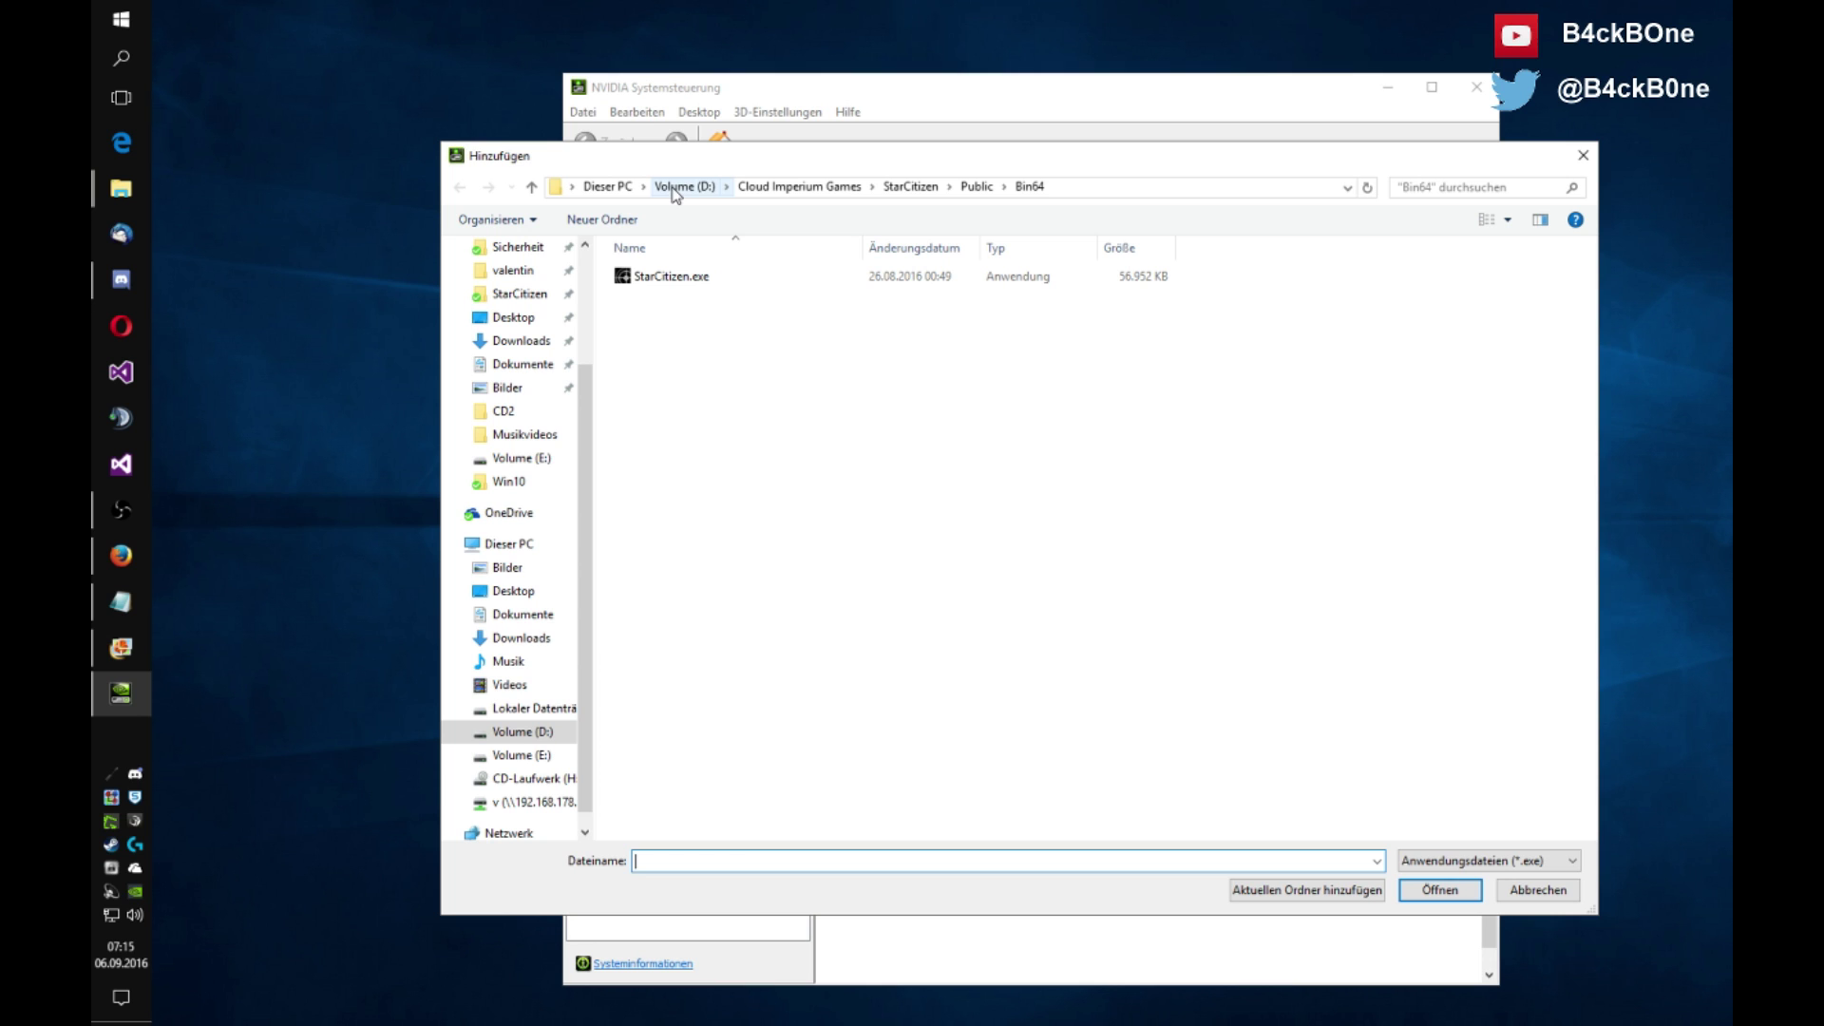
Navigate from the C: drive through Programme, Cloud Imperium Games, StarCitizen and Public toward Bin64.
click(541, 711)
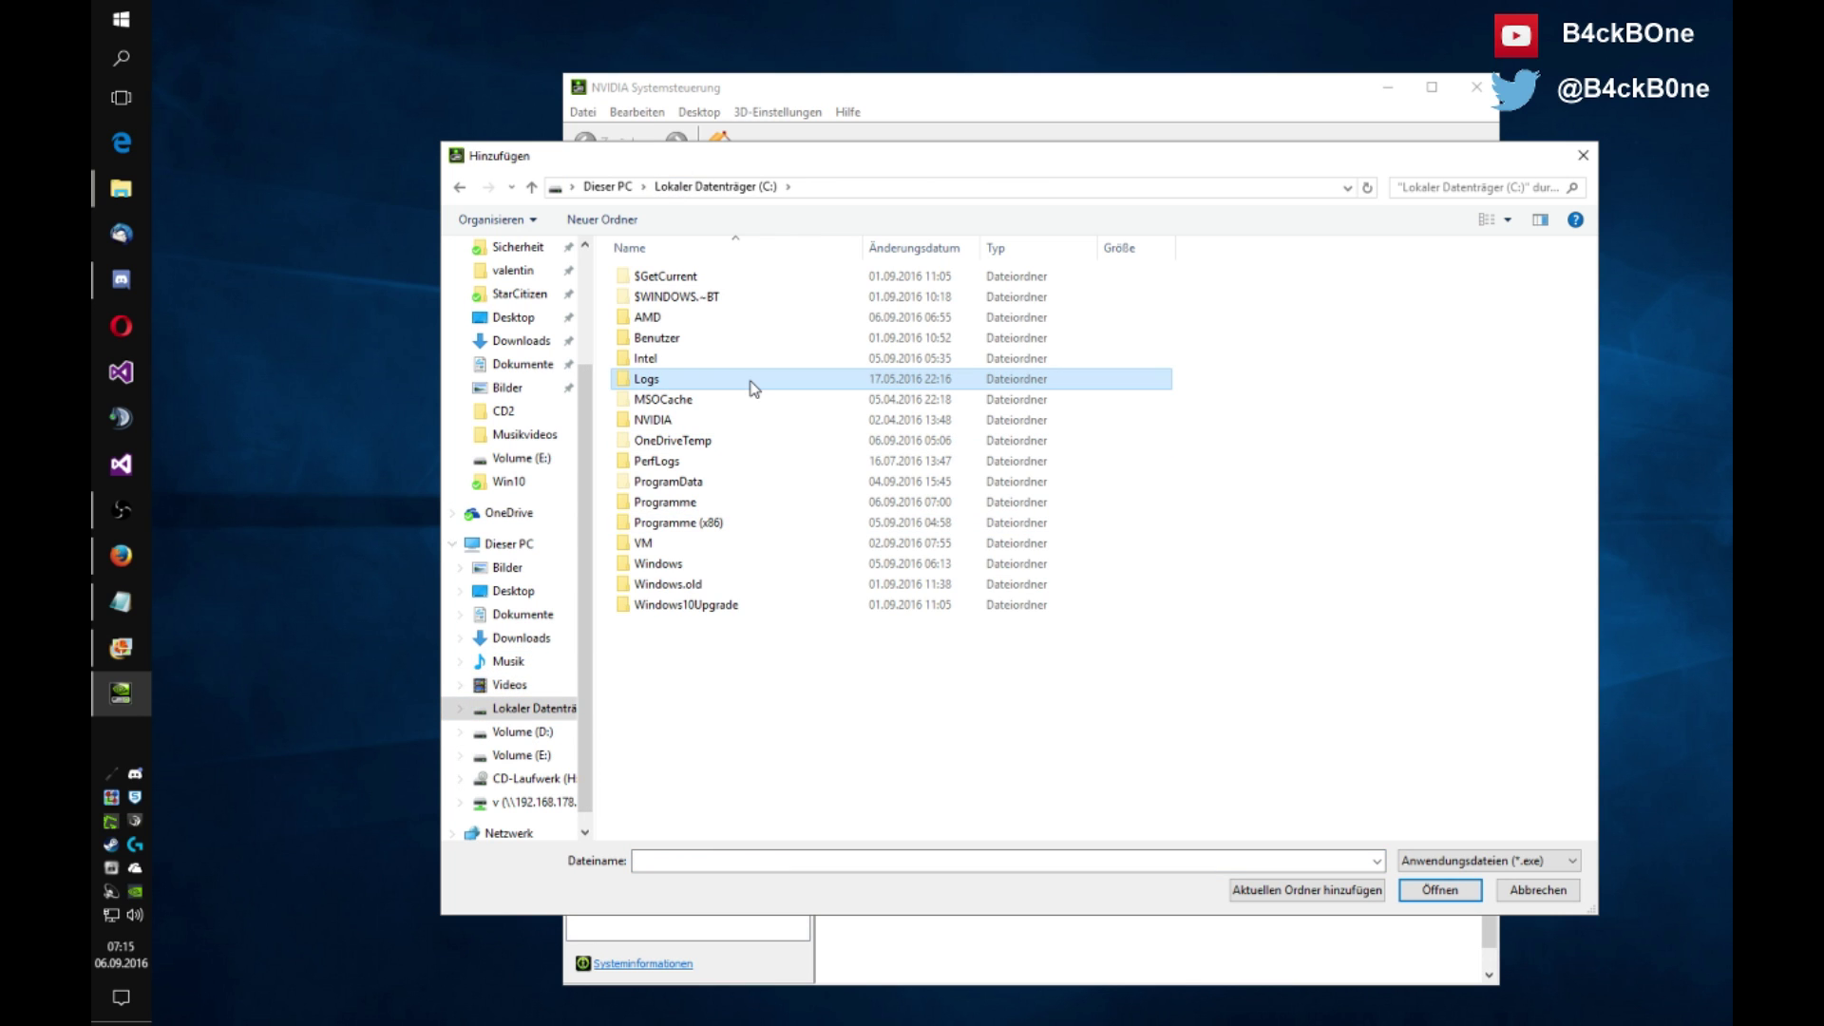
text(pr)
key(Down)
key(Return)
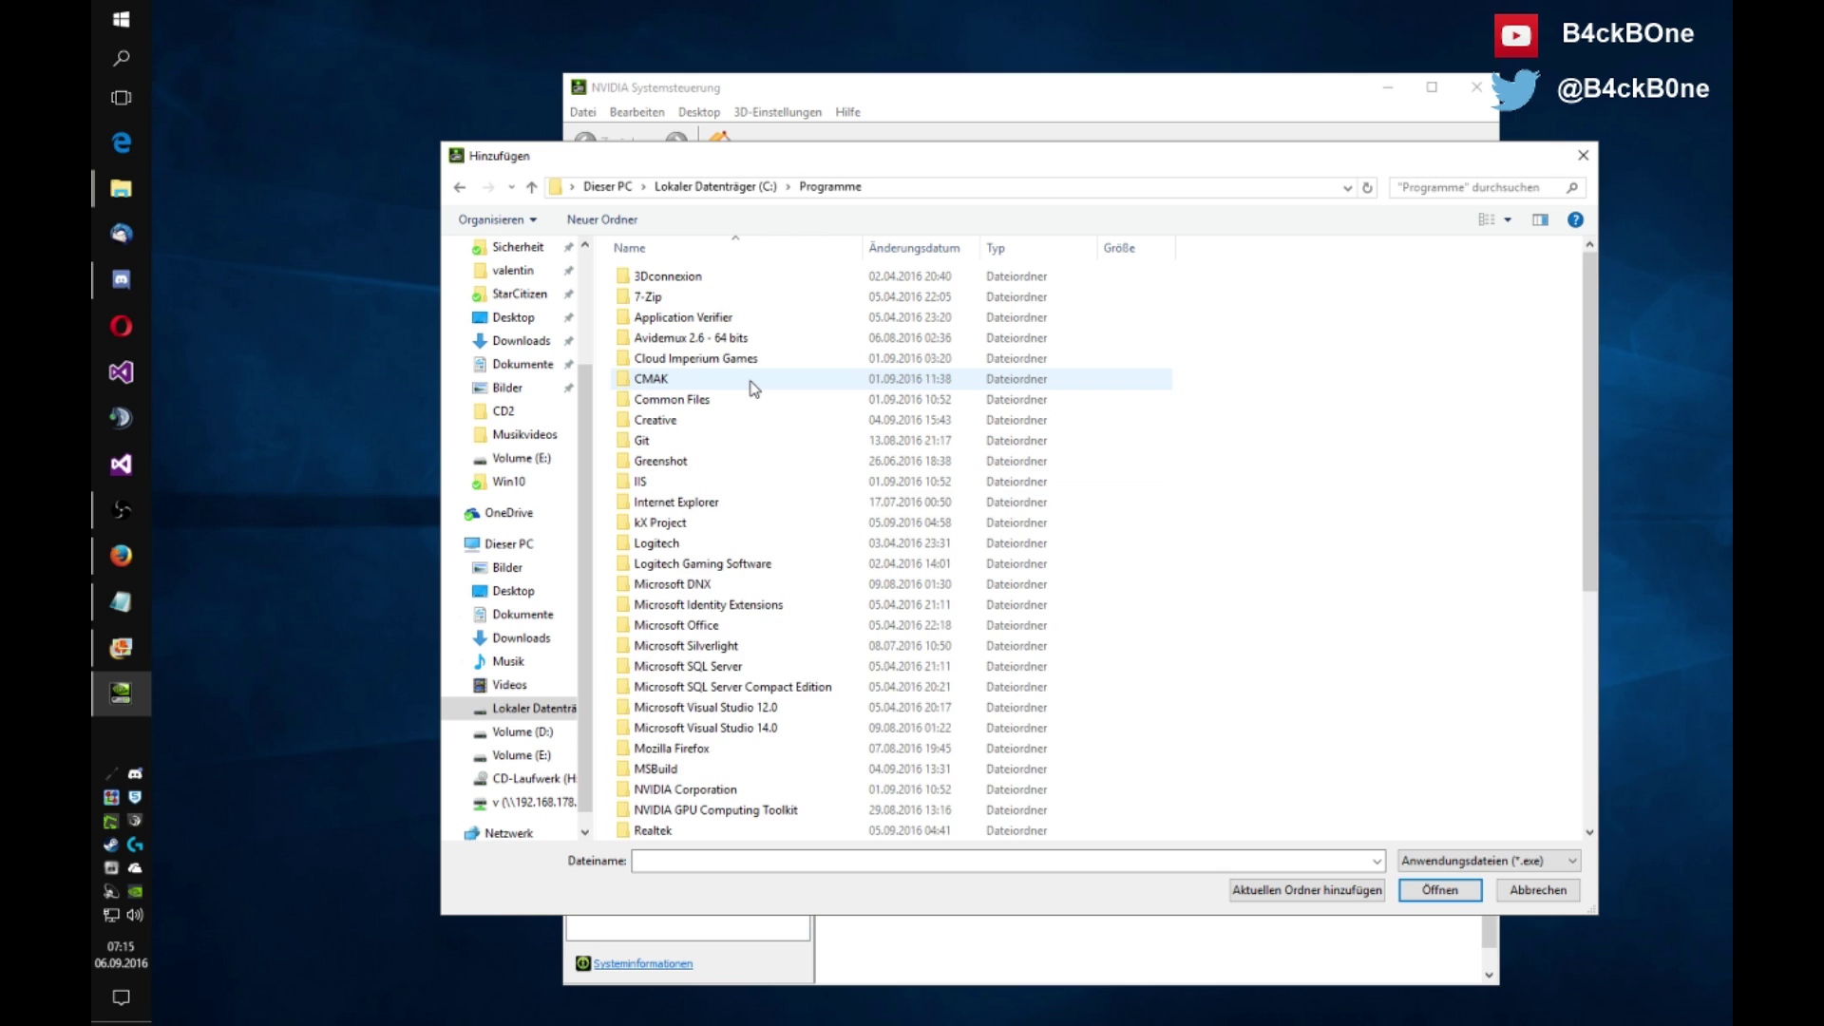
text(c)
key(Return)
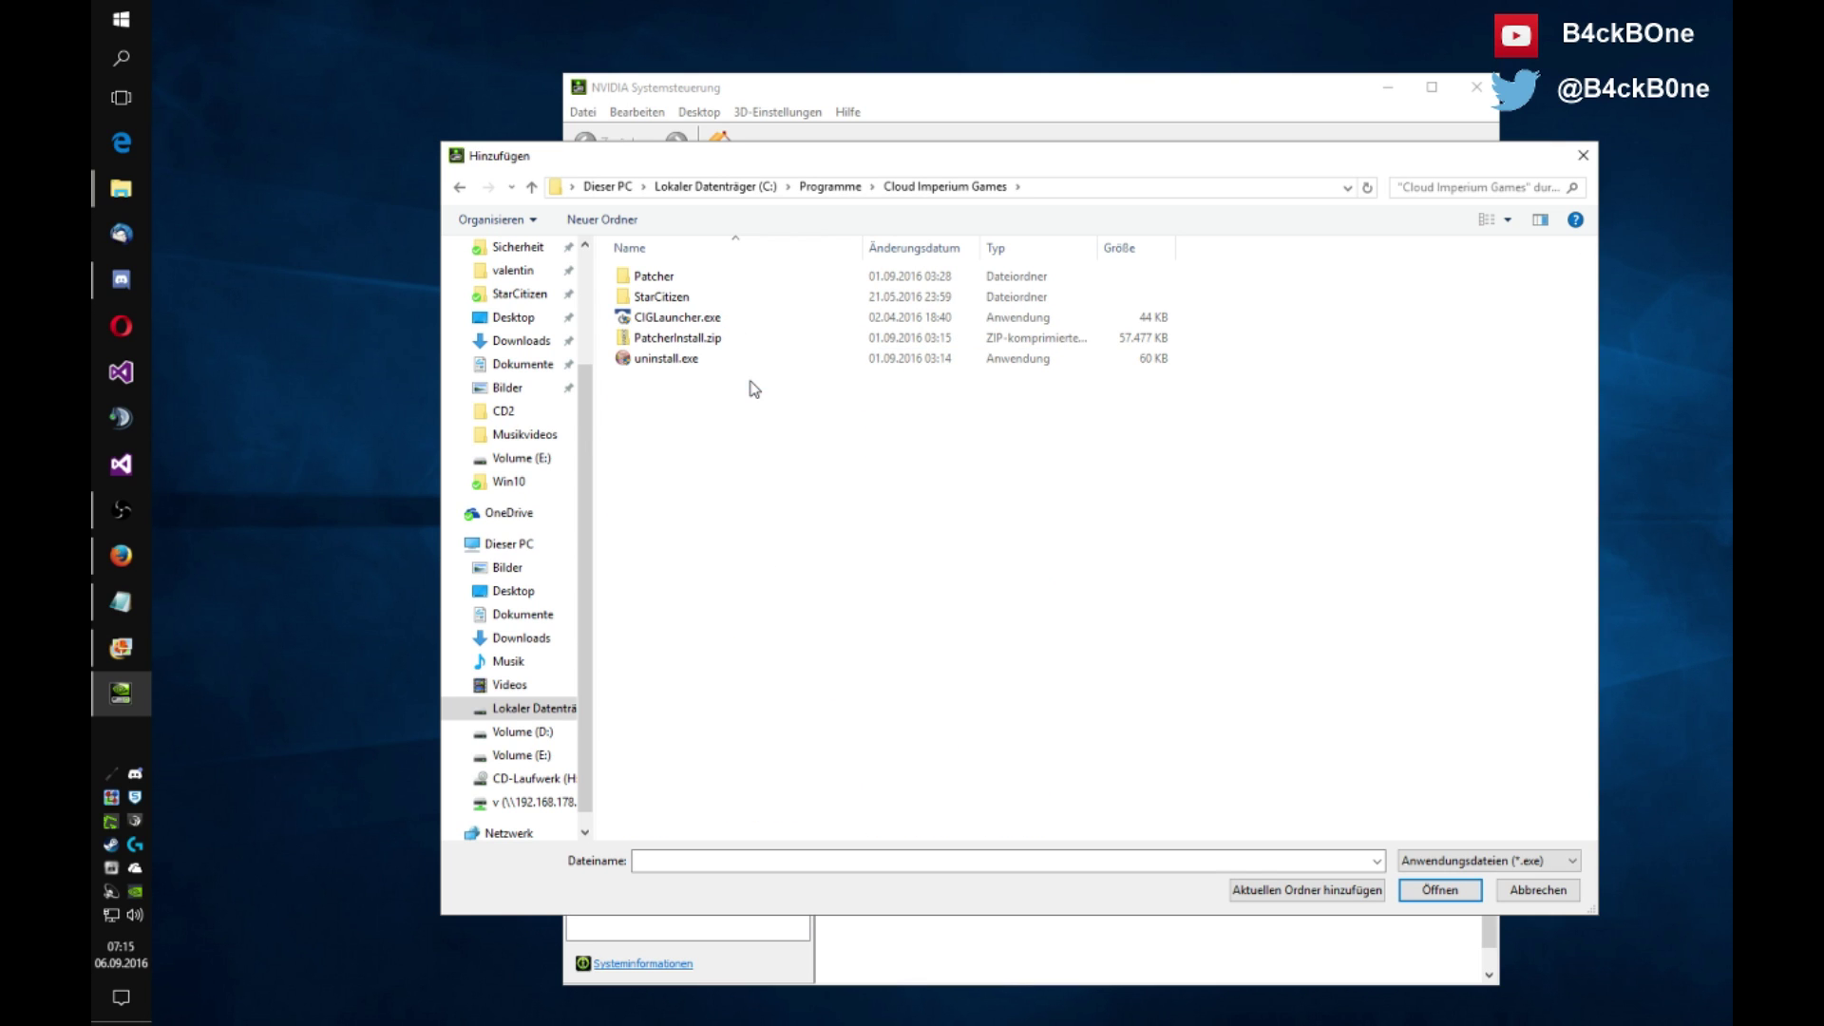
text(s)
key(Return)
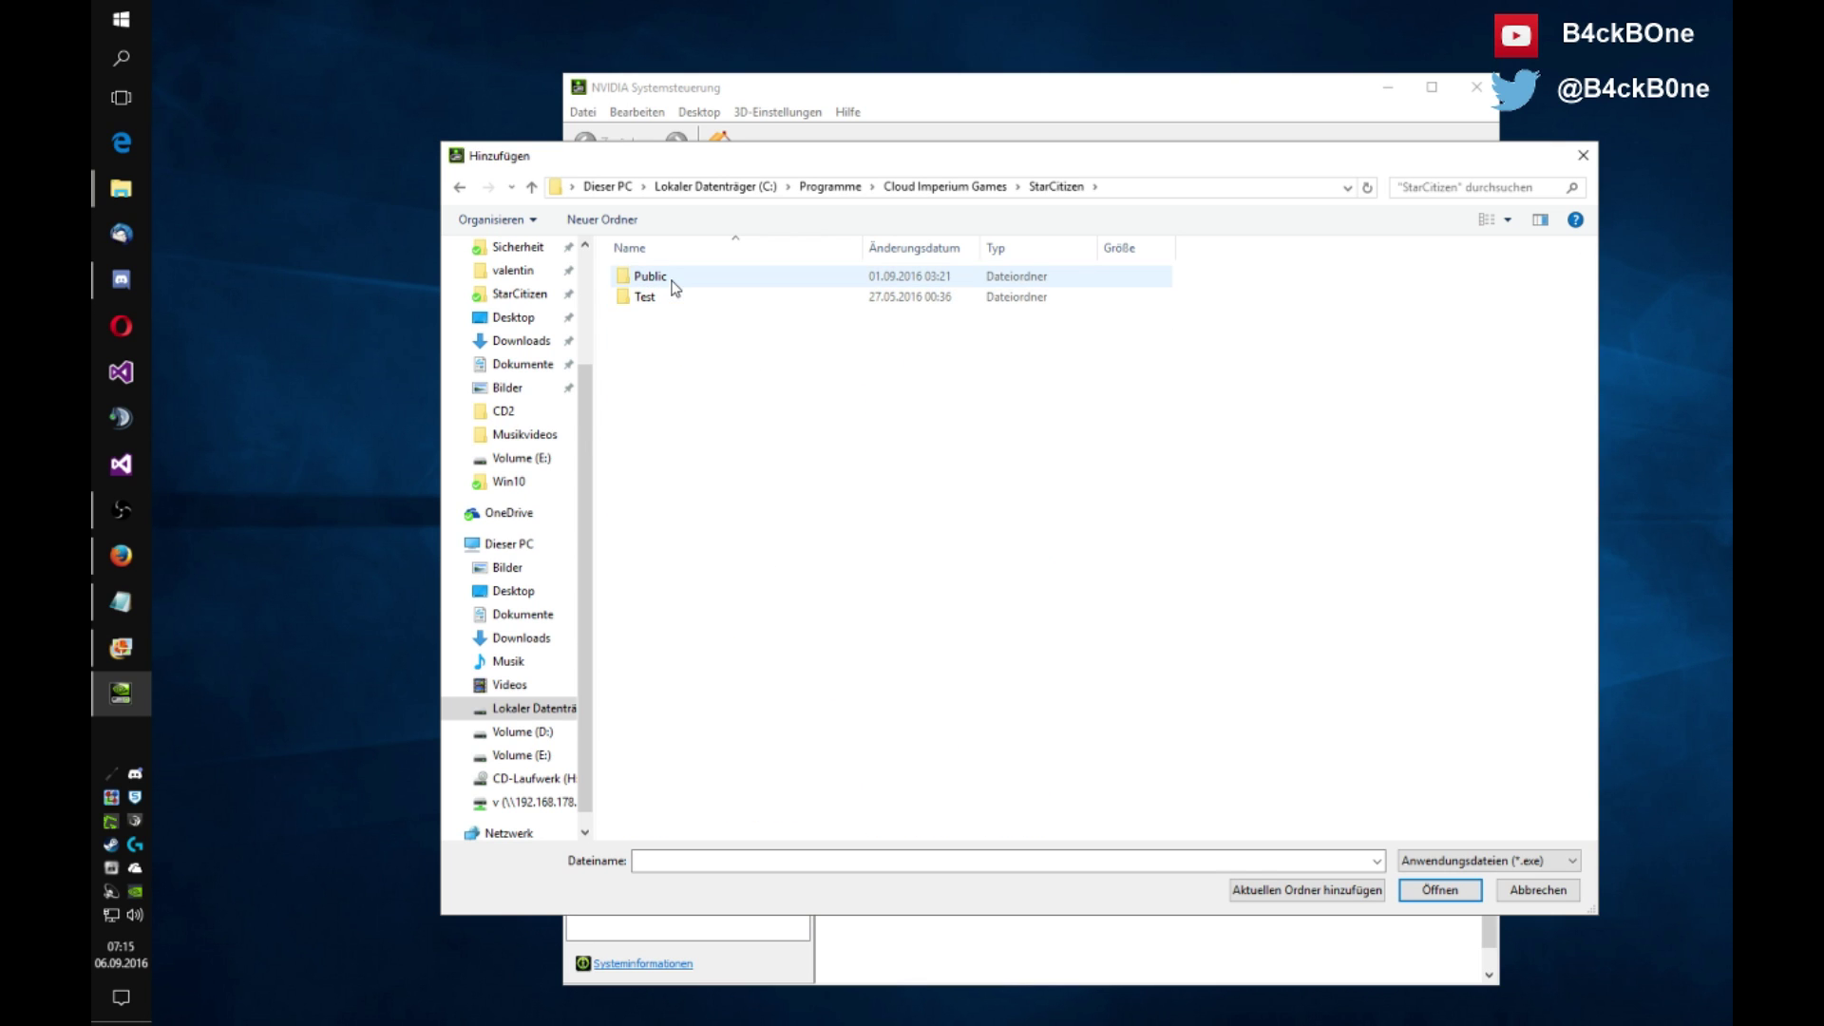
key(Return)
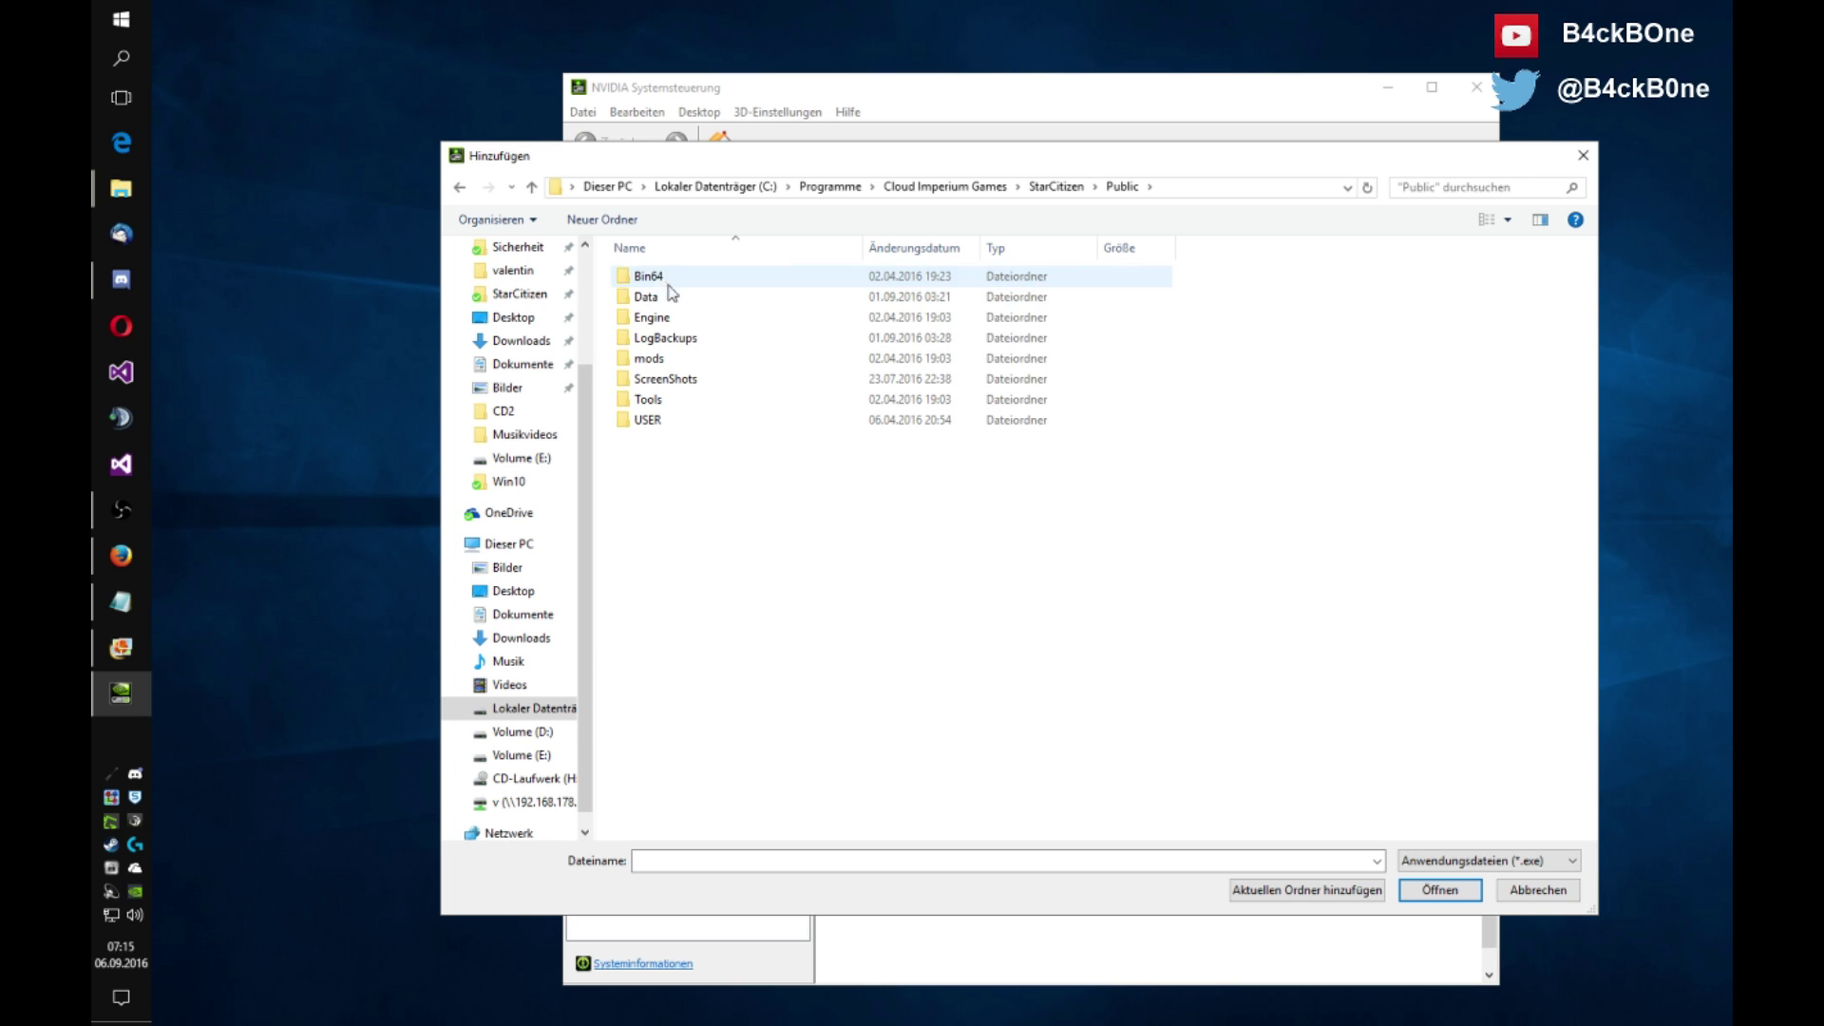
key(b)
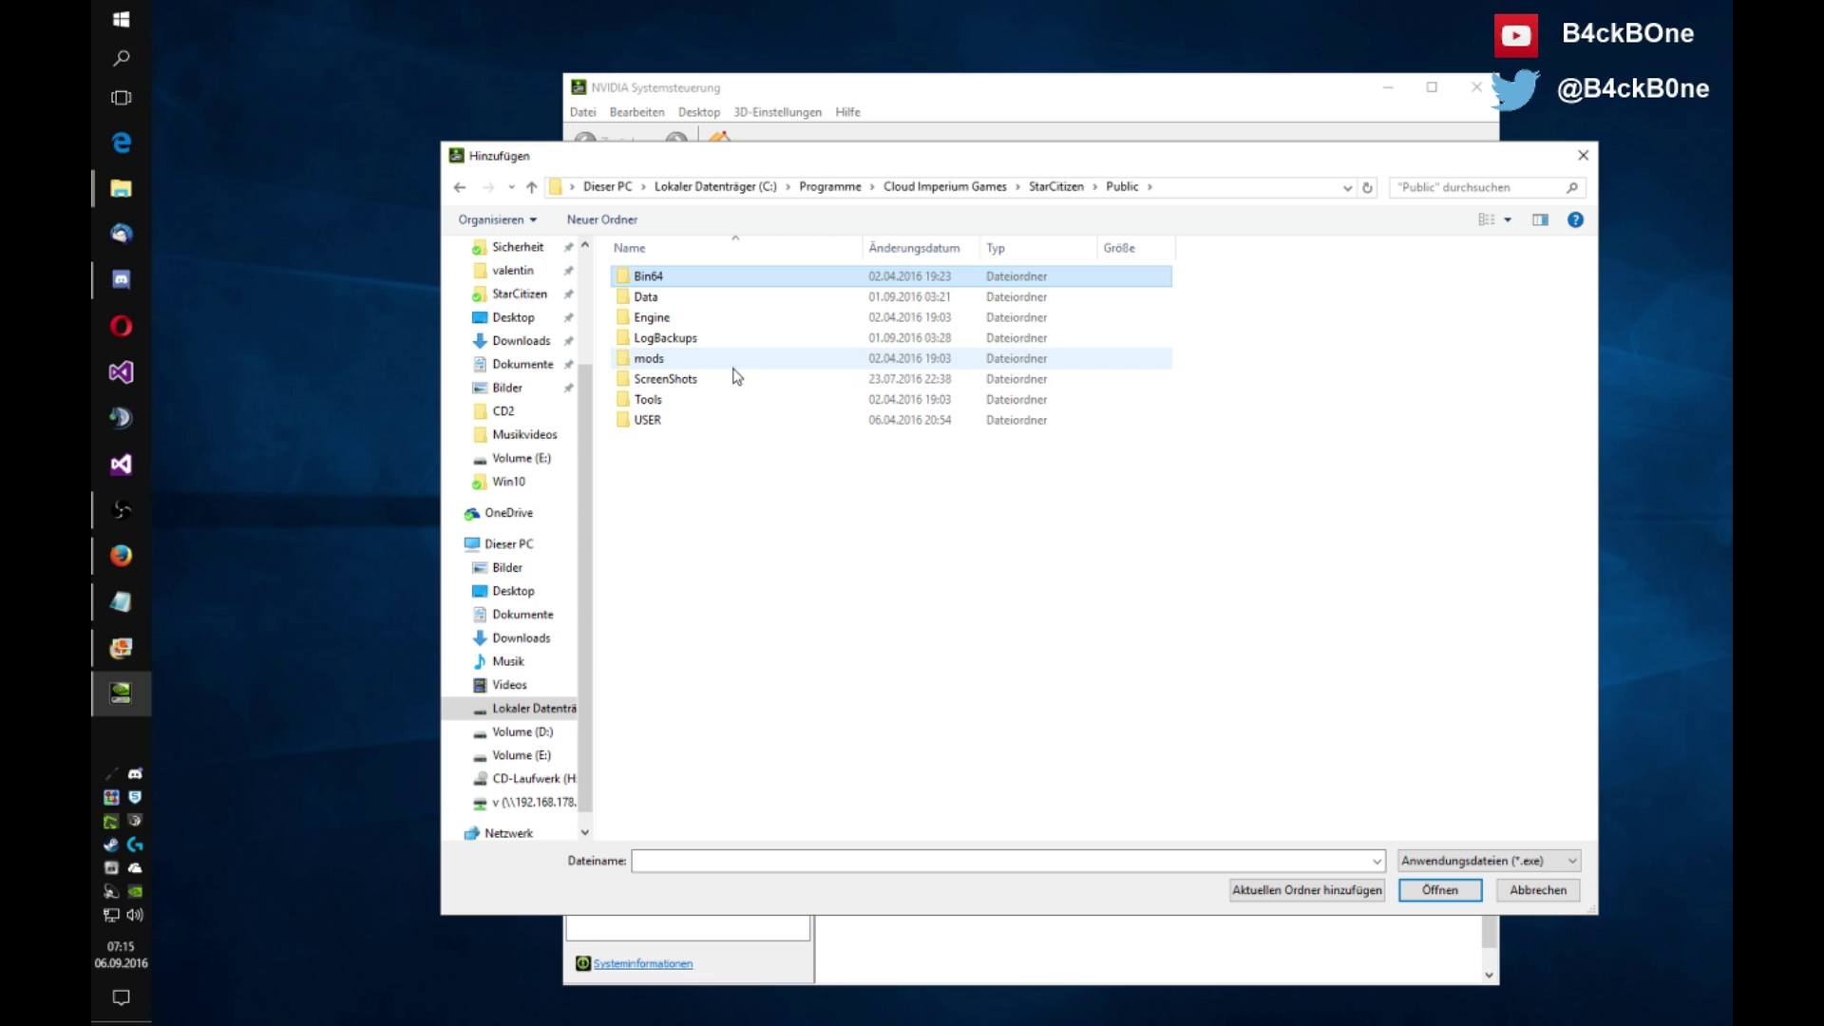
Re-enter StarCitizen\Public\Bin64 and add StarCitizen.exe as the program to customise.
click(1053, 187)
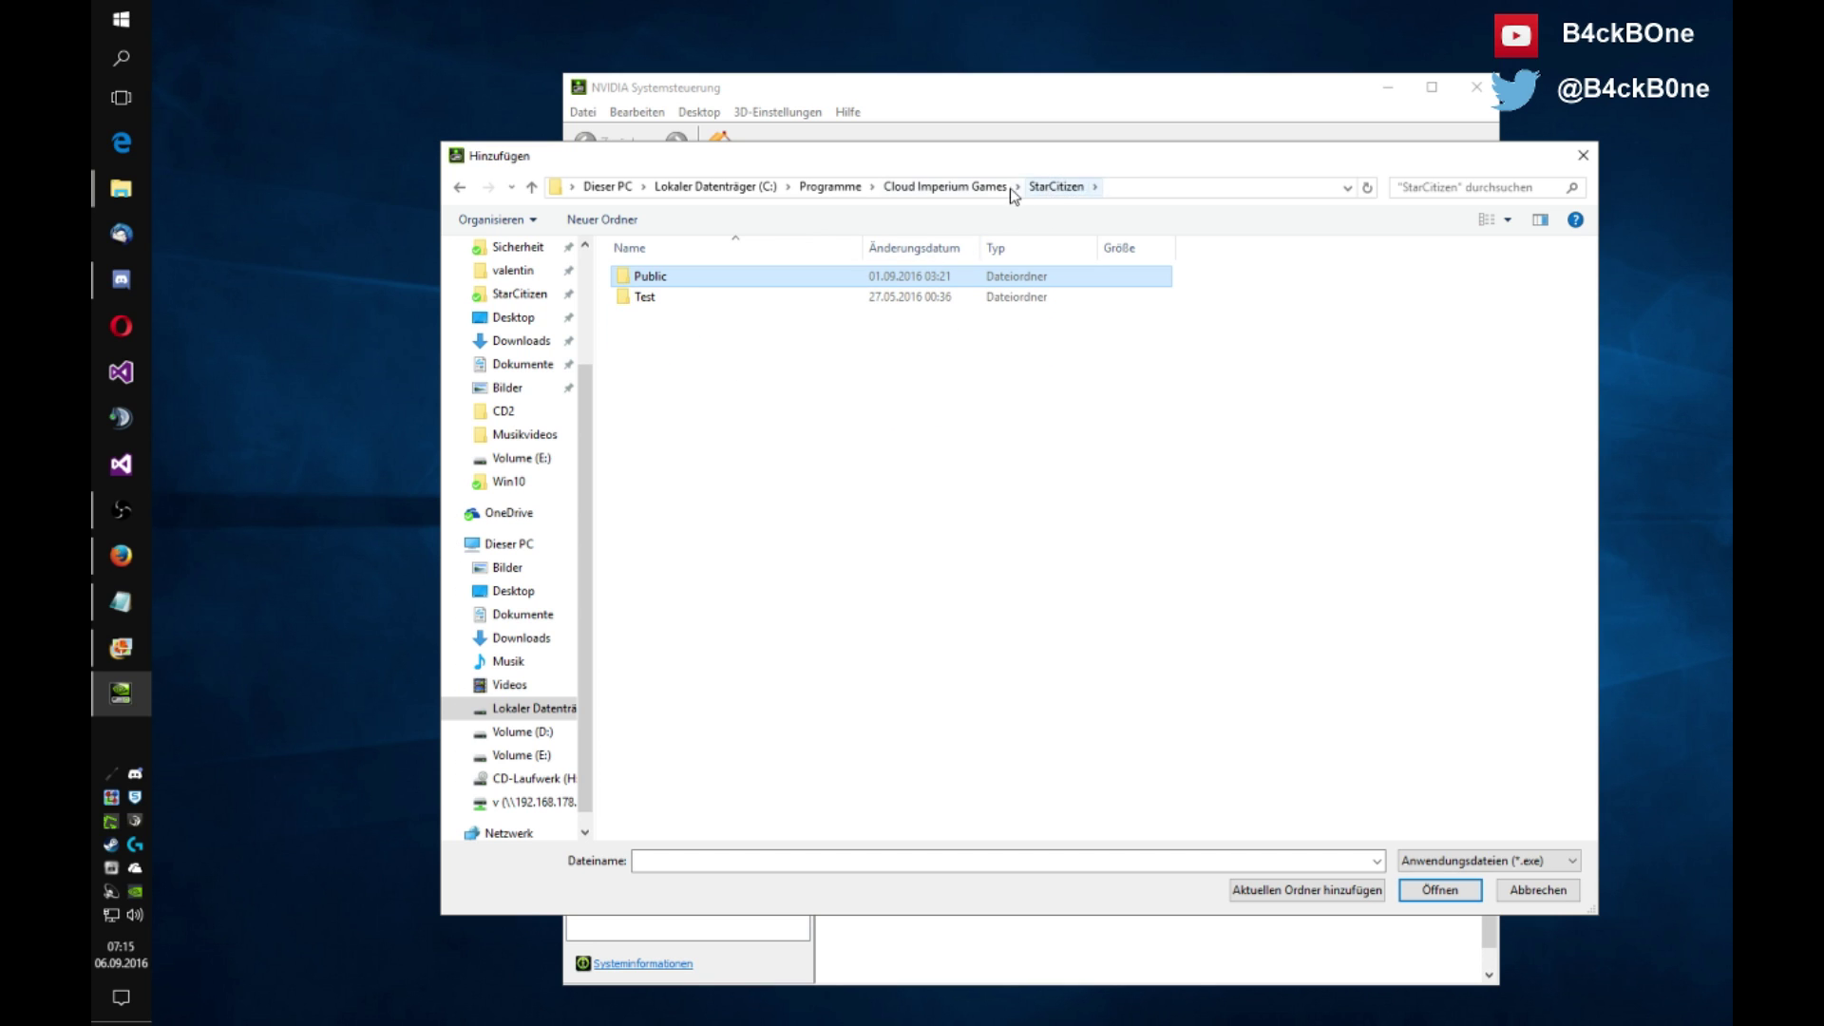
click(1005, 188)
click(713, 319)
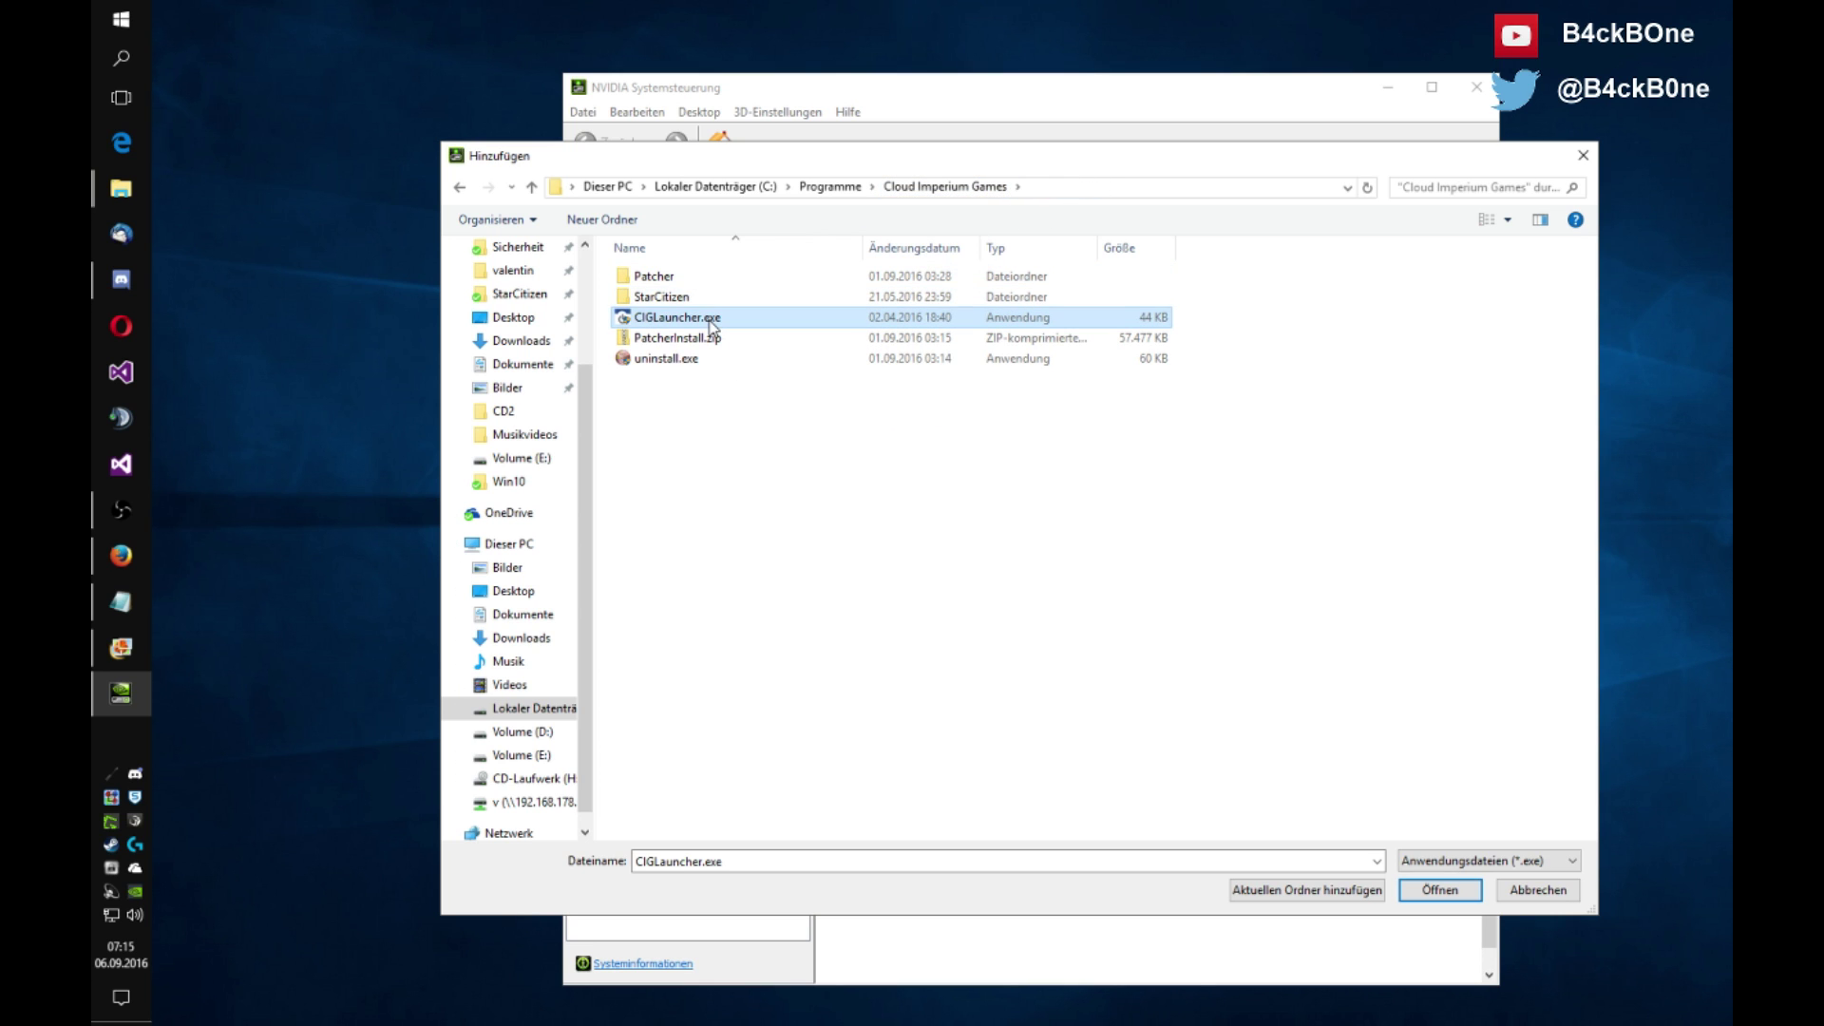
double_click(663, 299)
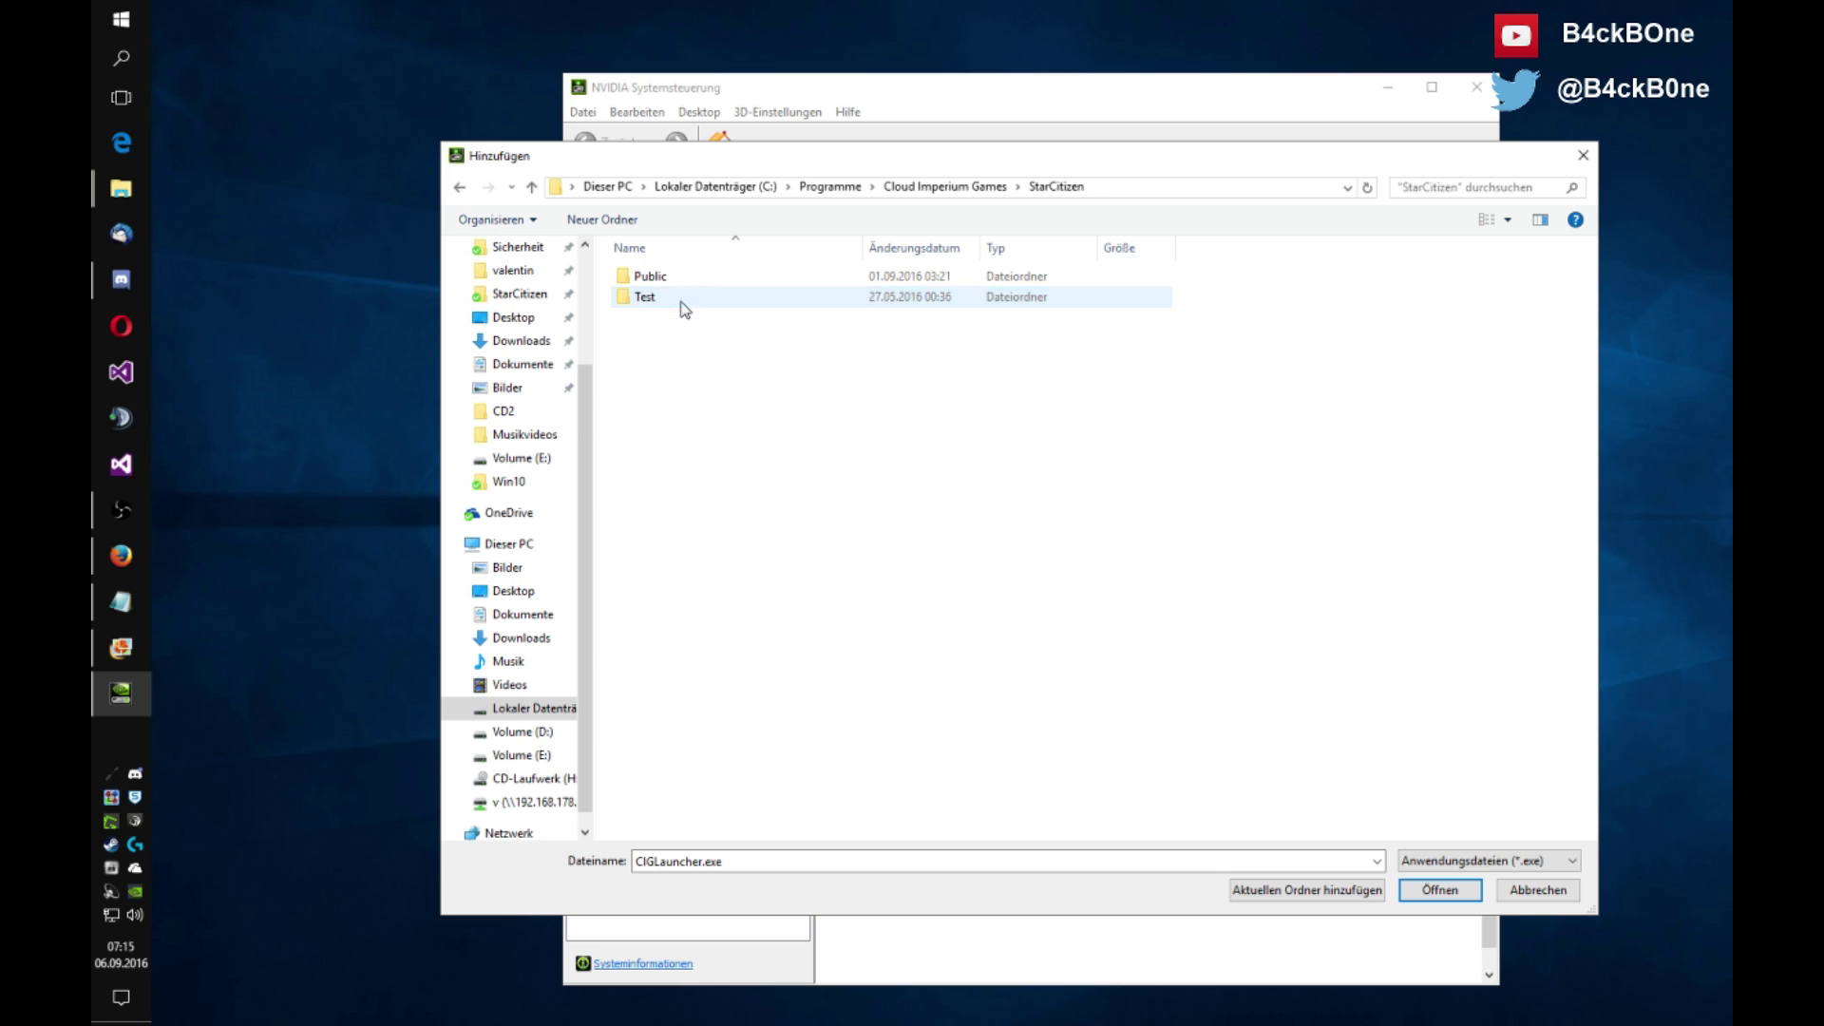
double_click(664, 282)
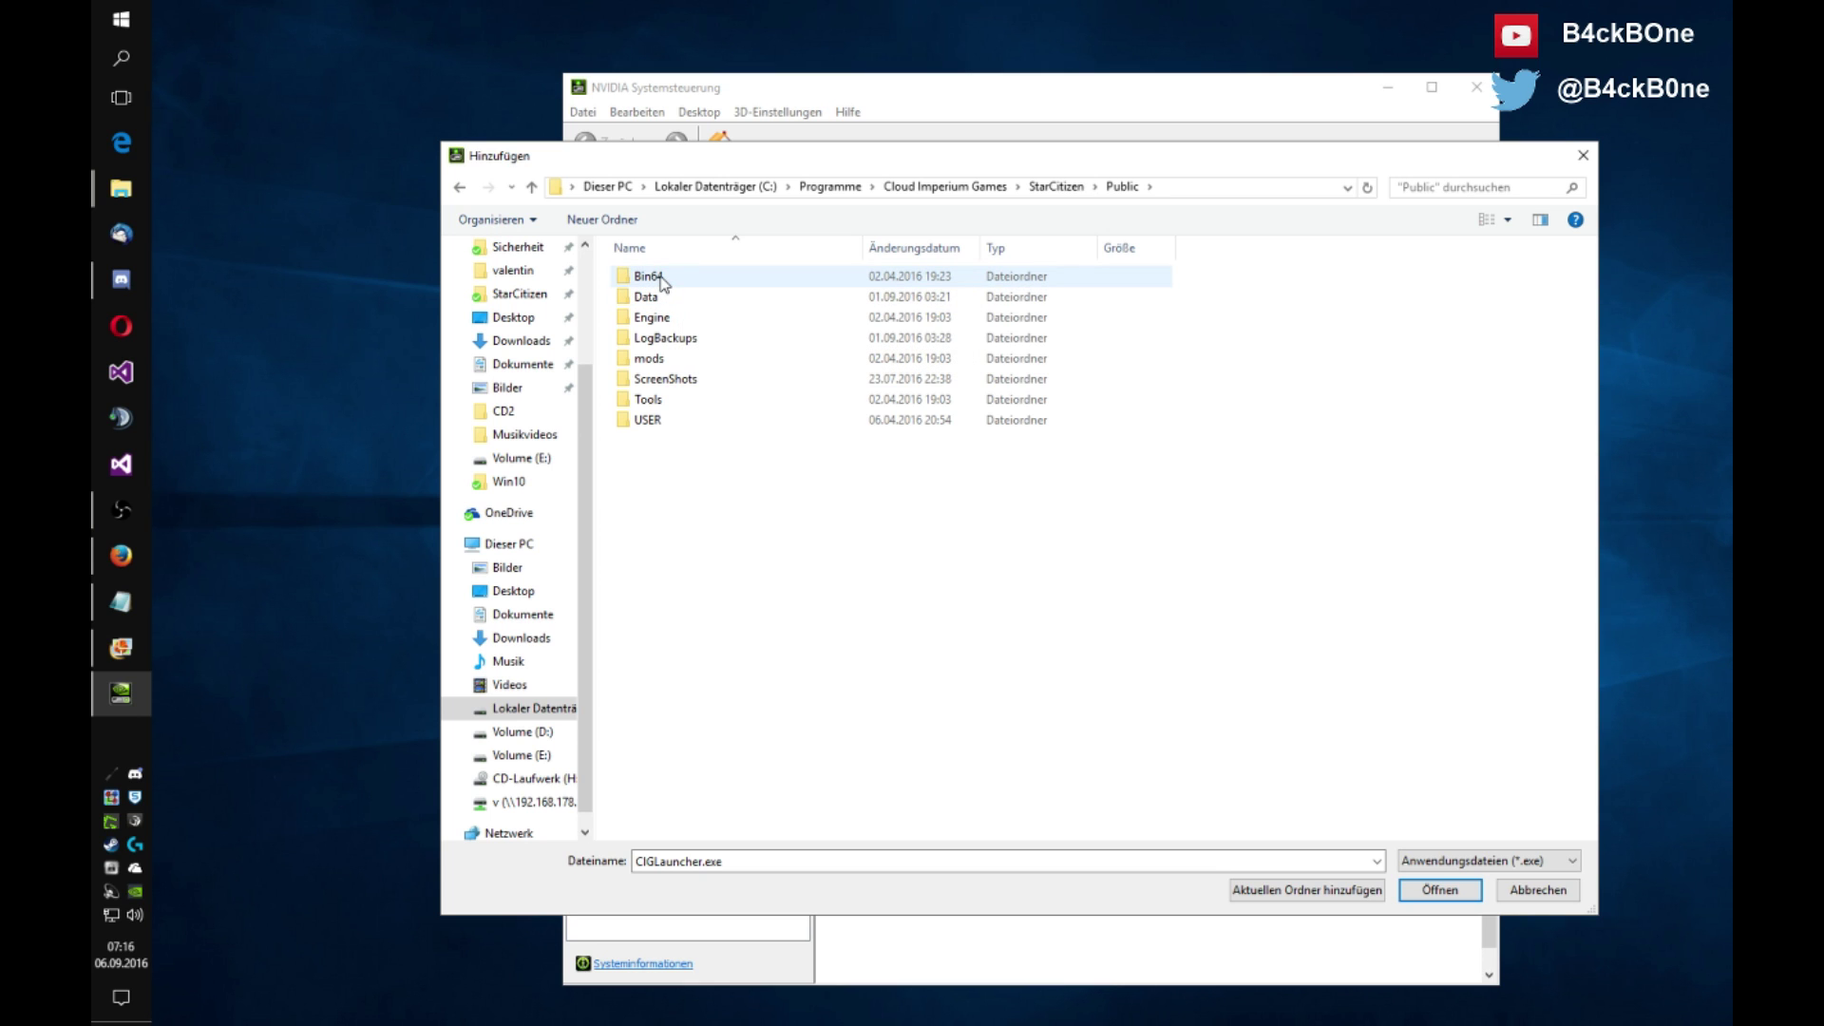
double_click(650, 277)
click(679, 281)
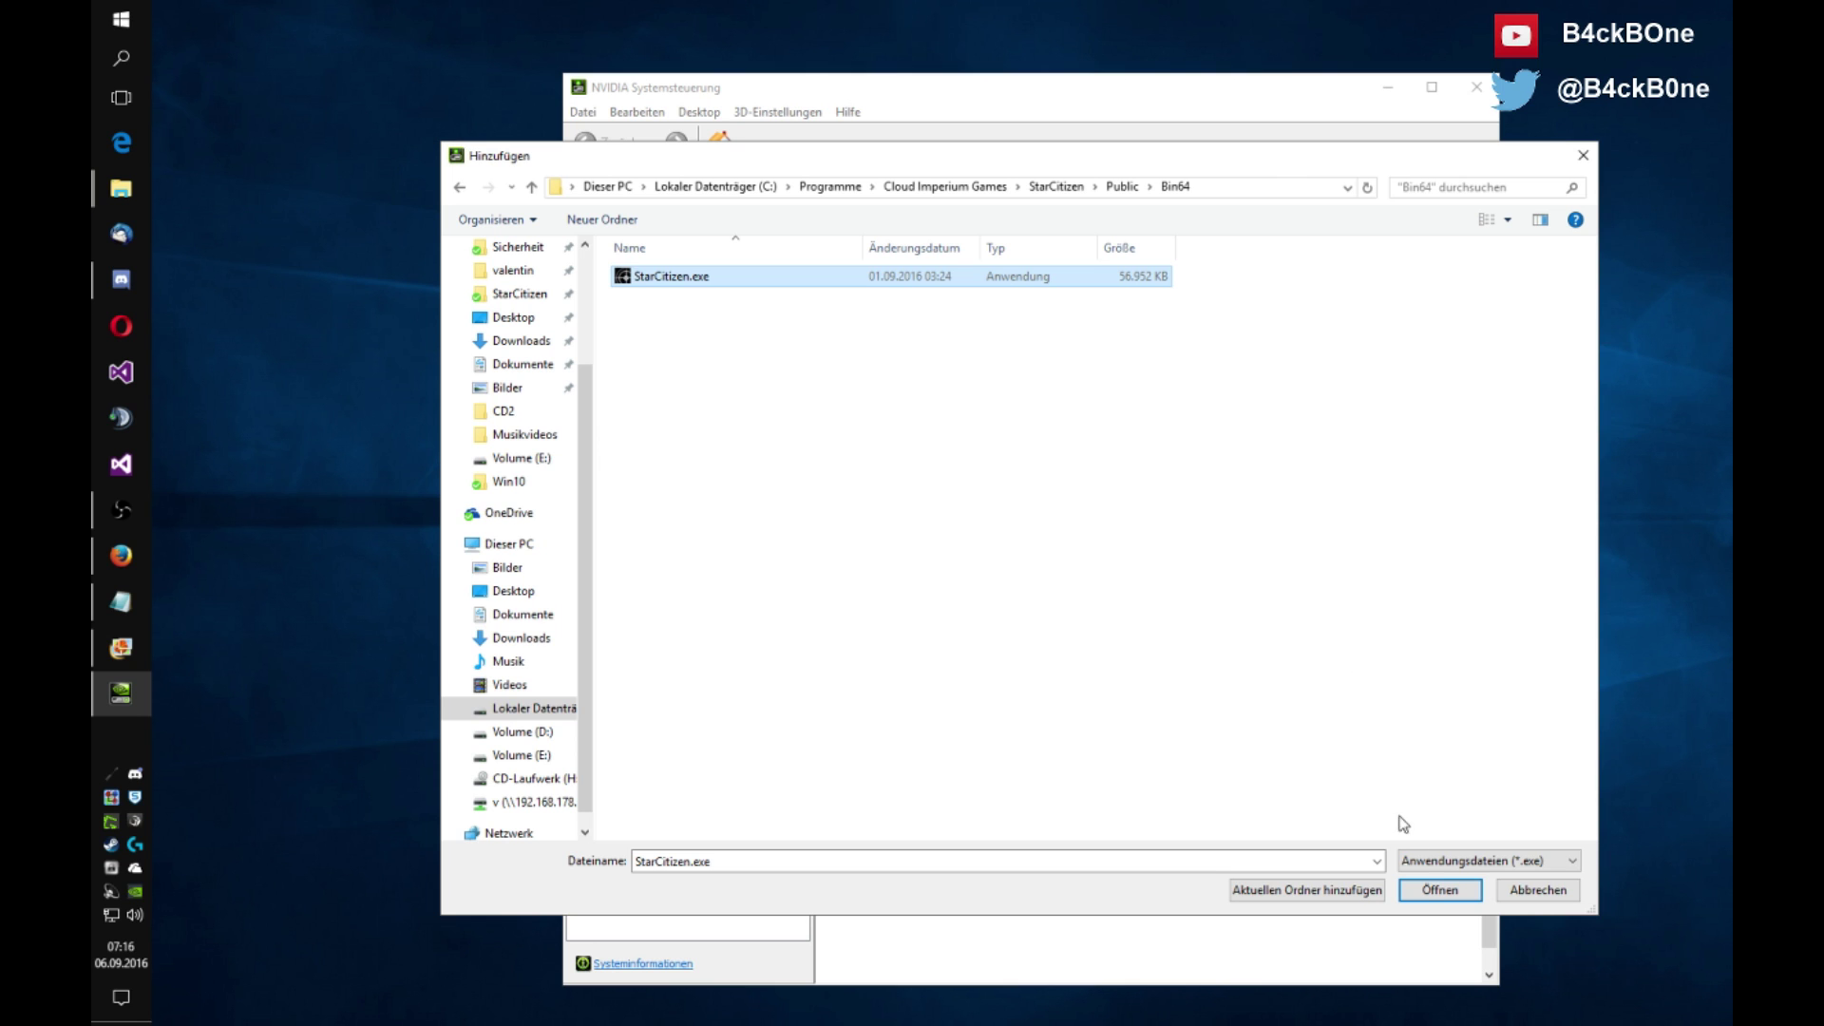
click(1439, 890)
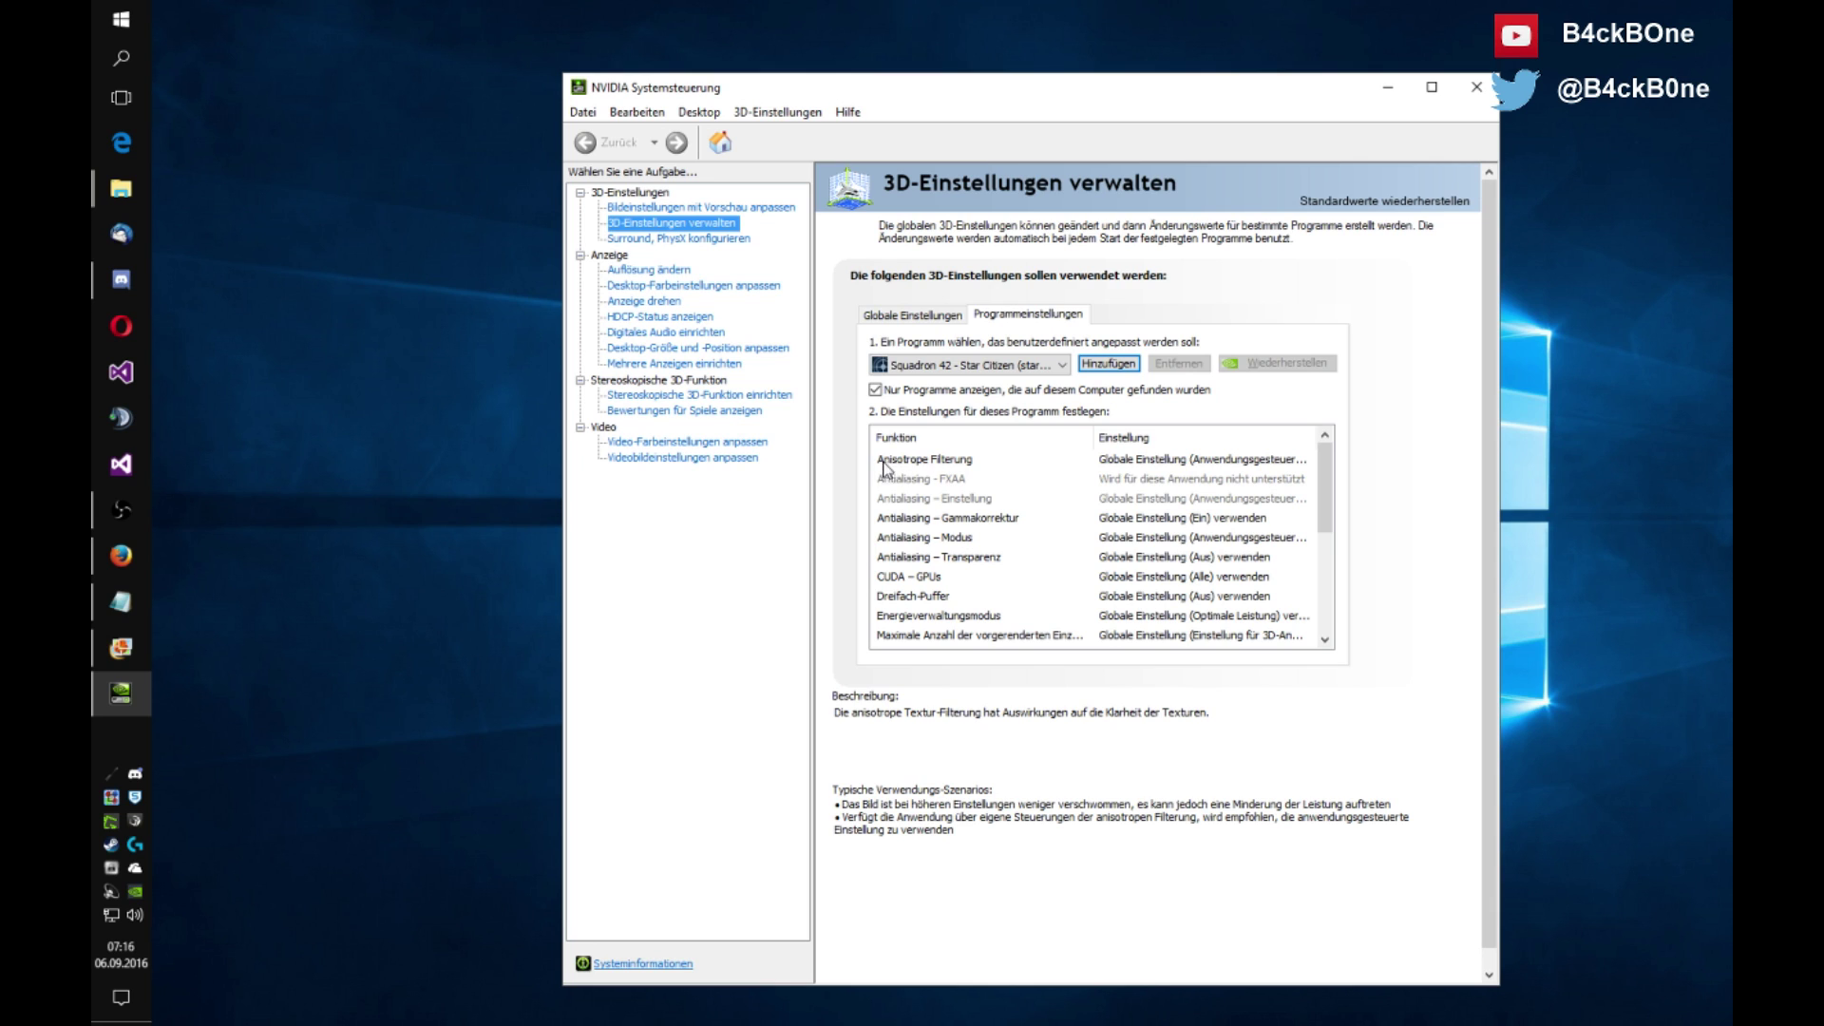
Set Anisotrope Filterung to 2x and list the Energieverwaltungsmodus options for Star Citizen.
click(1178, 464)
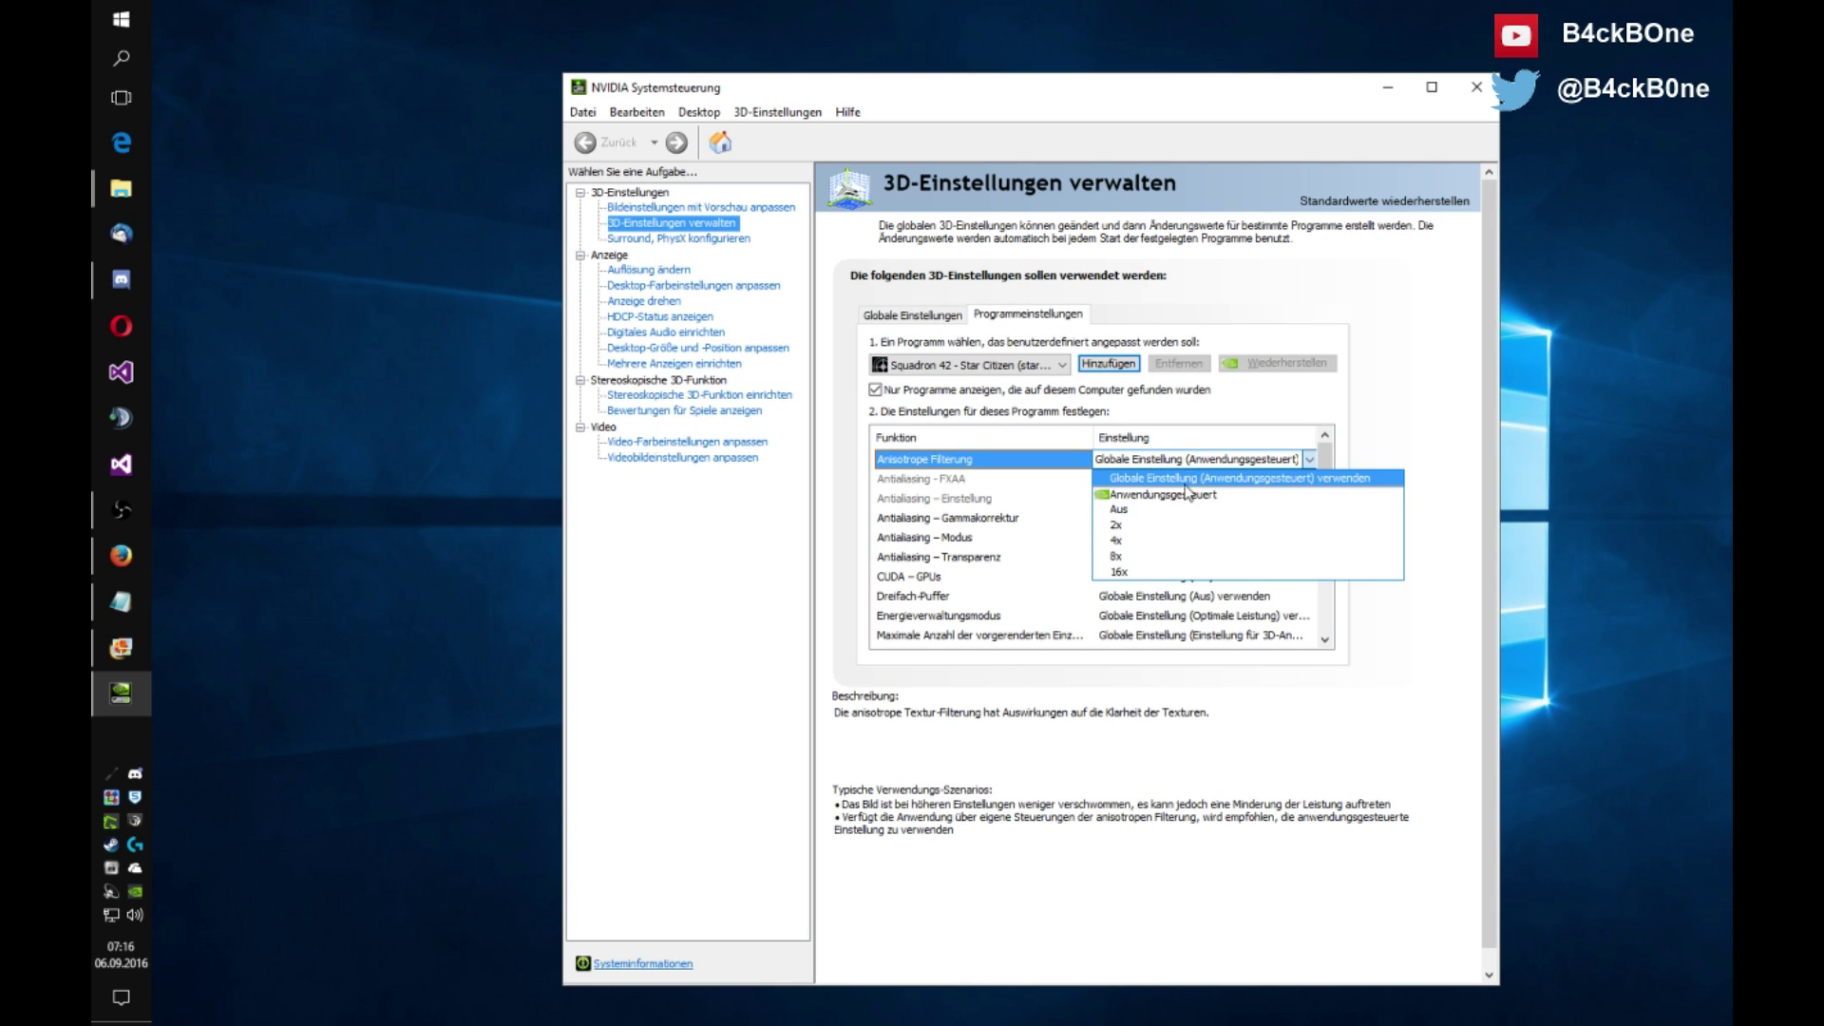
click(1168, 527)
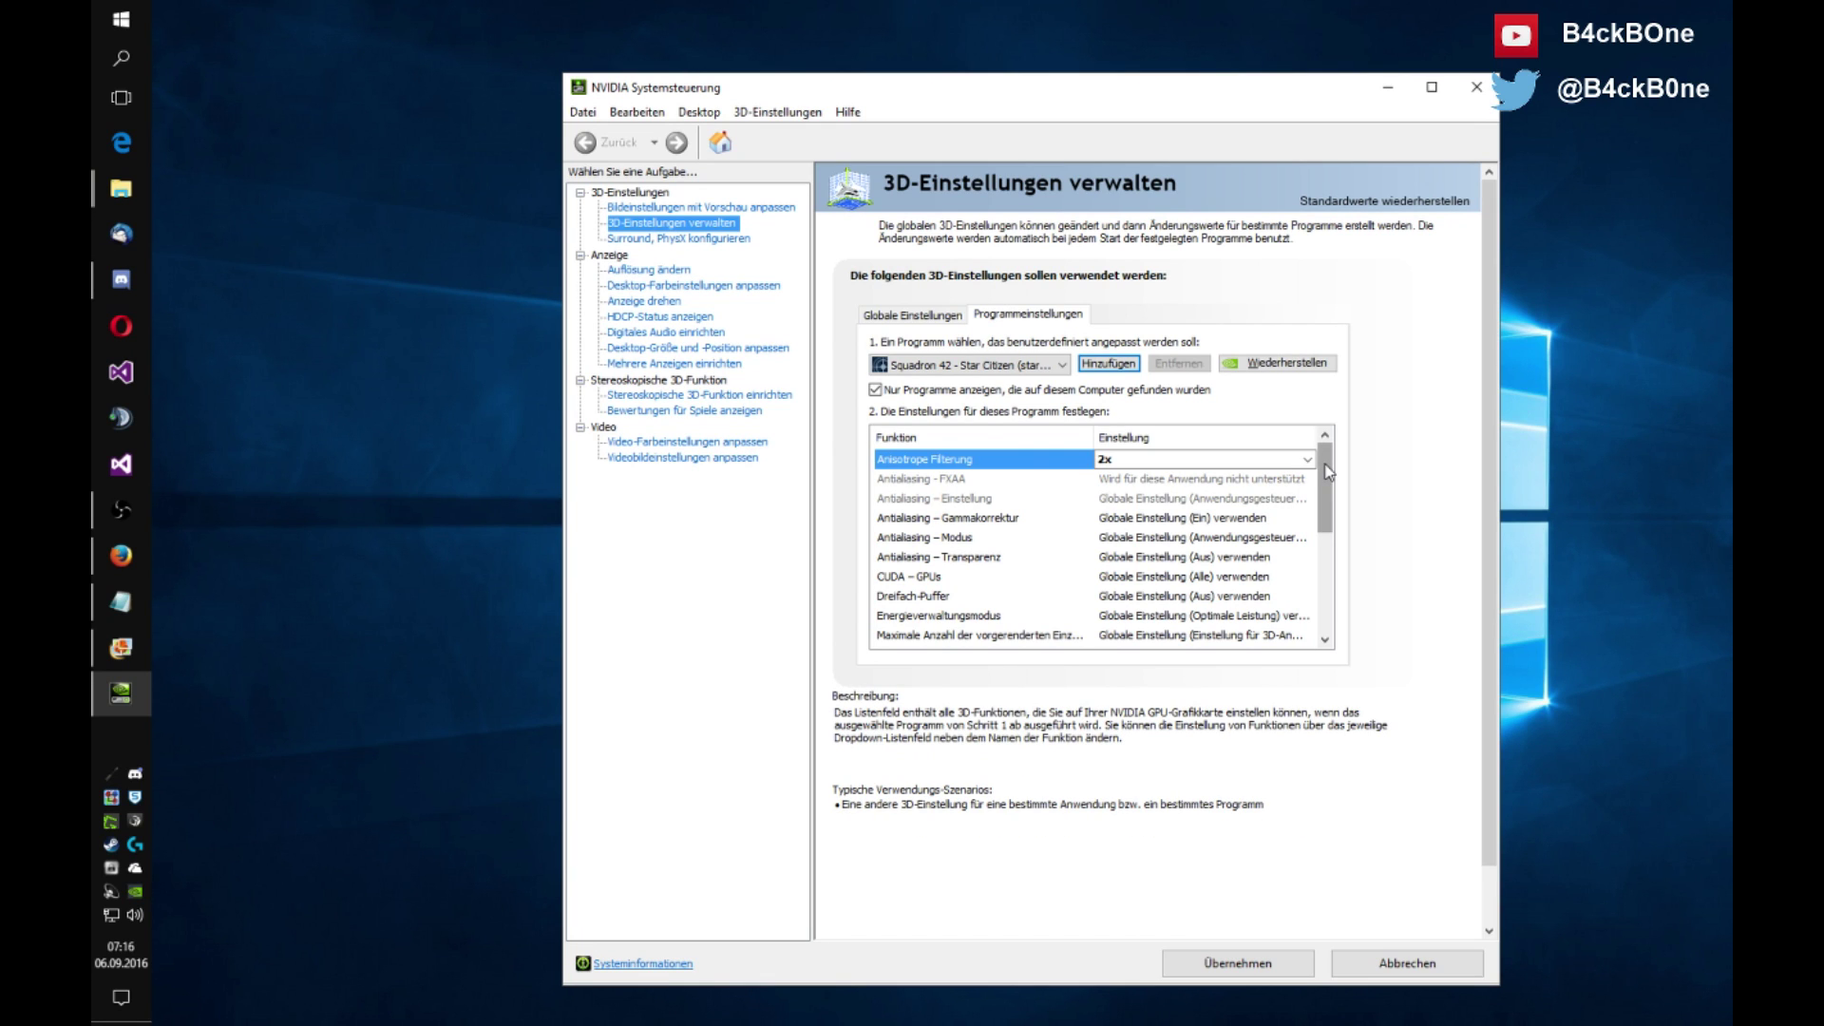
scroll(1328, 473, down, 1)
scroll(1328, 473, up, 1)
click(1225, 618)
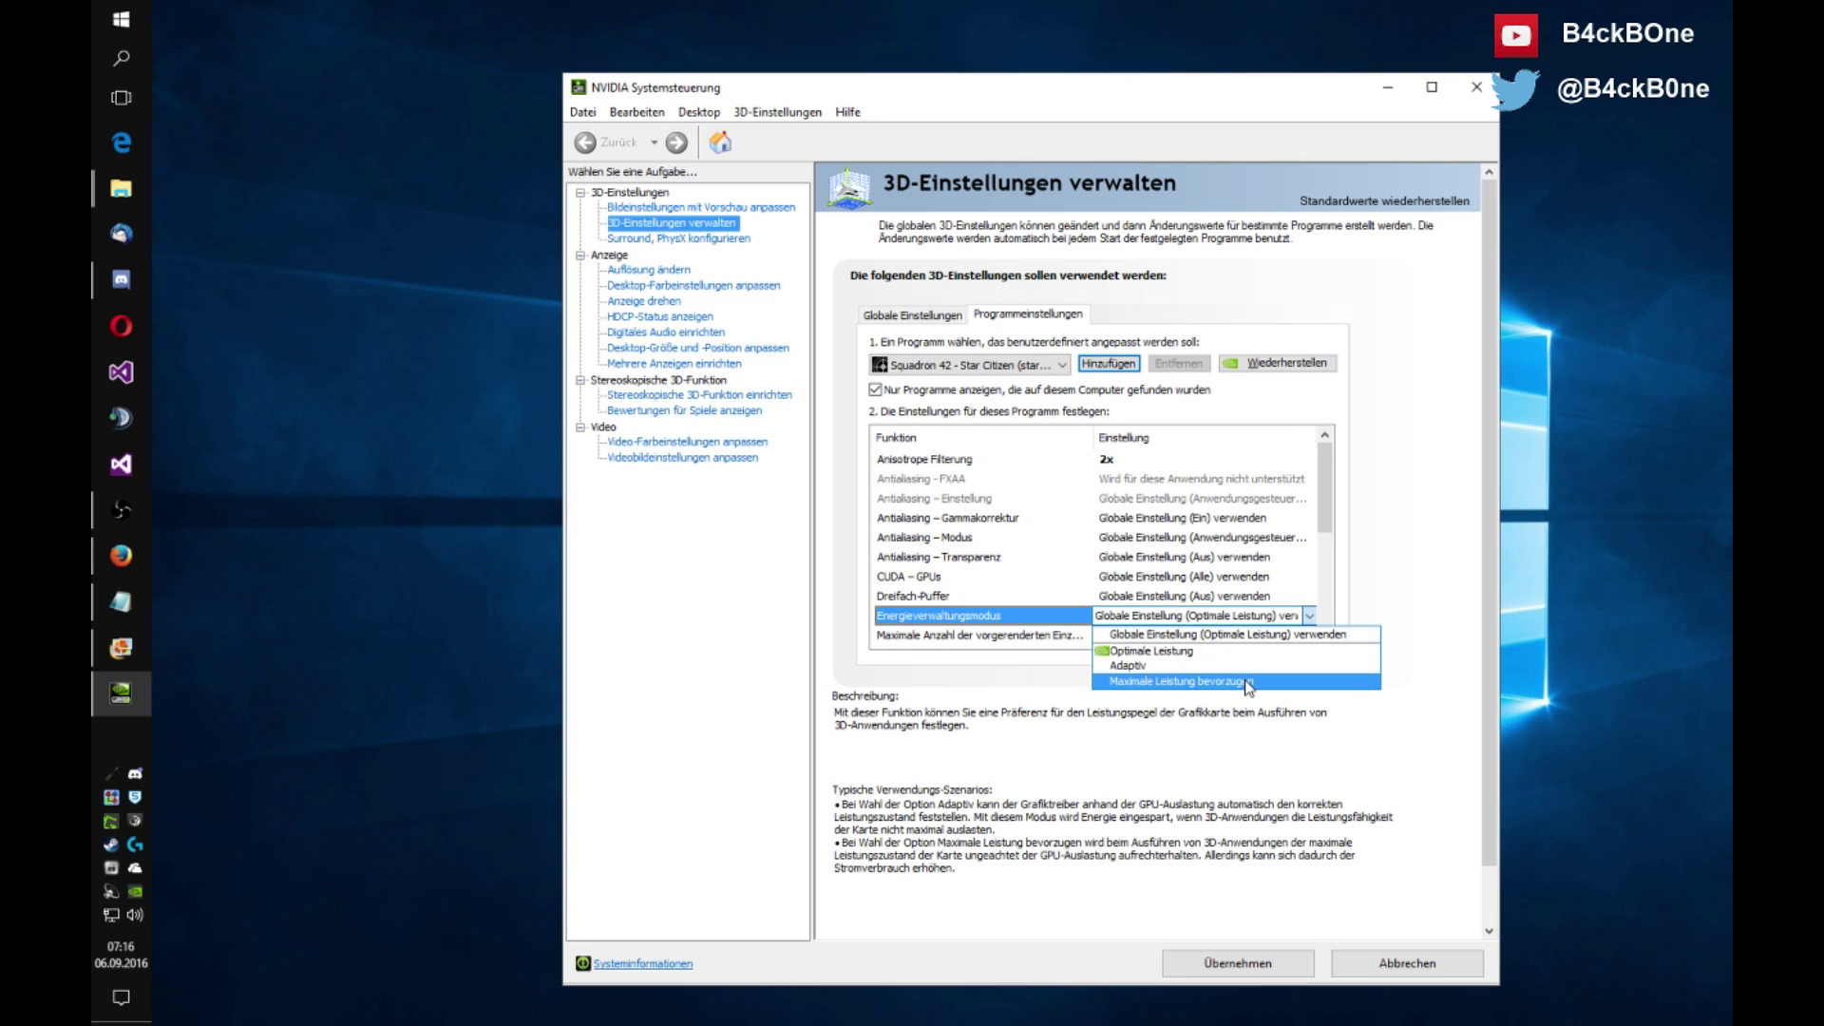
Set Energieverwaltungsmodus to Maximale Leistung bevorzugen and maximum pre-rendered frames to 2.
click(1244, 681)
scroll(1326, 532, down, 3)
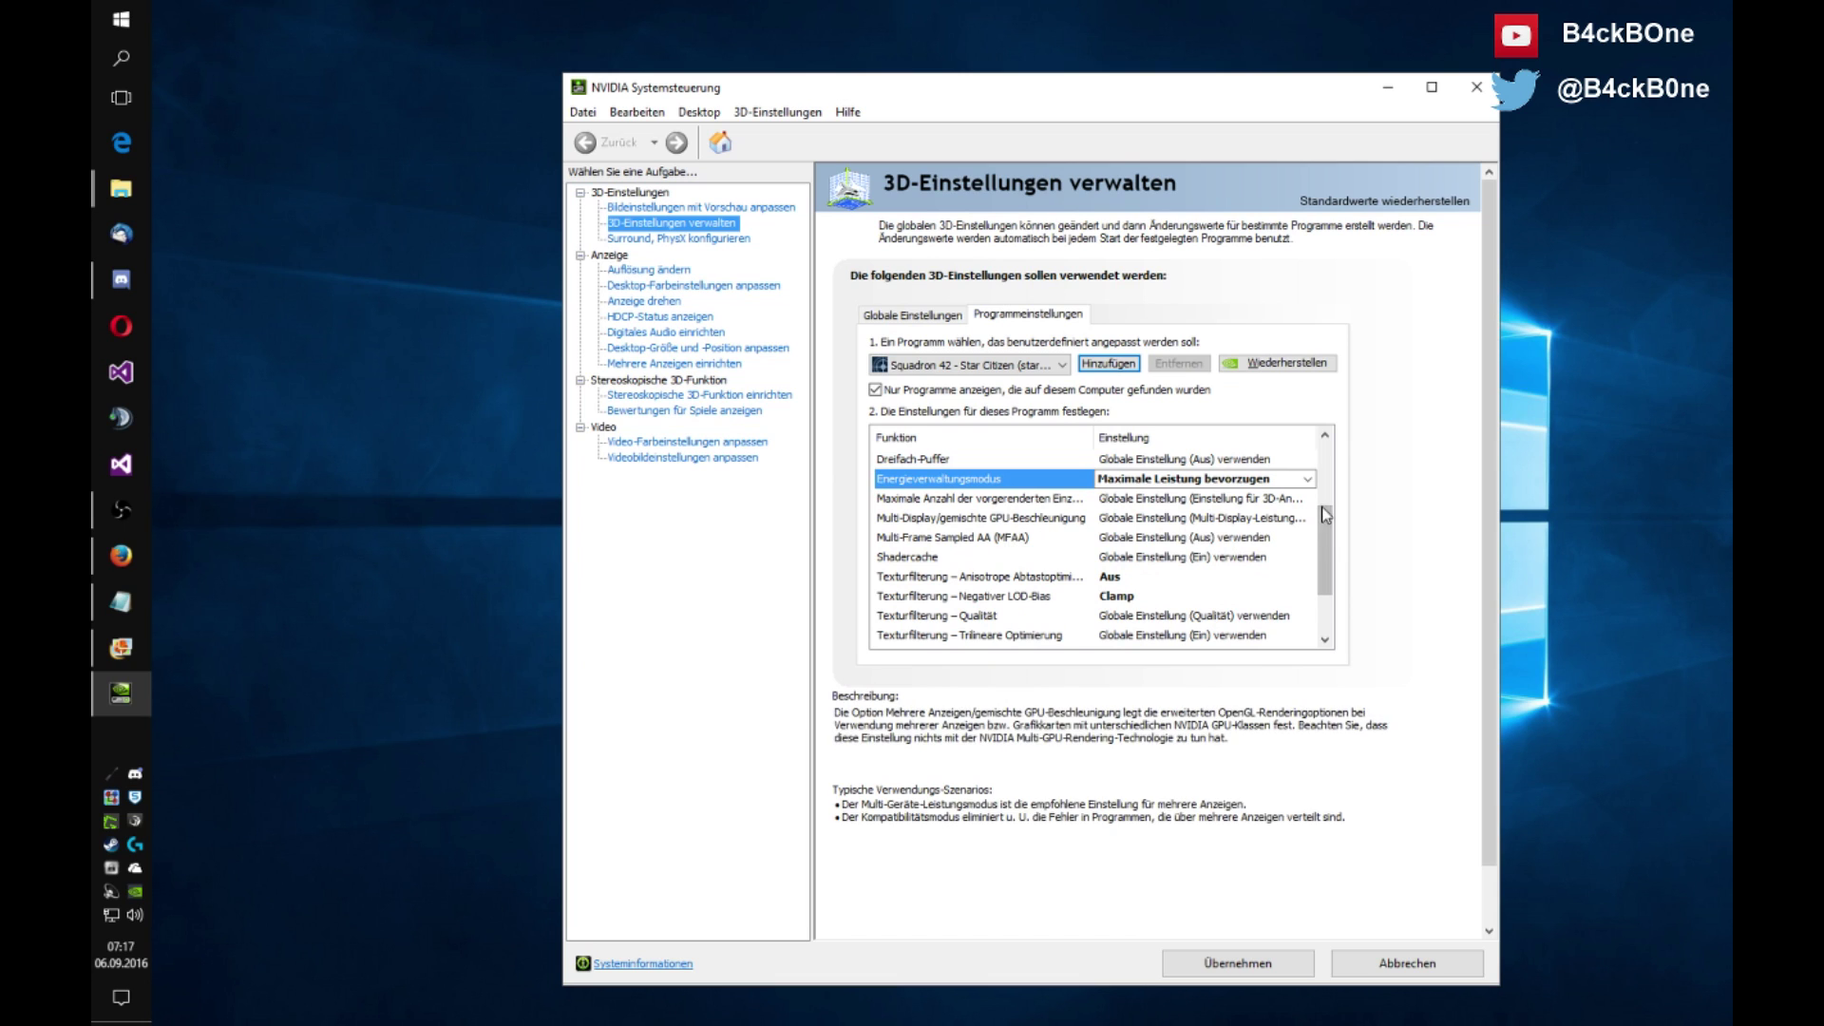
click(1175, 503)
click(1176, 506)
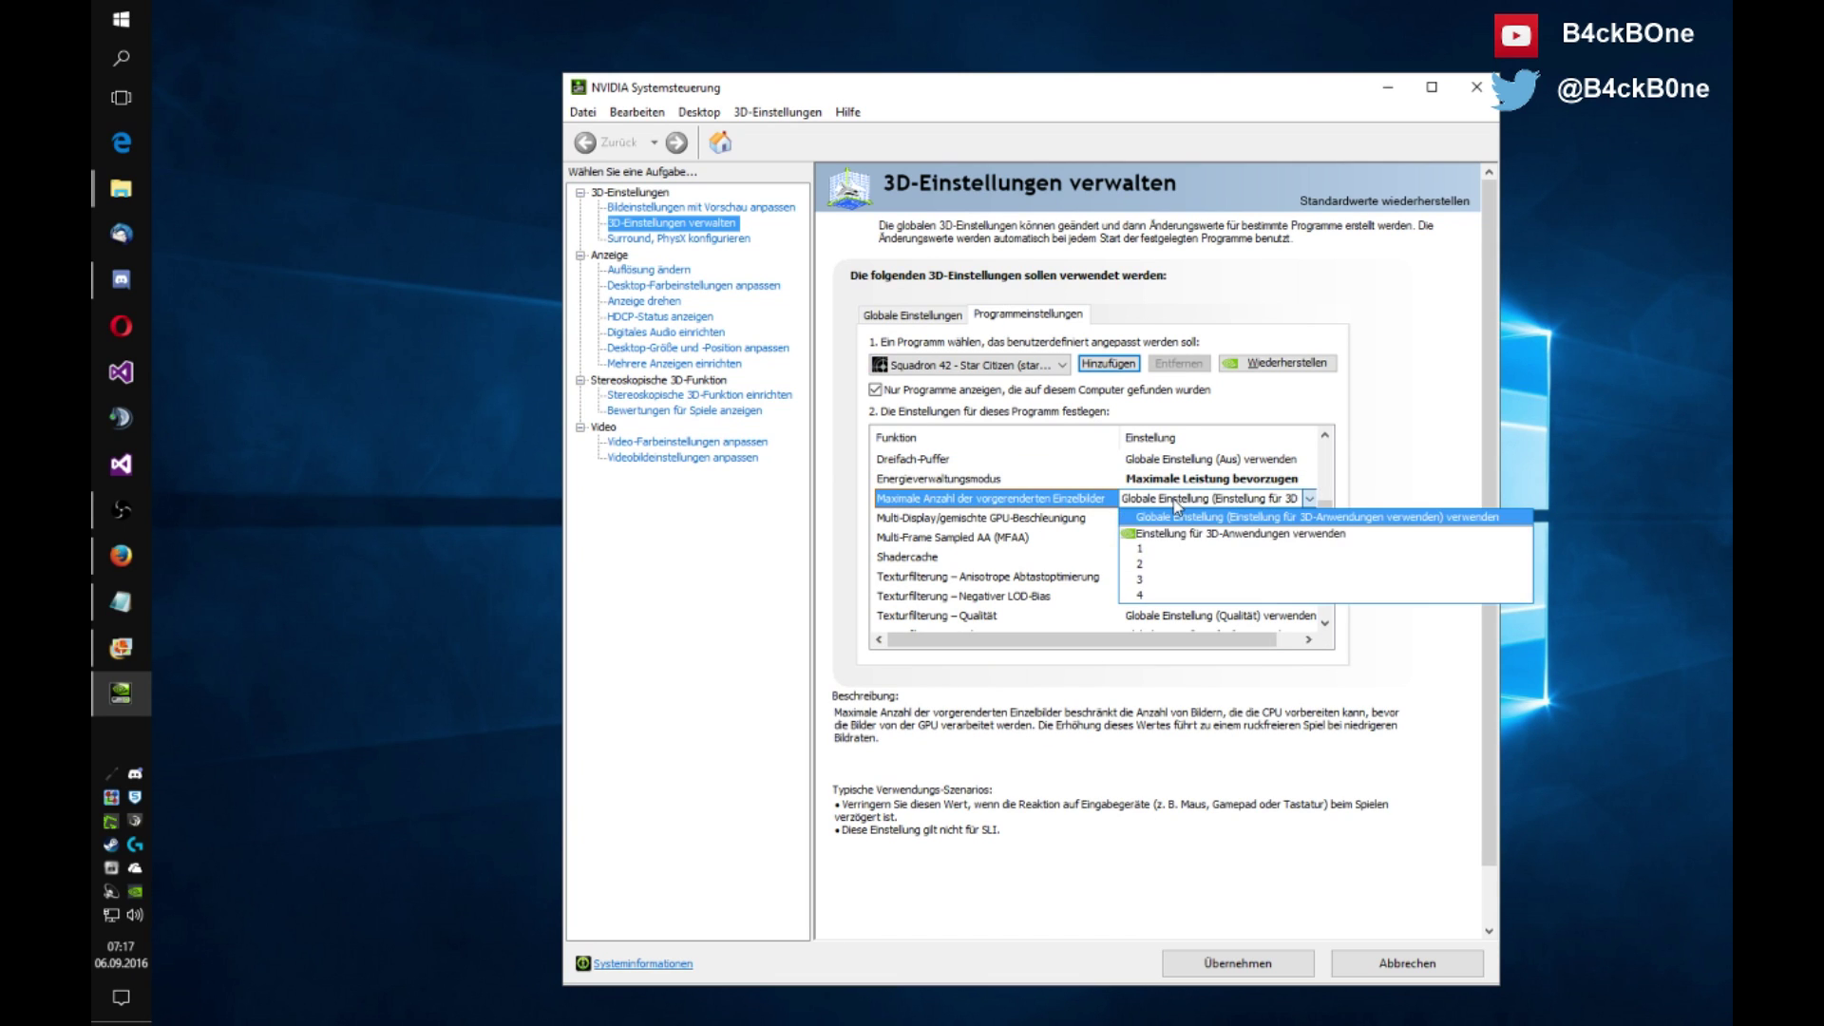
click(1170, 562)
scroll(1171, 562, up, 3)
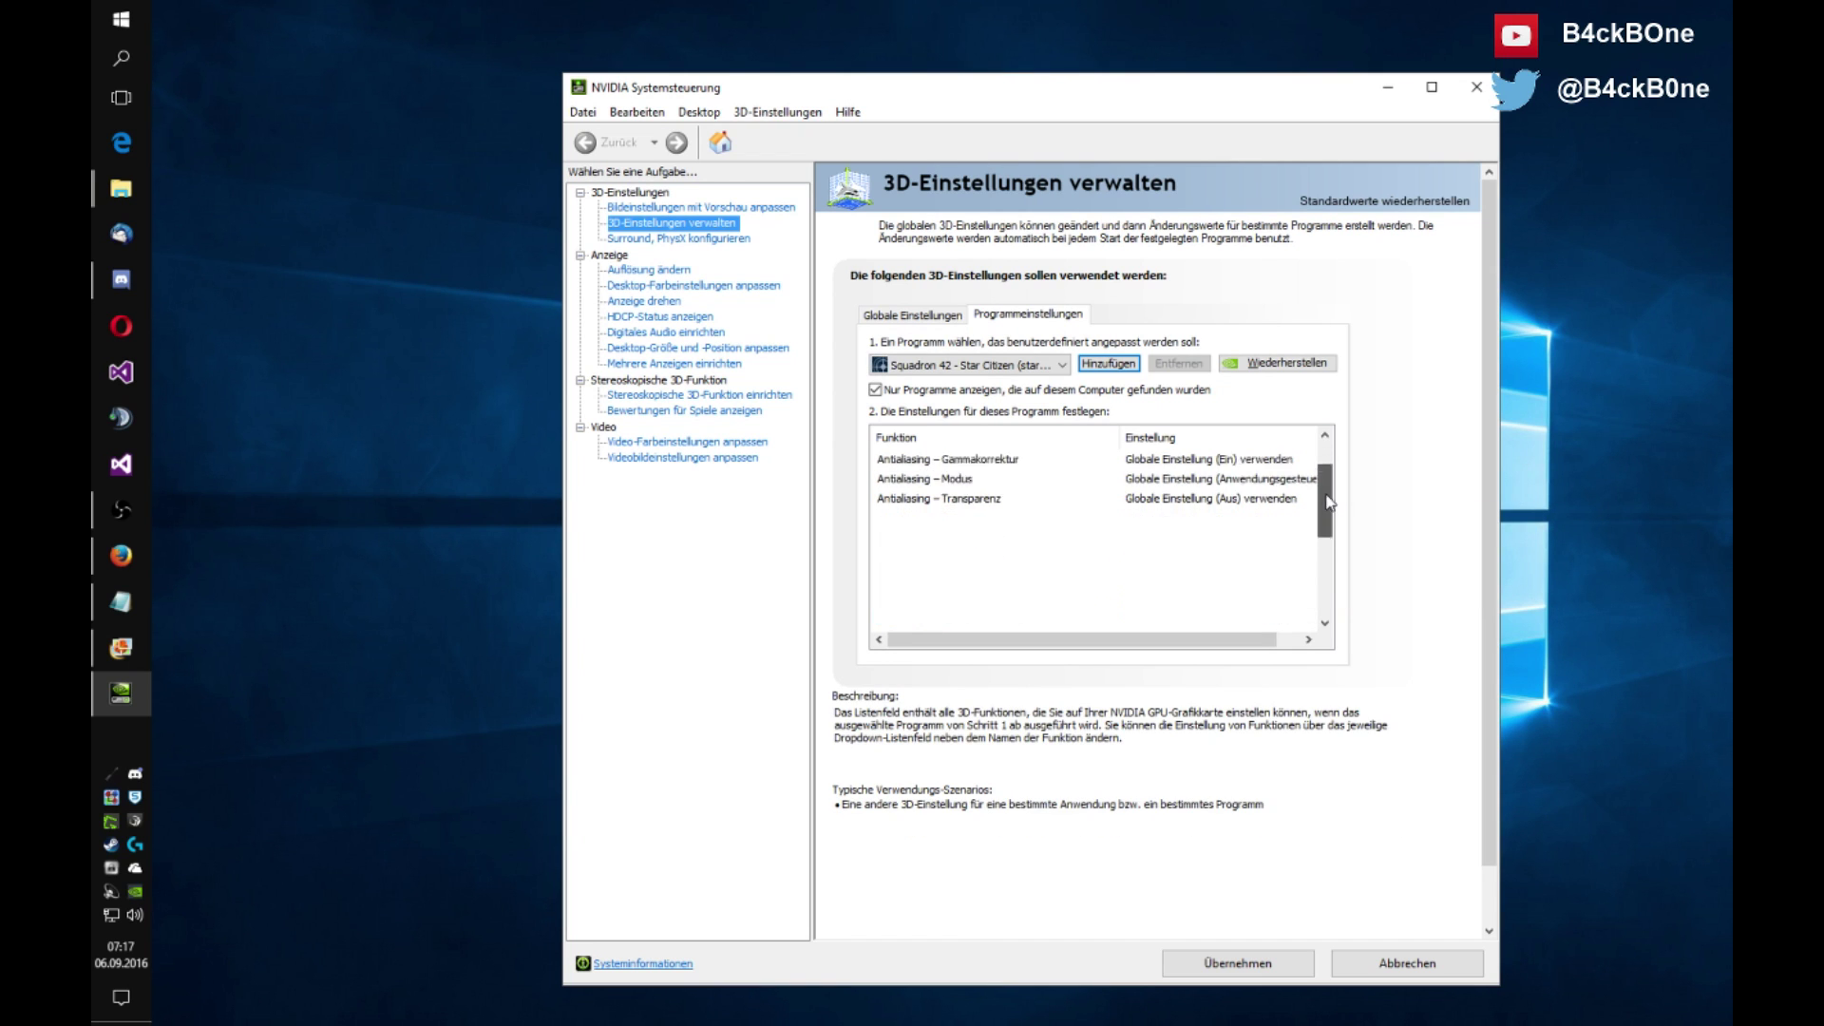
scroll(1328, 503, down, 2)
click(1217, 518)
click(1216, 518)
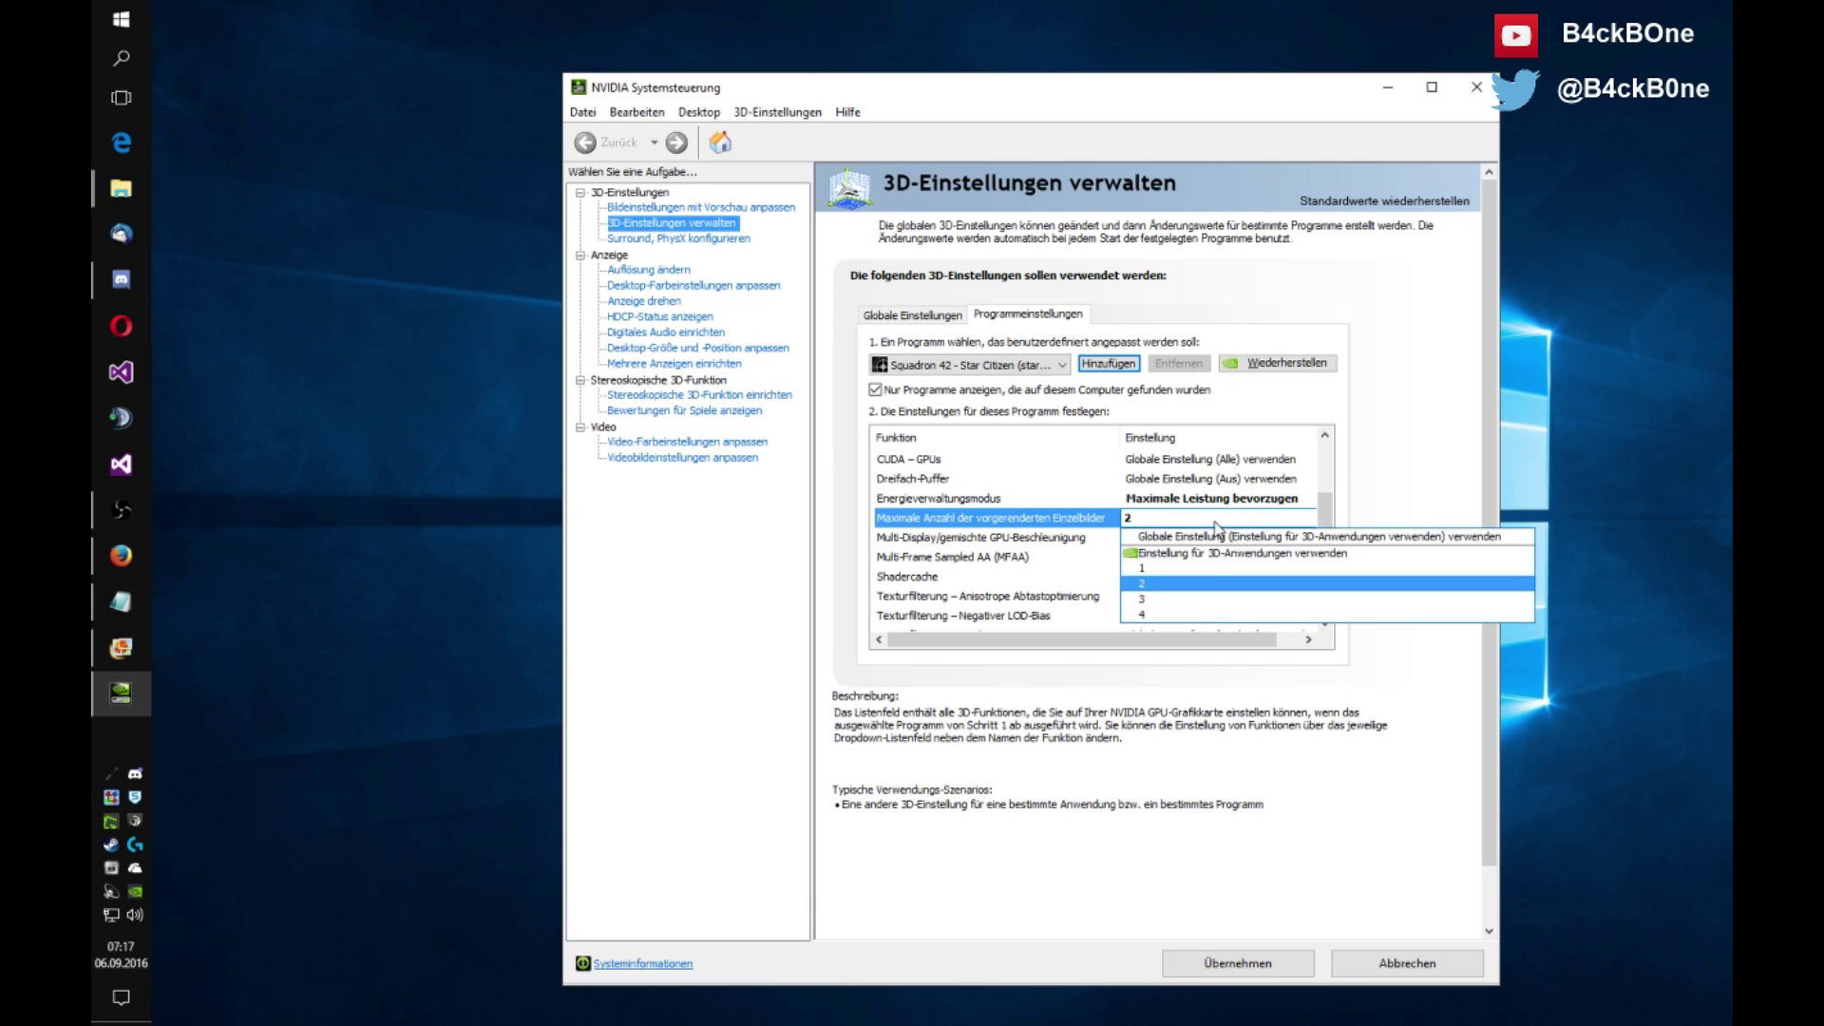
click(1206, 583)
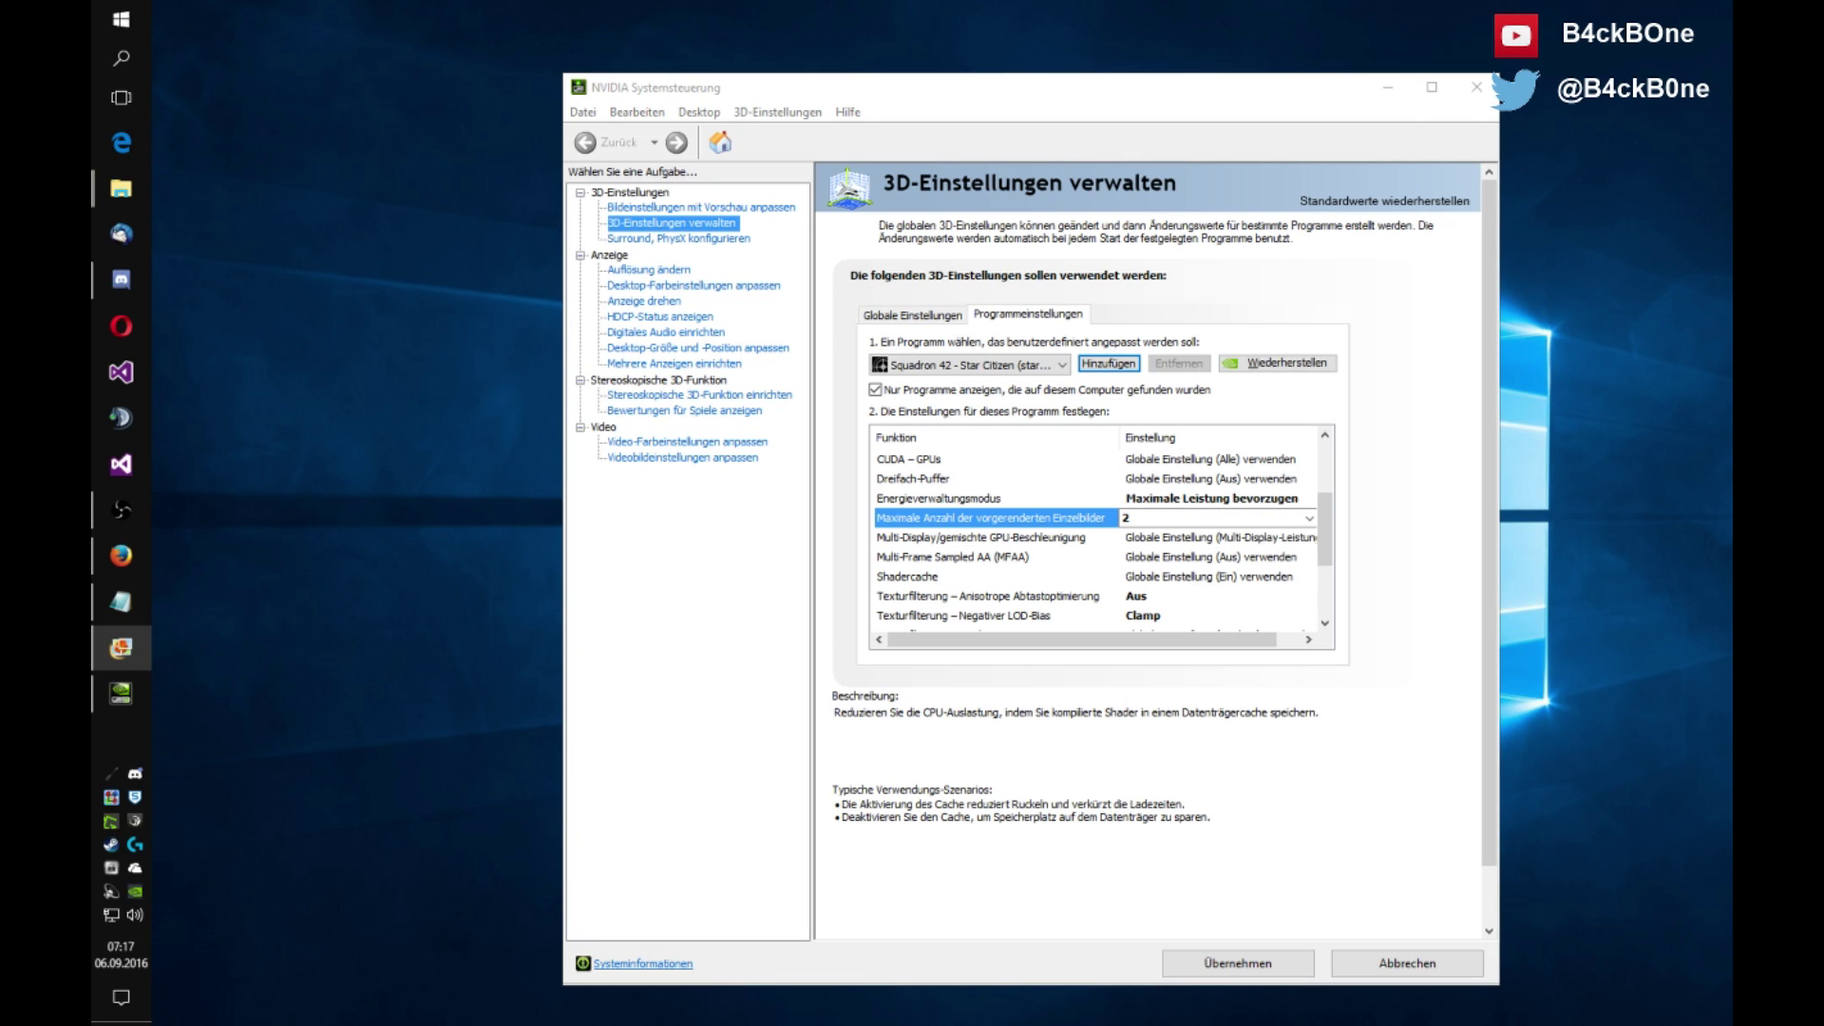
Set Multi-Display/gemischte GPU-Beschleunigung to Einzelanzeige-Leistungs-Modus.
scroll(1226, 504, down, 1)
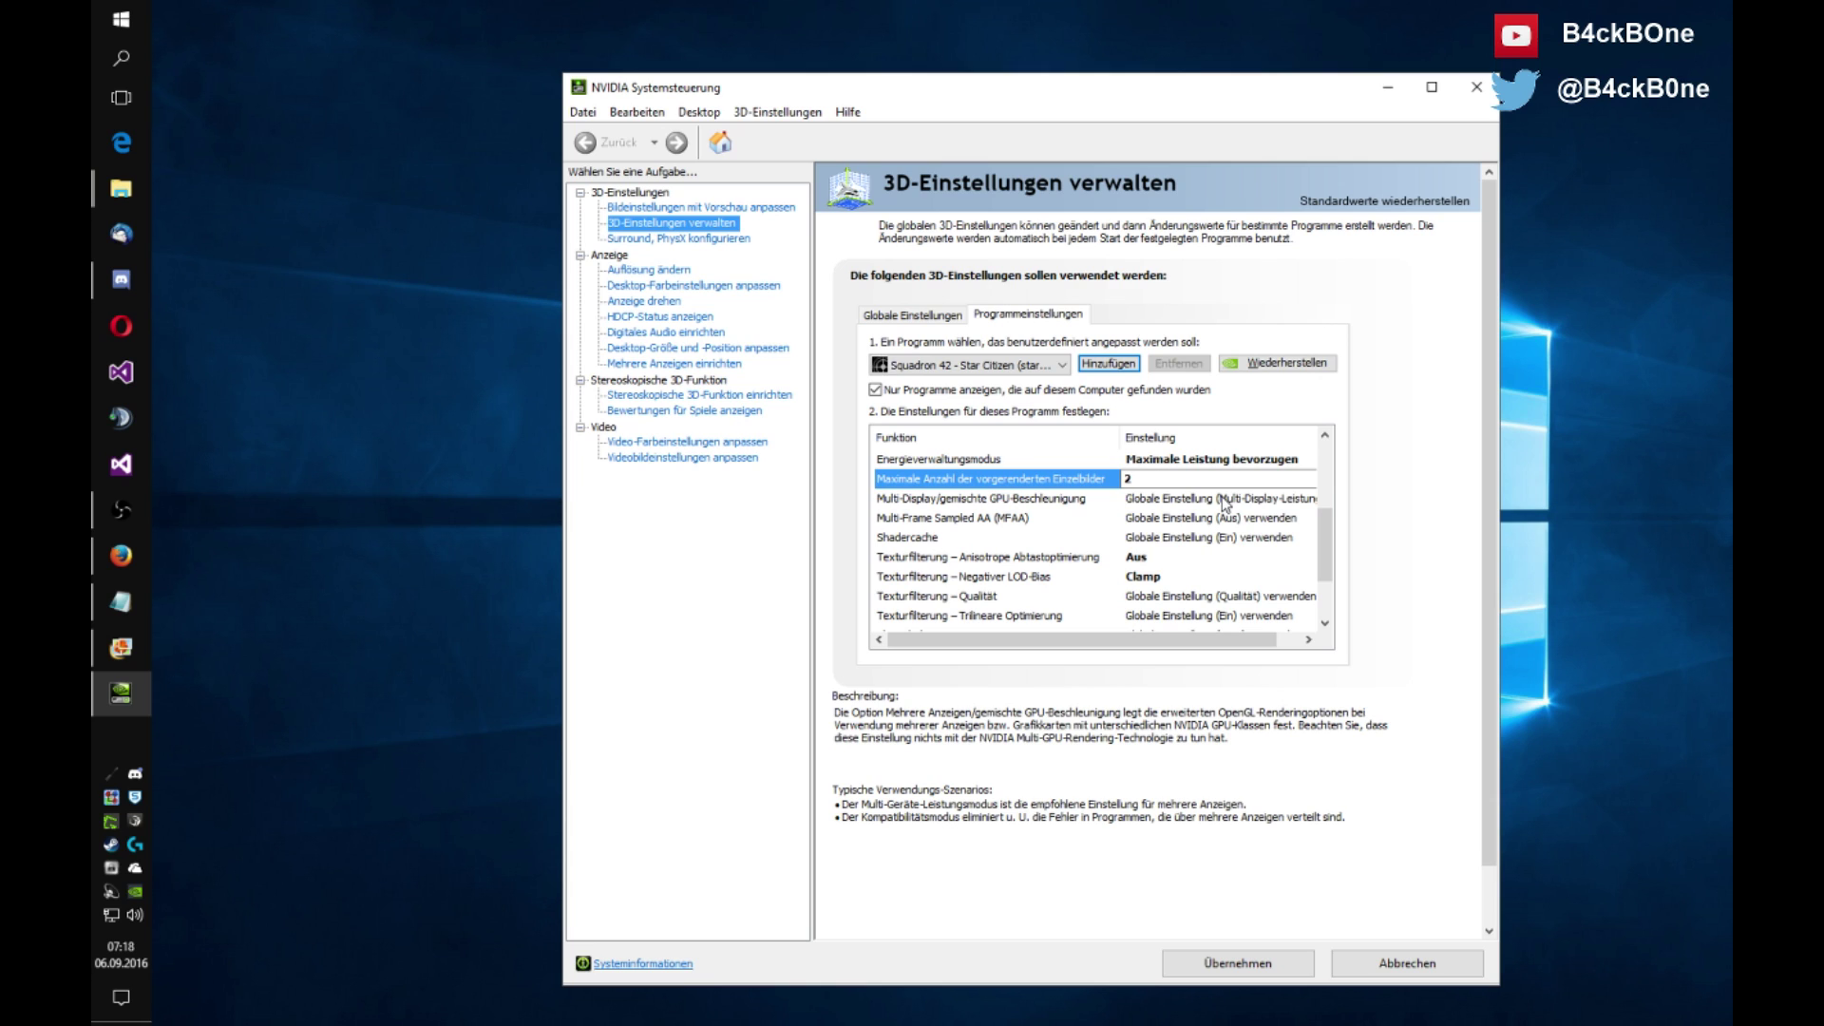
click(1226, 503)
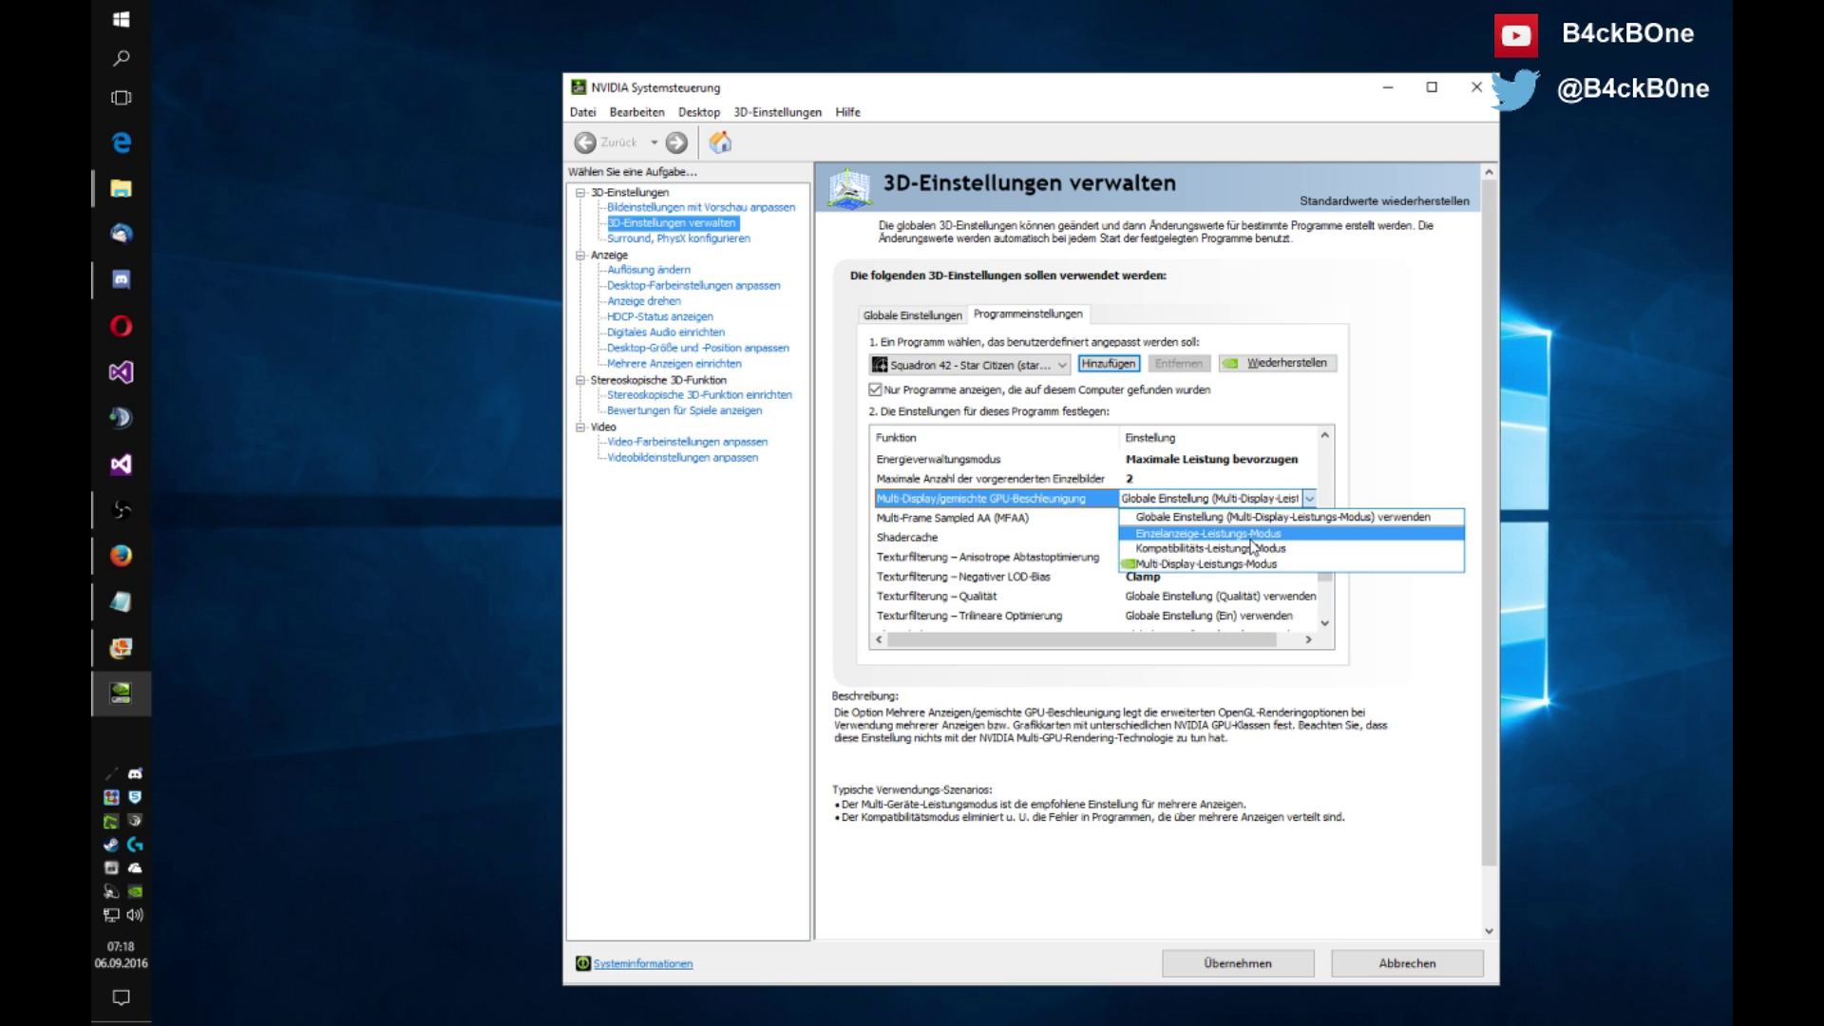
click(1209, 534)
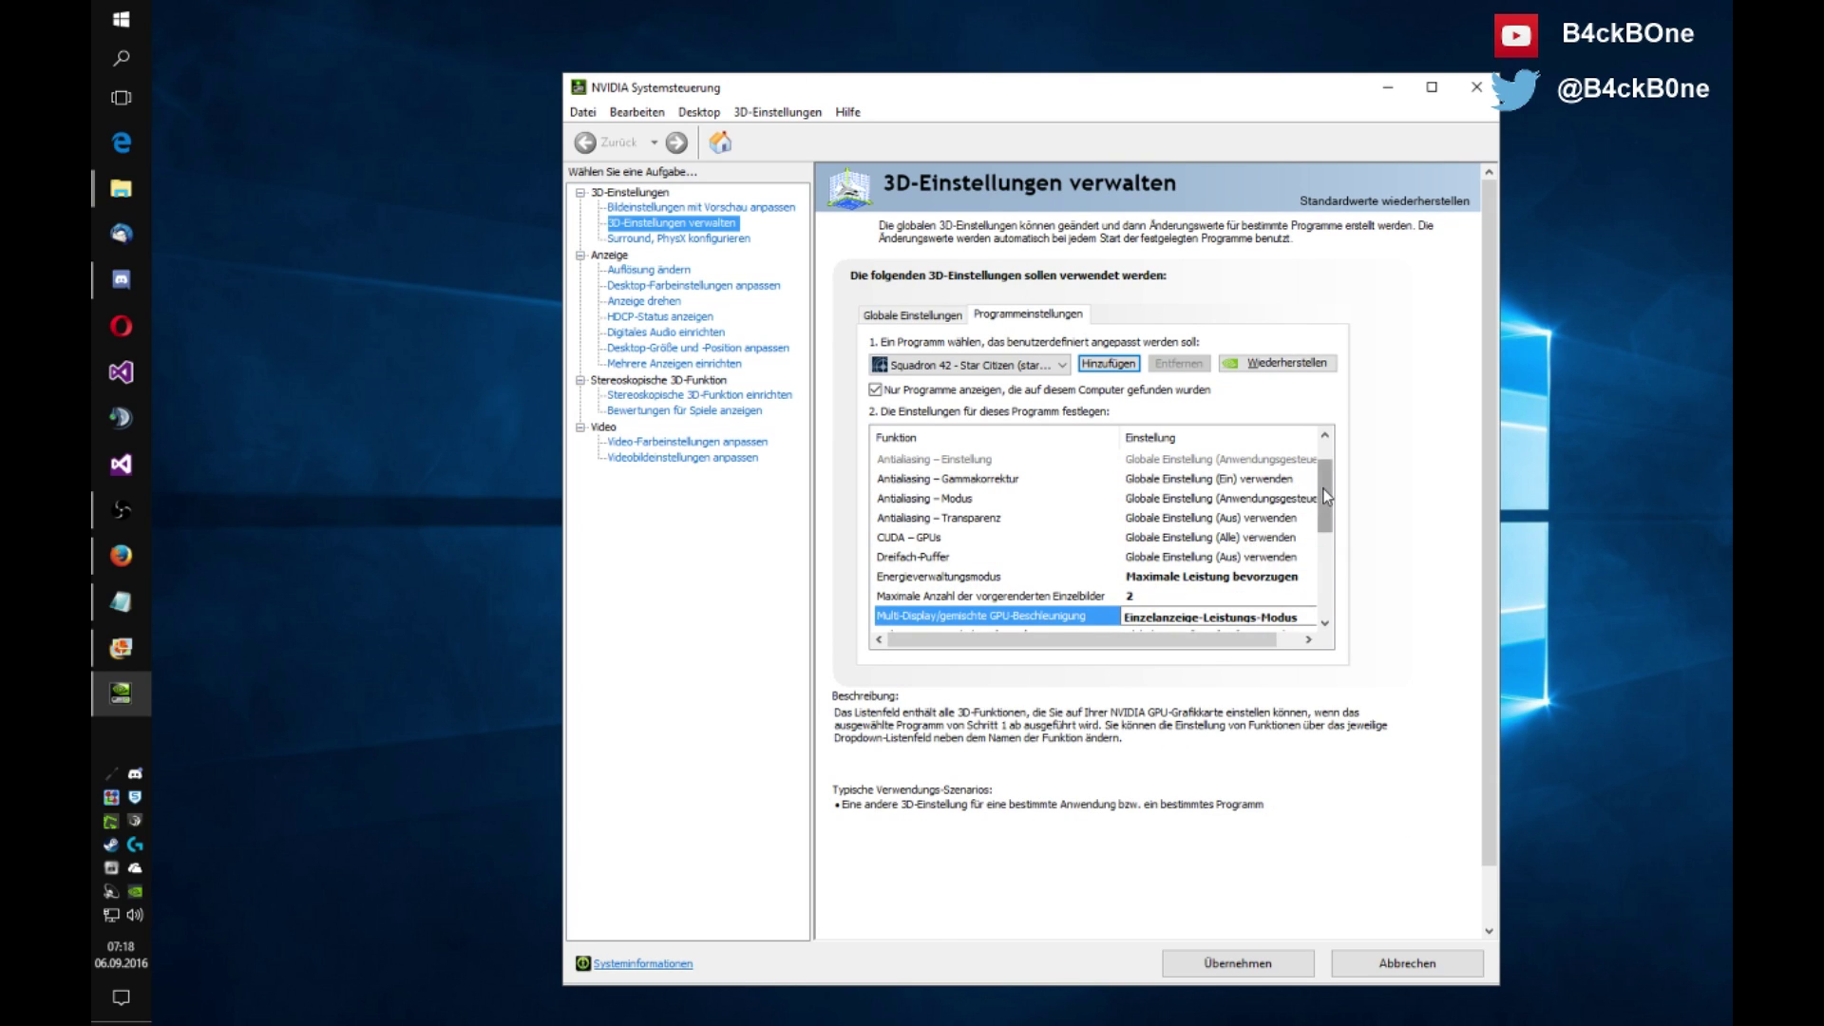
Switch Multi-Frame Sampled AA (MFAA) and Texturfilterung – Anisotrope Abtastoptimierung to Ein.
drag(1325, 489, 1321, 555)
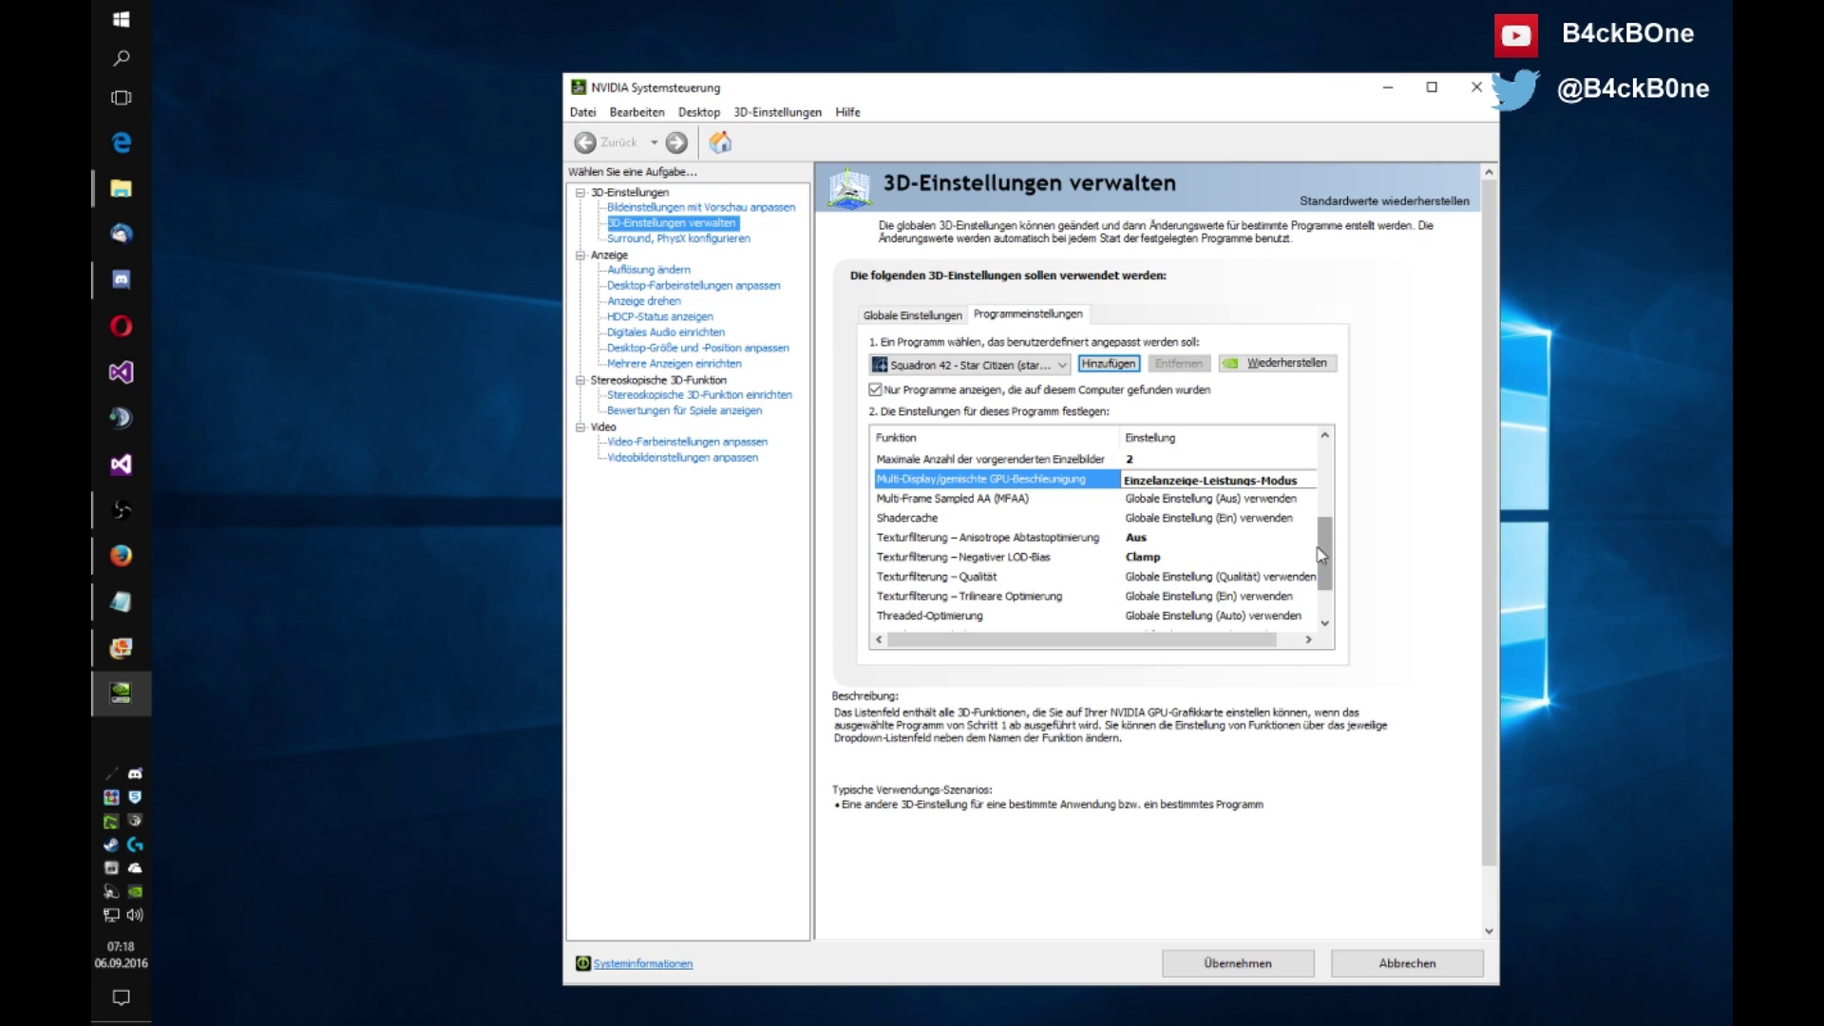
click(1224, 499)
click(1216, 550)
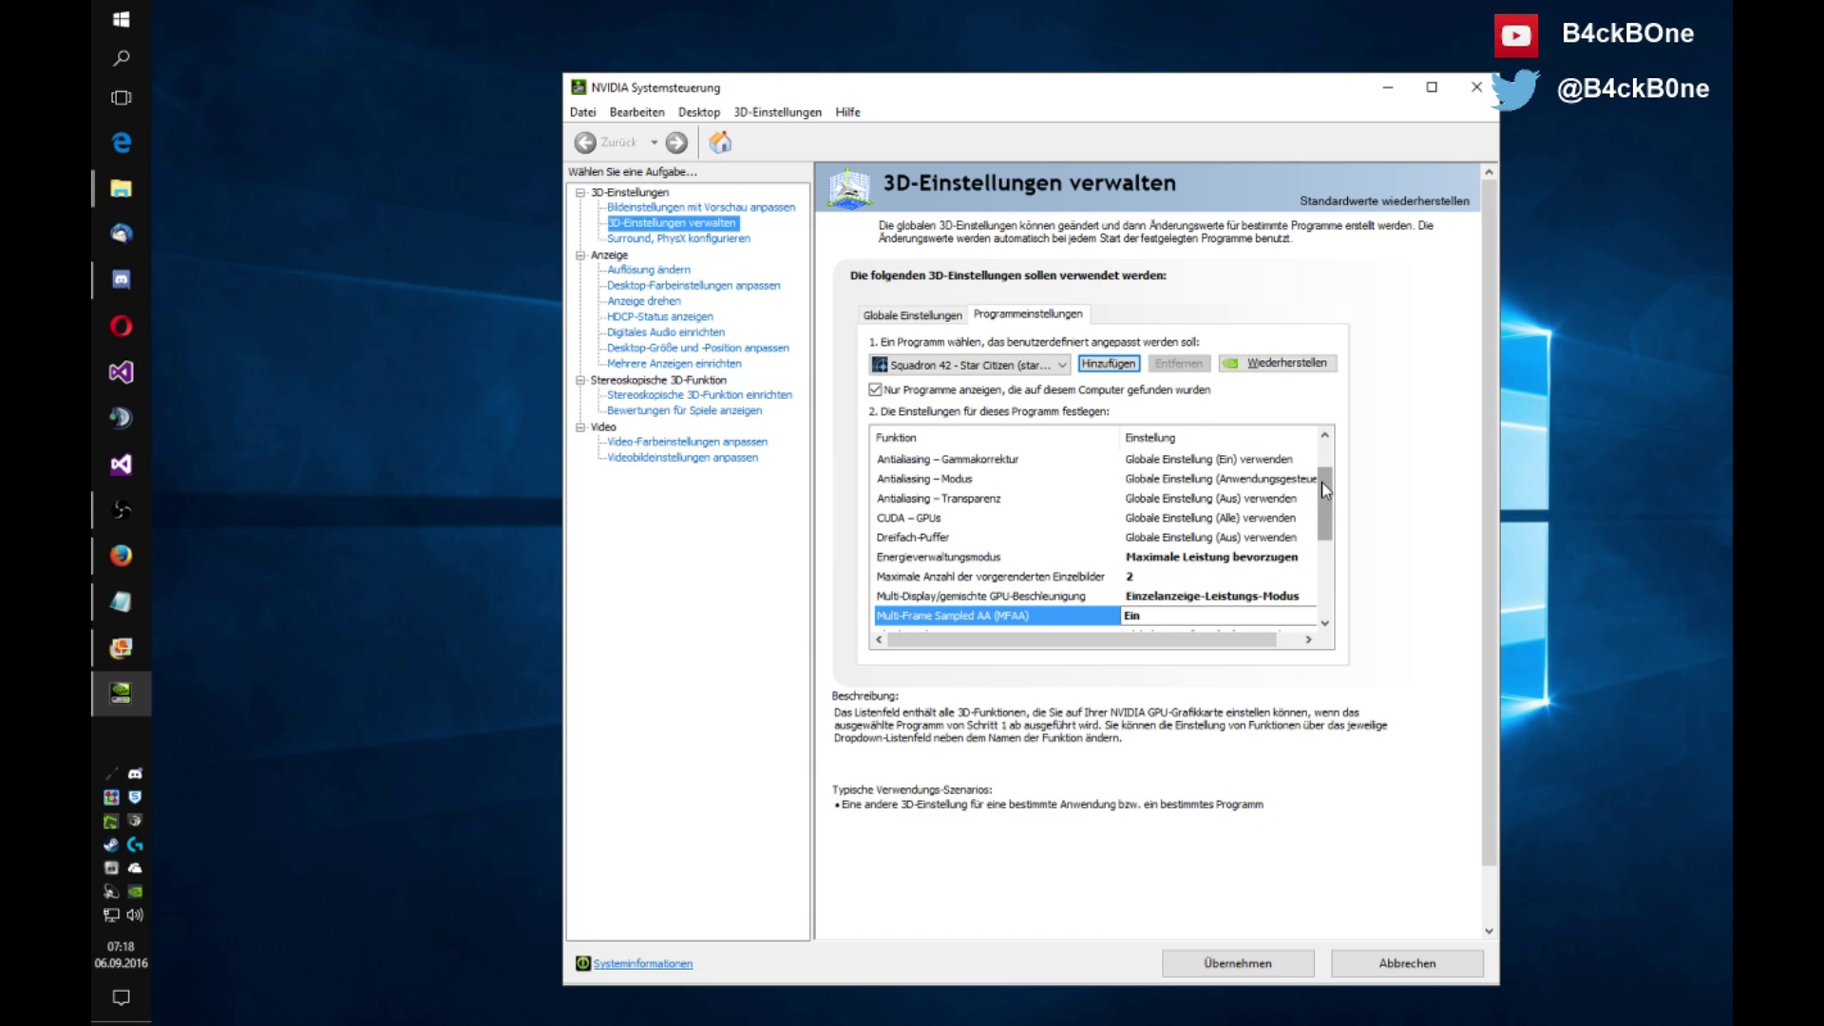
drag(1322, 484, 1319, 540)
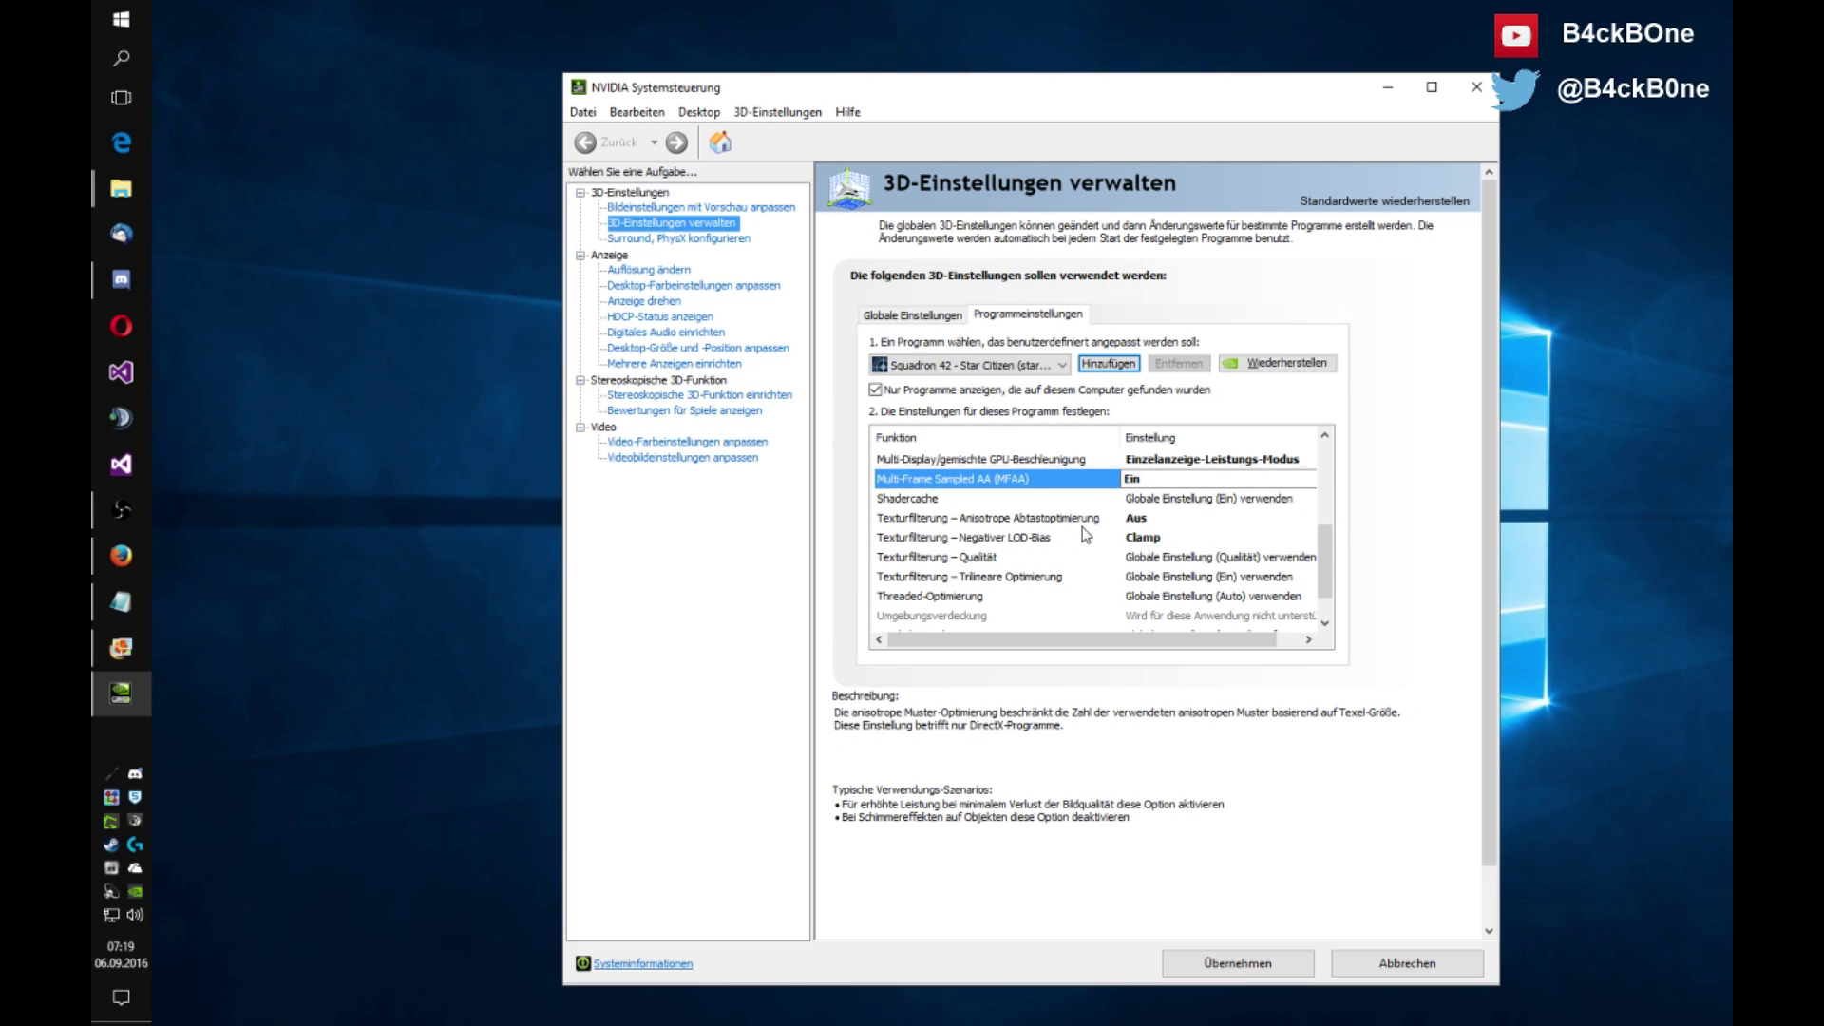
click(1167, 522)
click(1175, 576)
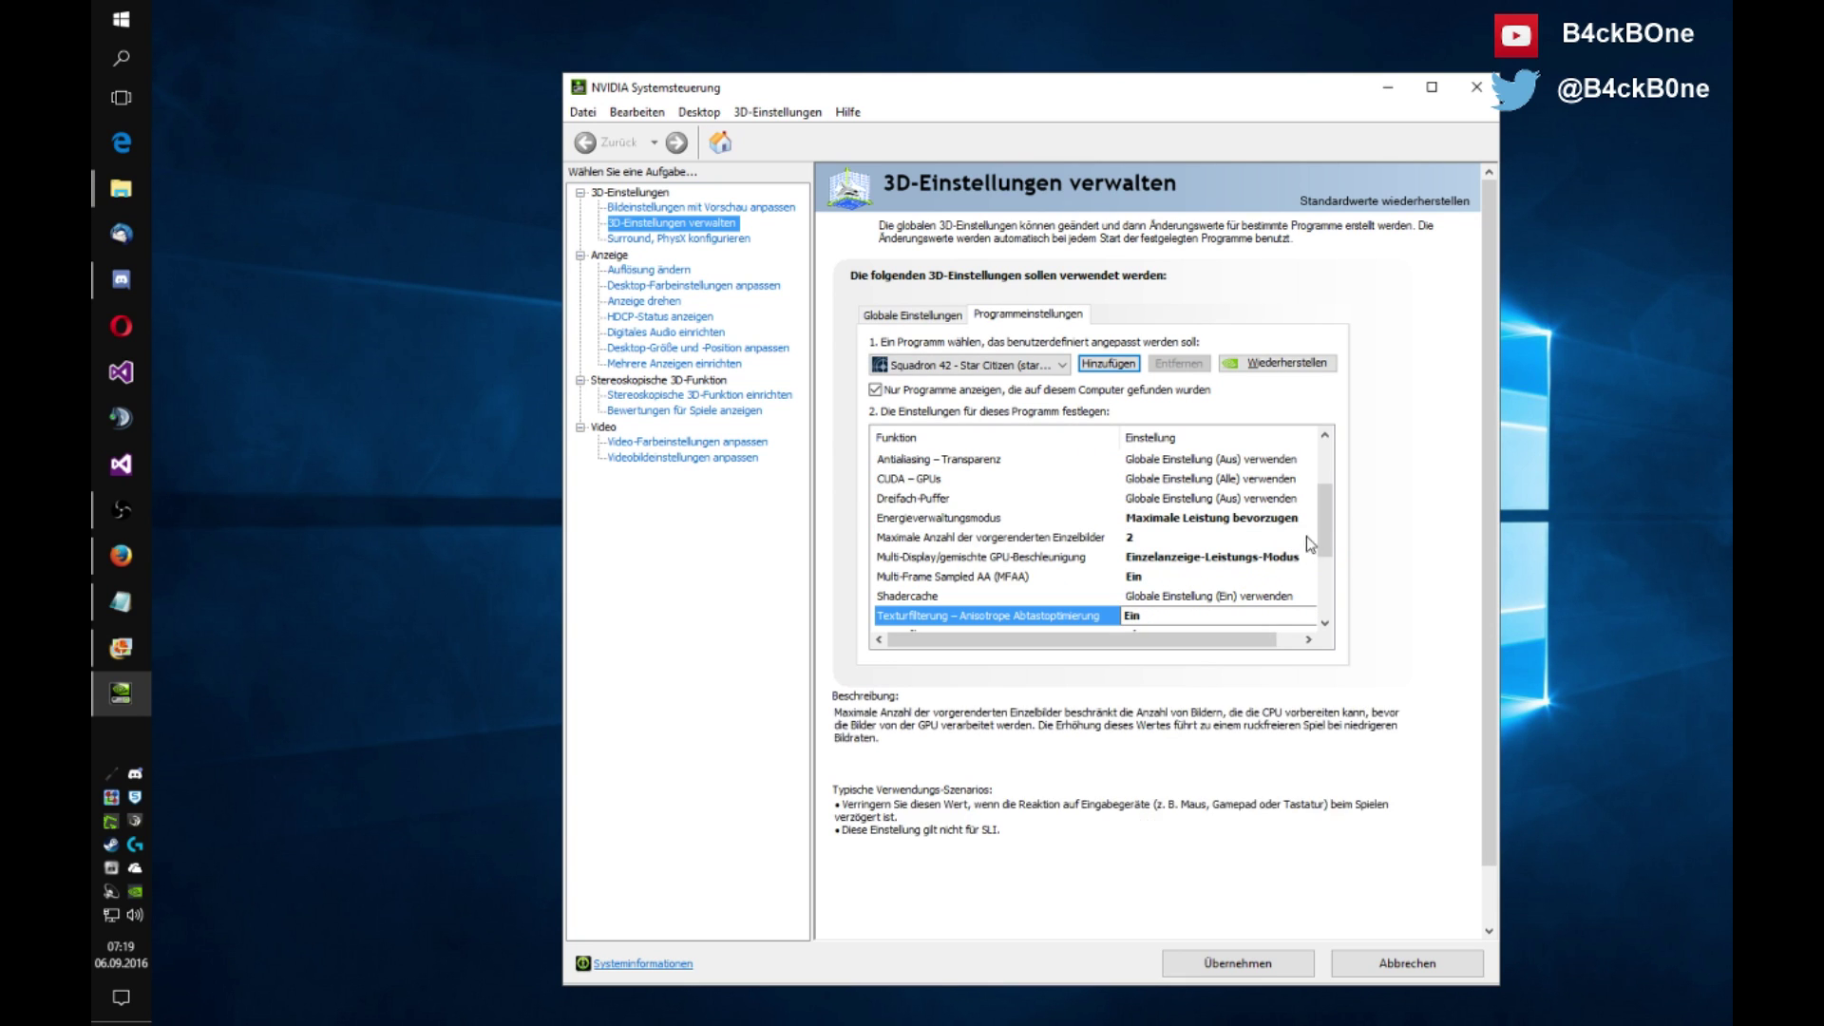
drag(1321, 511, 1324, 584)
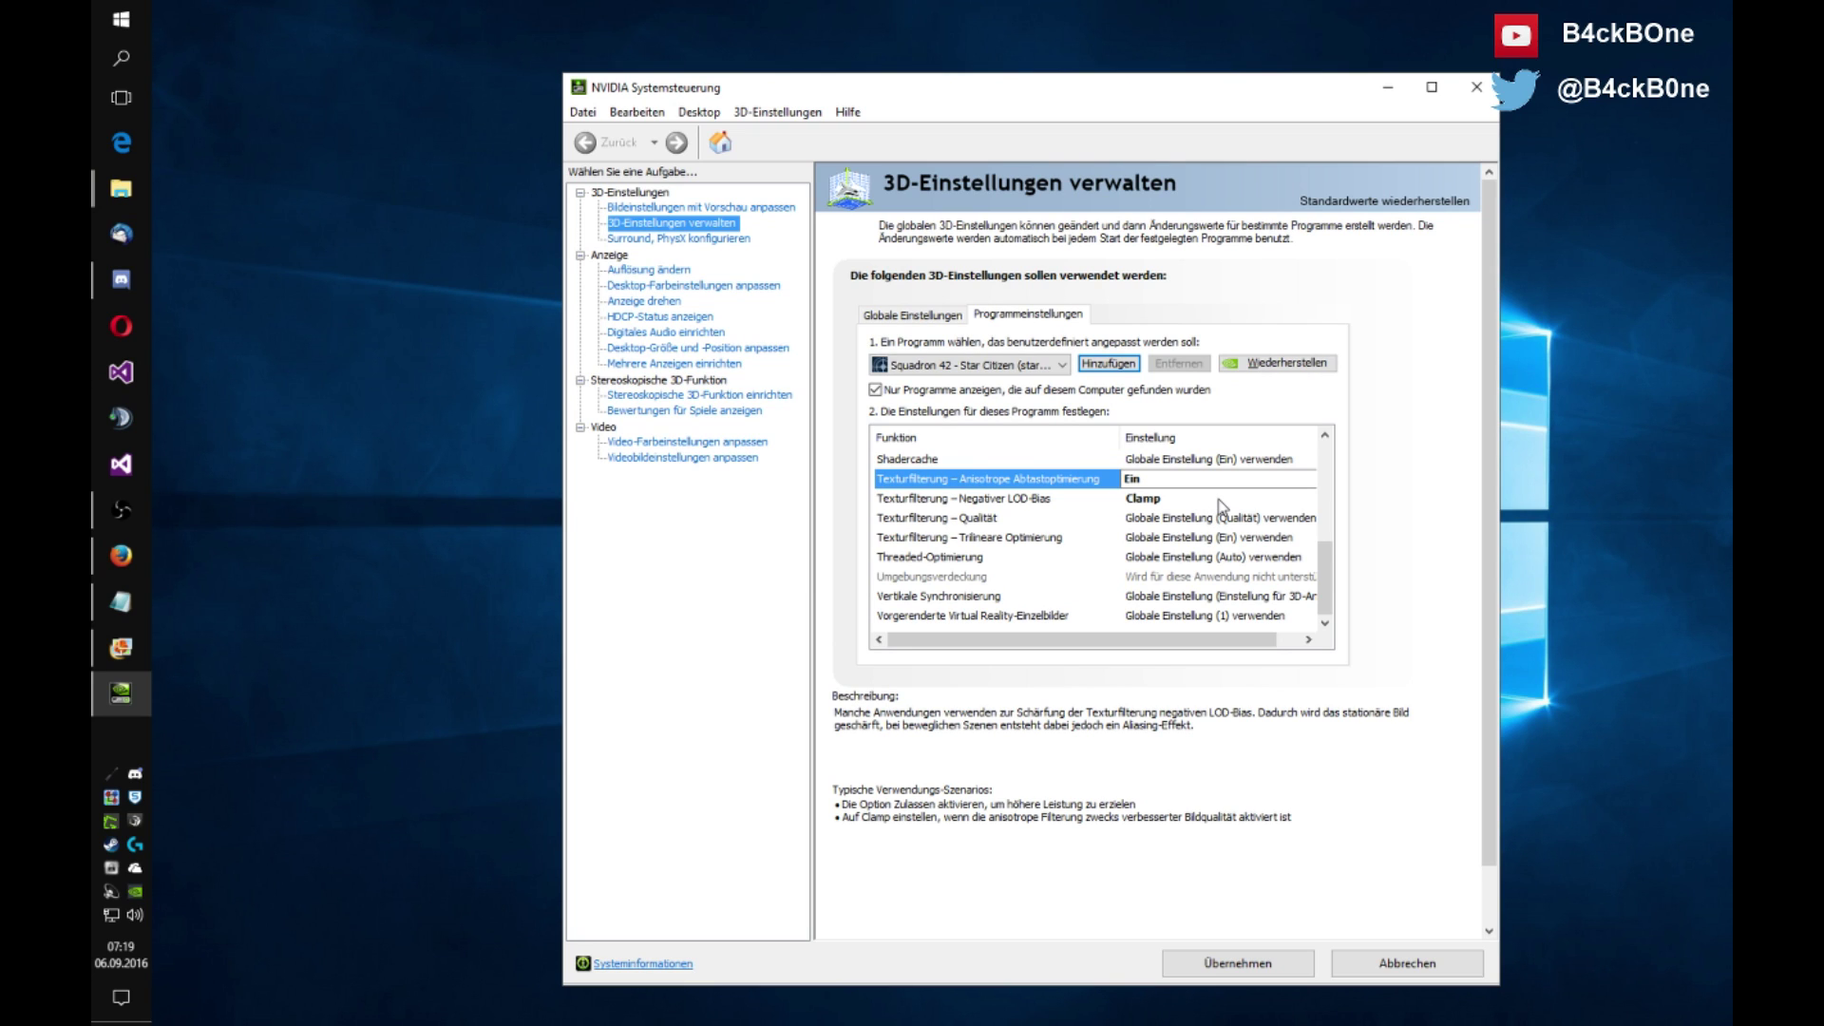
Set Negativer LOD-Bias to Zulassen and reconfirm 2 maximum pre-rendered frames.
click(1223, 504)
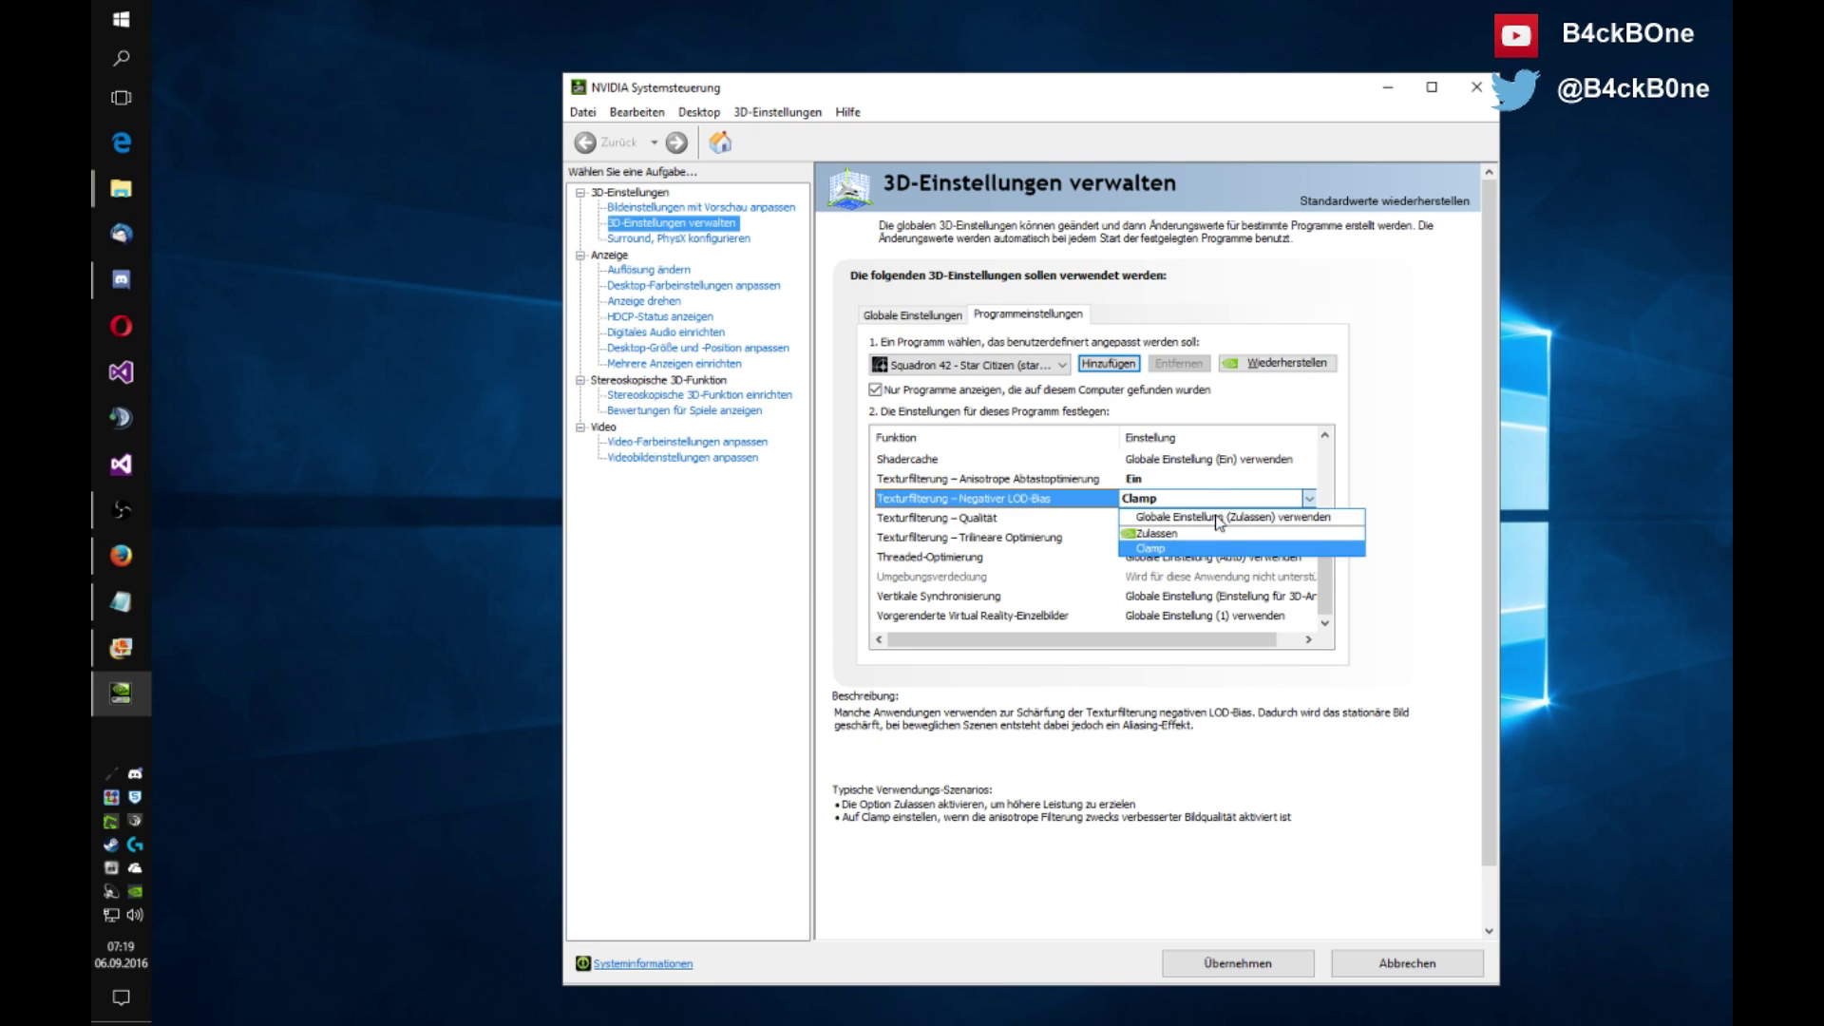
click(1216, 549)
click(1310, 517)
click(1309, 517)
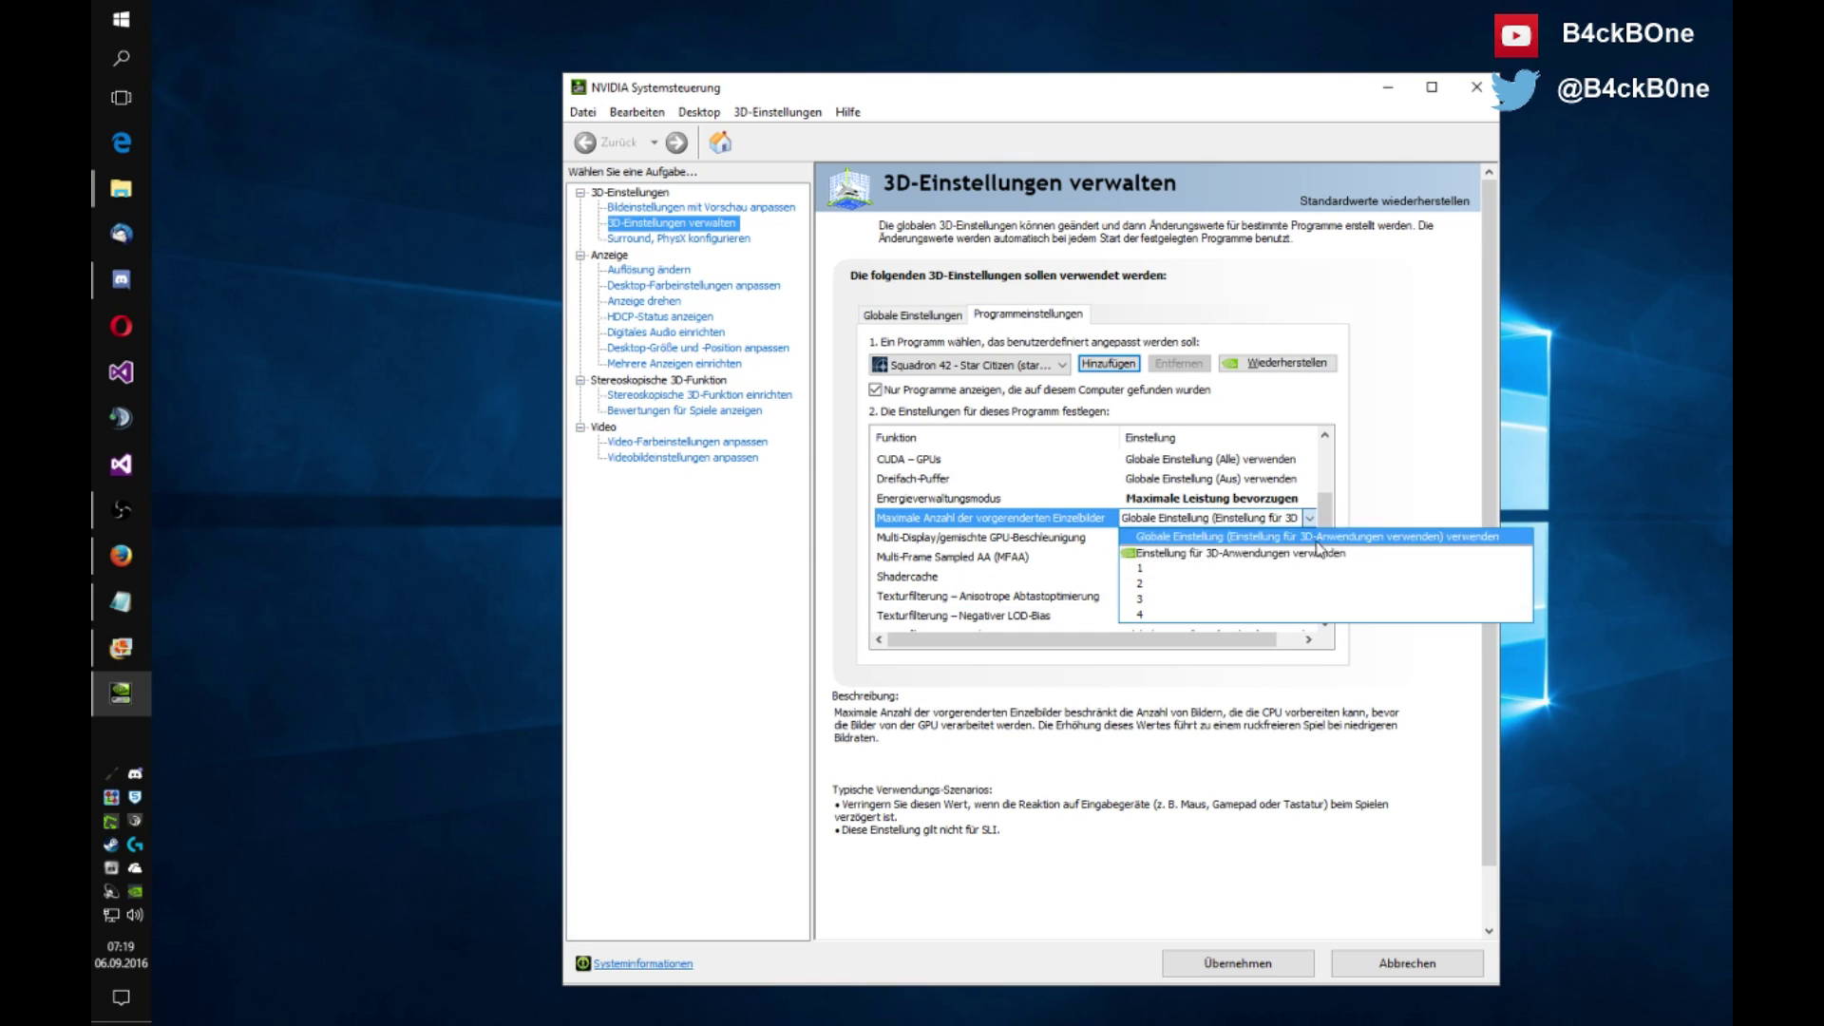
key(Down)
key(Down)
key(Return)
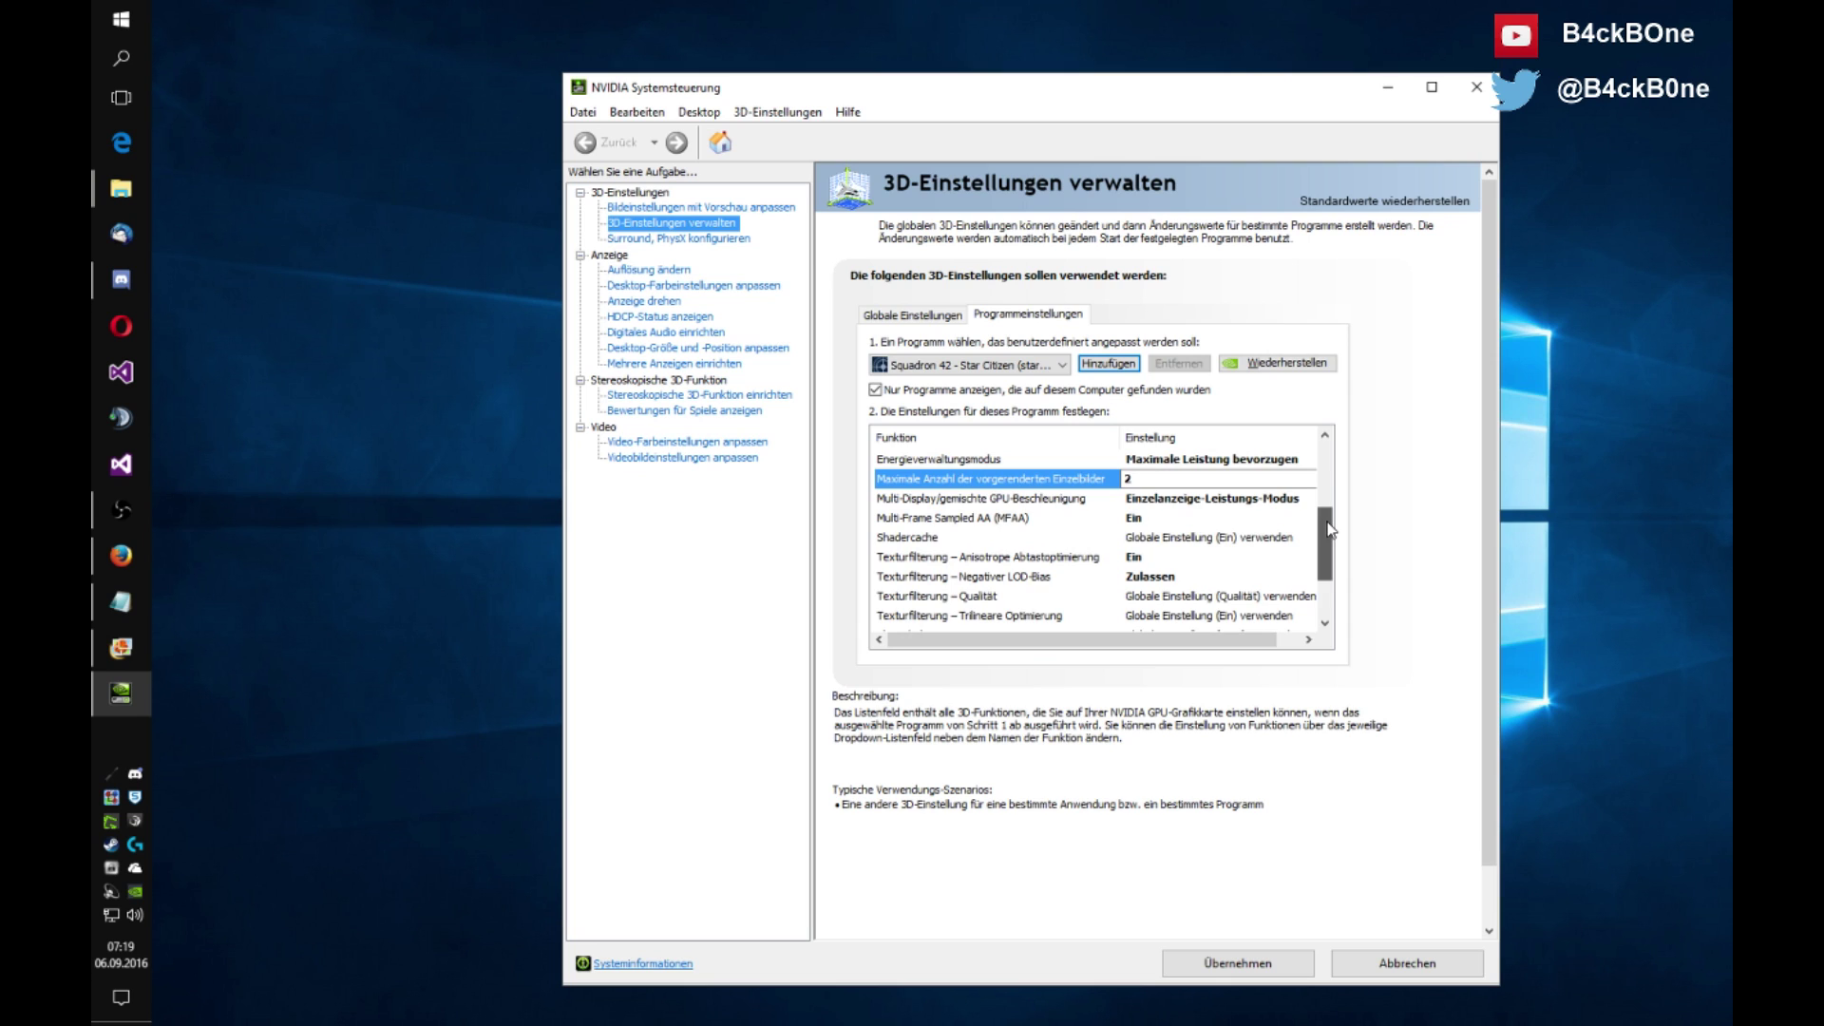
Set Texturfilterung – Qualität to Hohe Leistung.
scroll(1330, 530, down, 2)
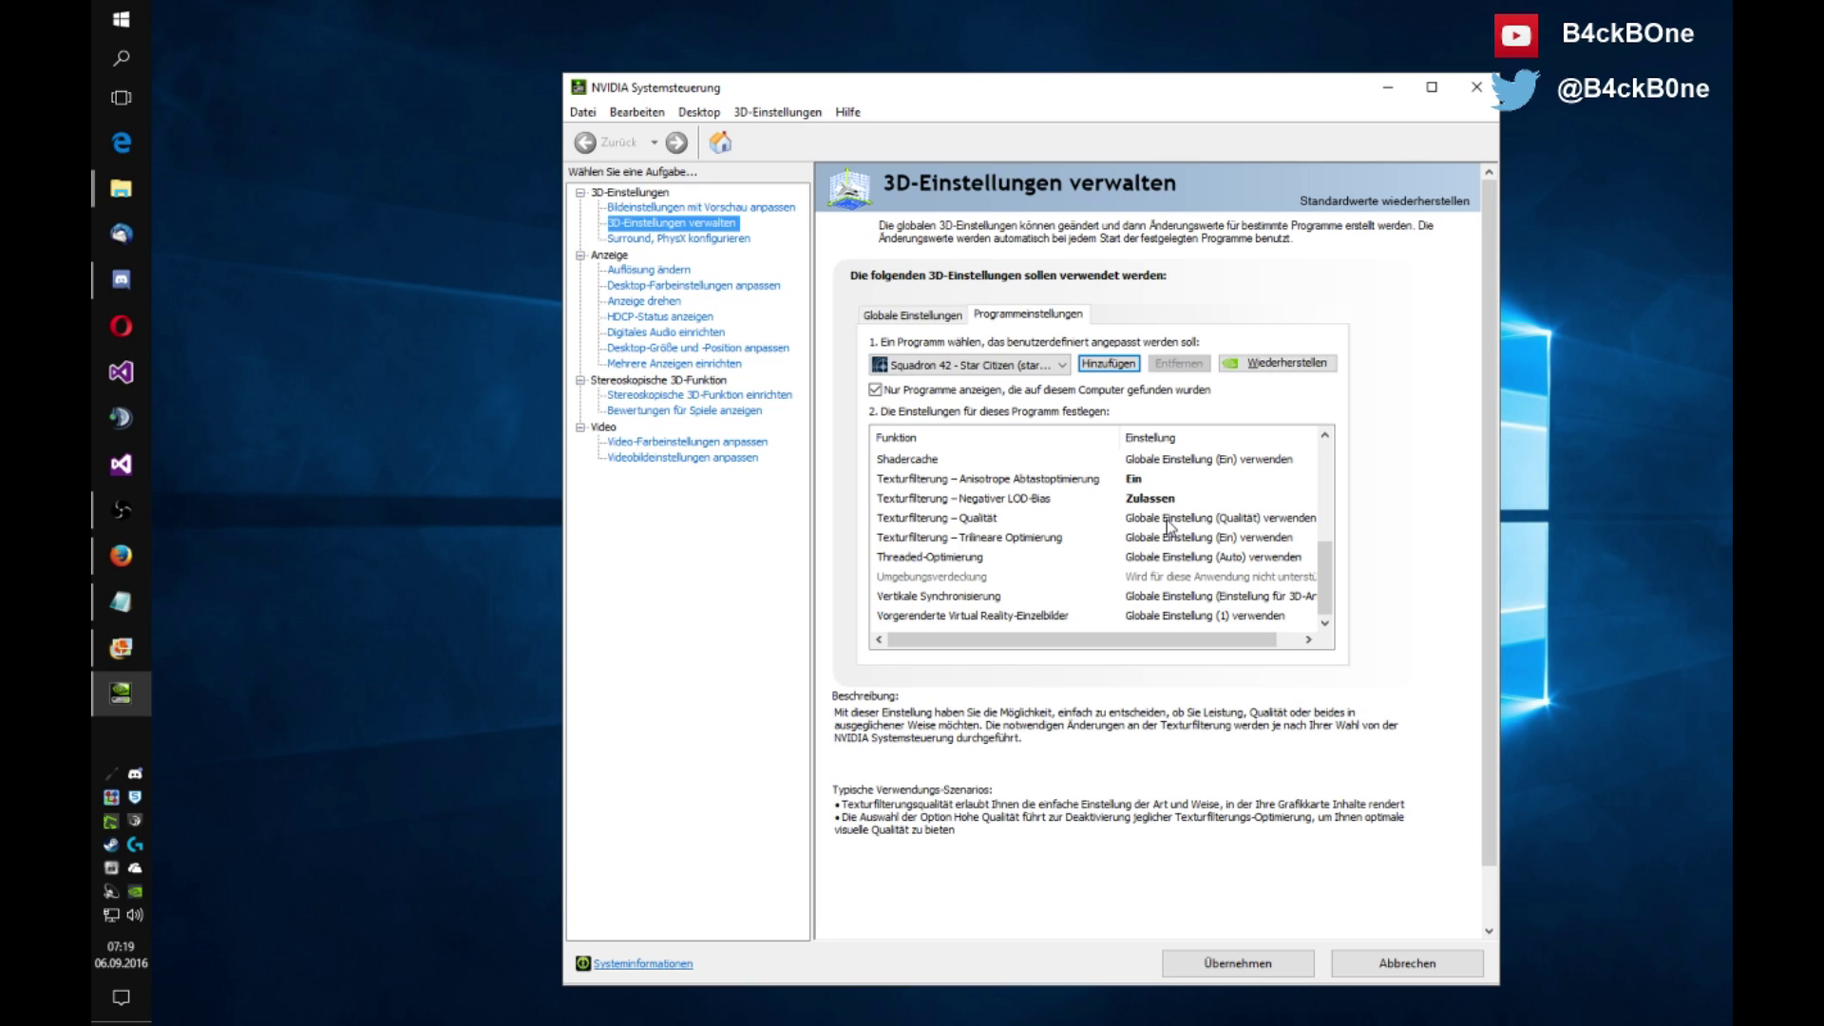
click(1169, 522)
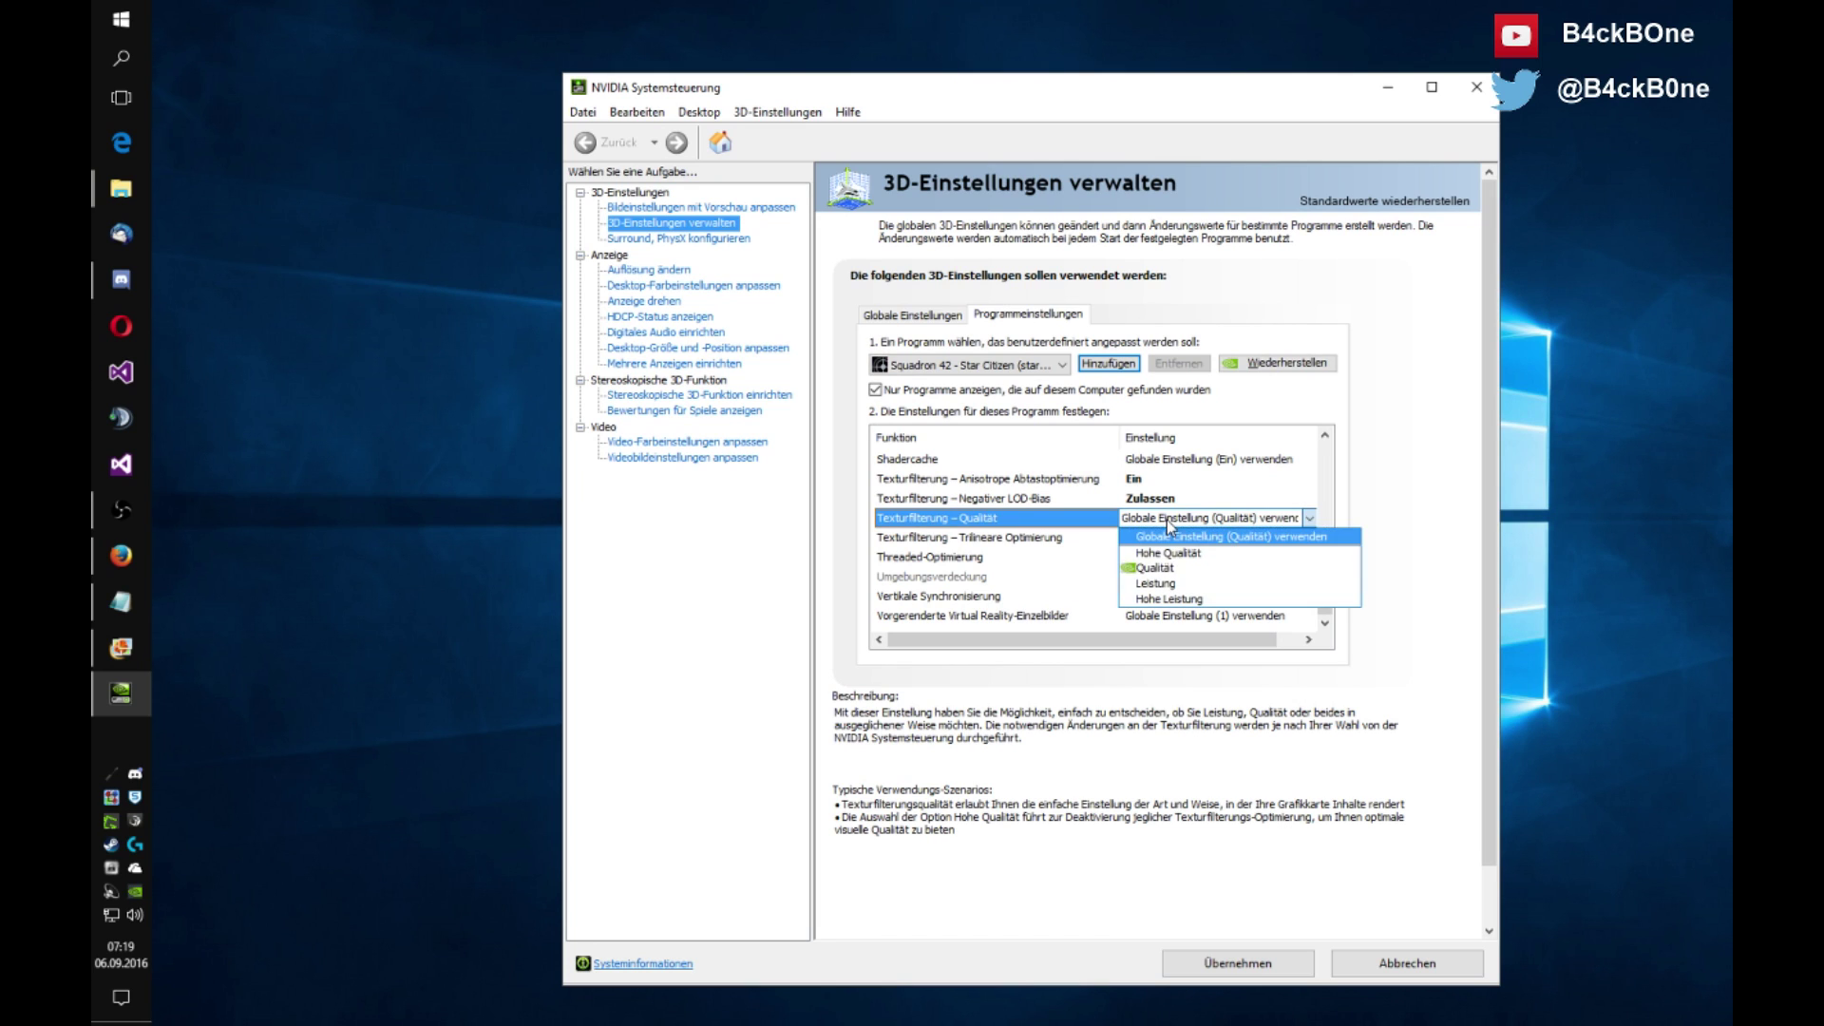
click(1205, 601)
scroll(1330, 591, down, 2)
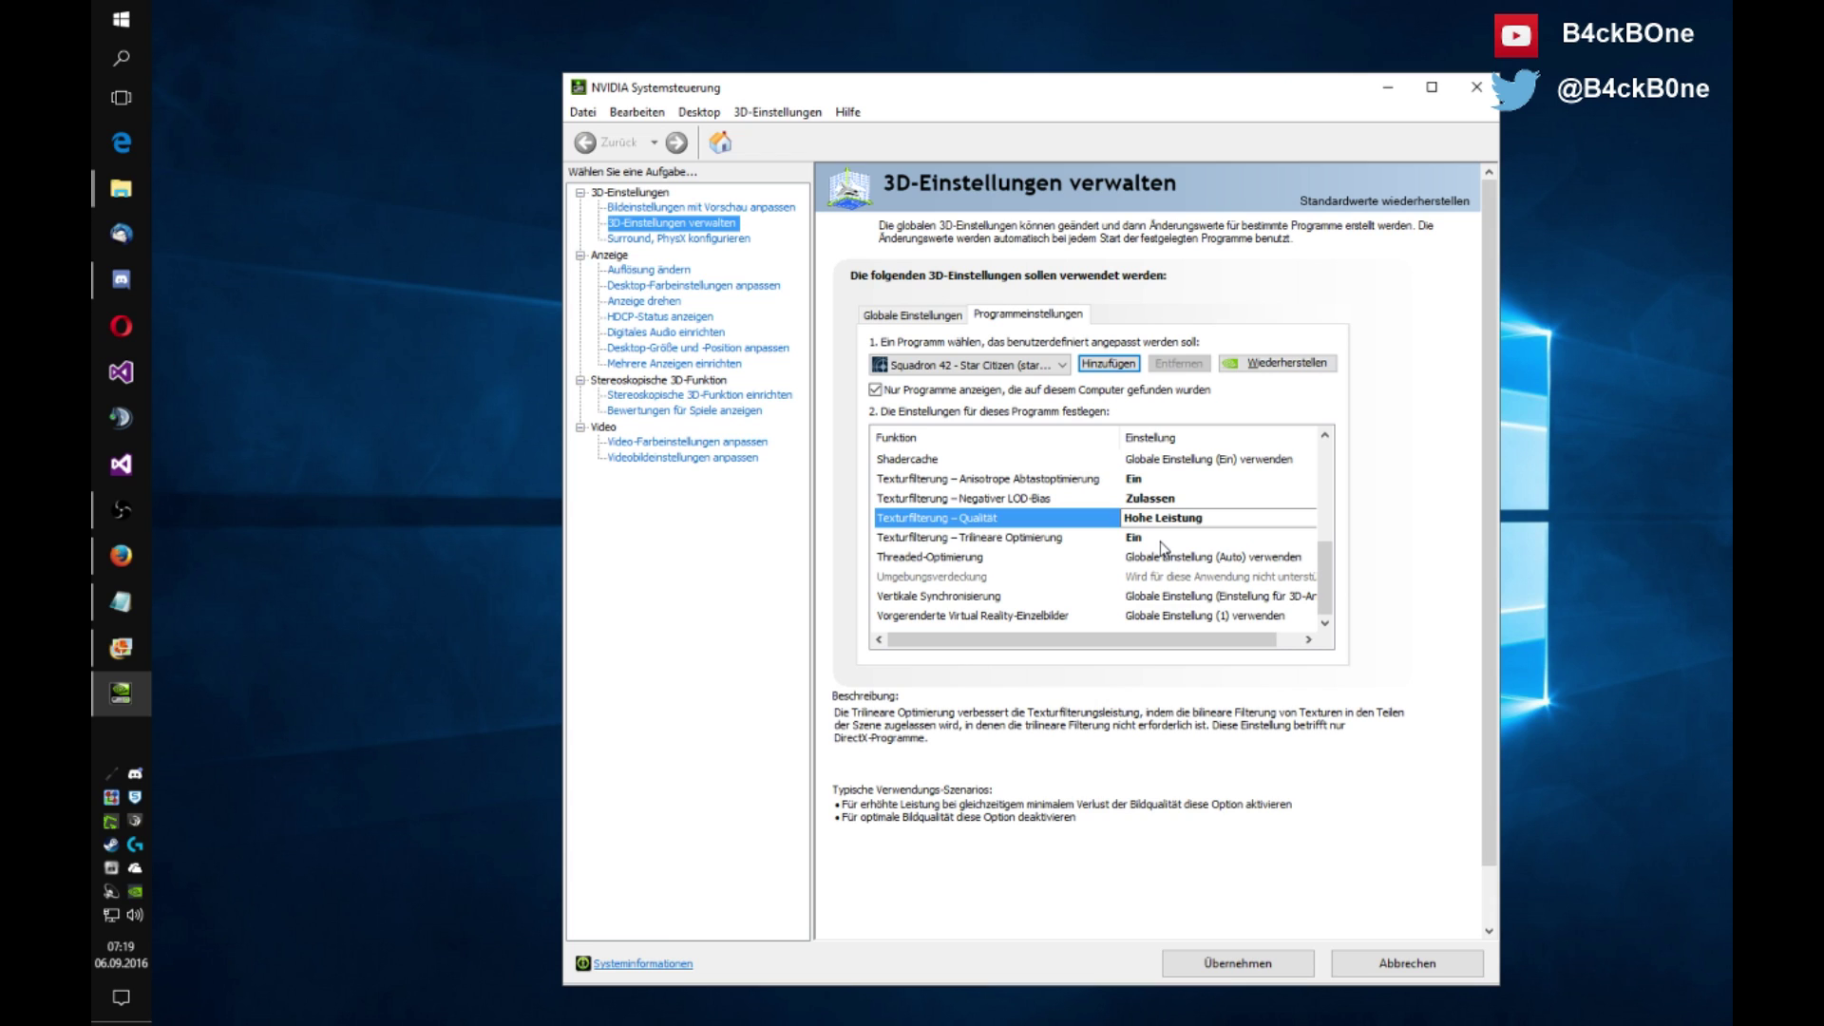
Switch Trilineare Optimierung to Ein, then Threaded-Optimierung to Ein.
click(1163, 540)
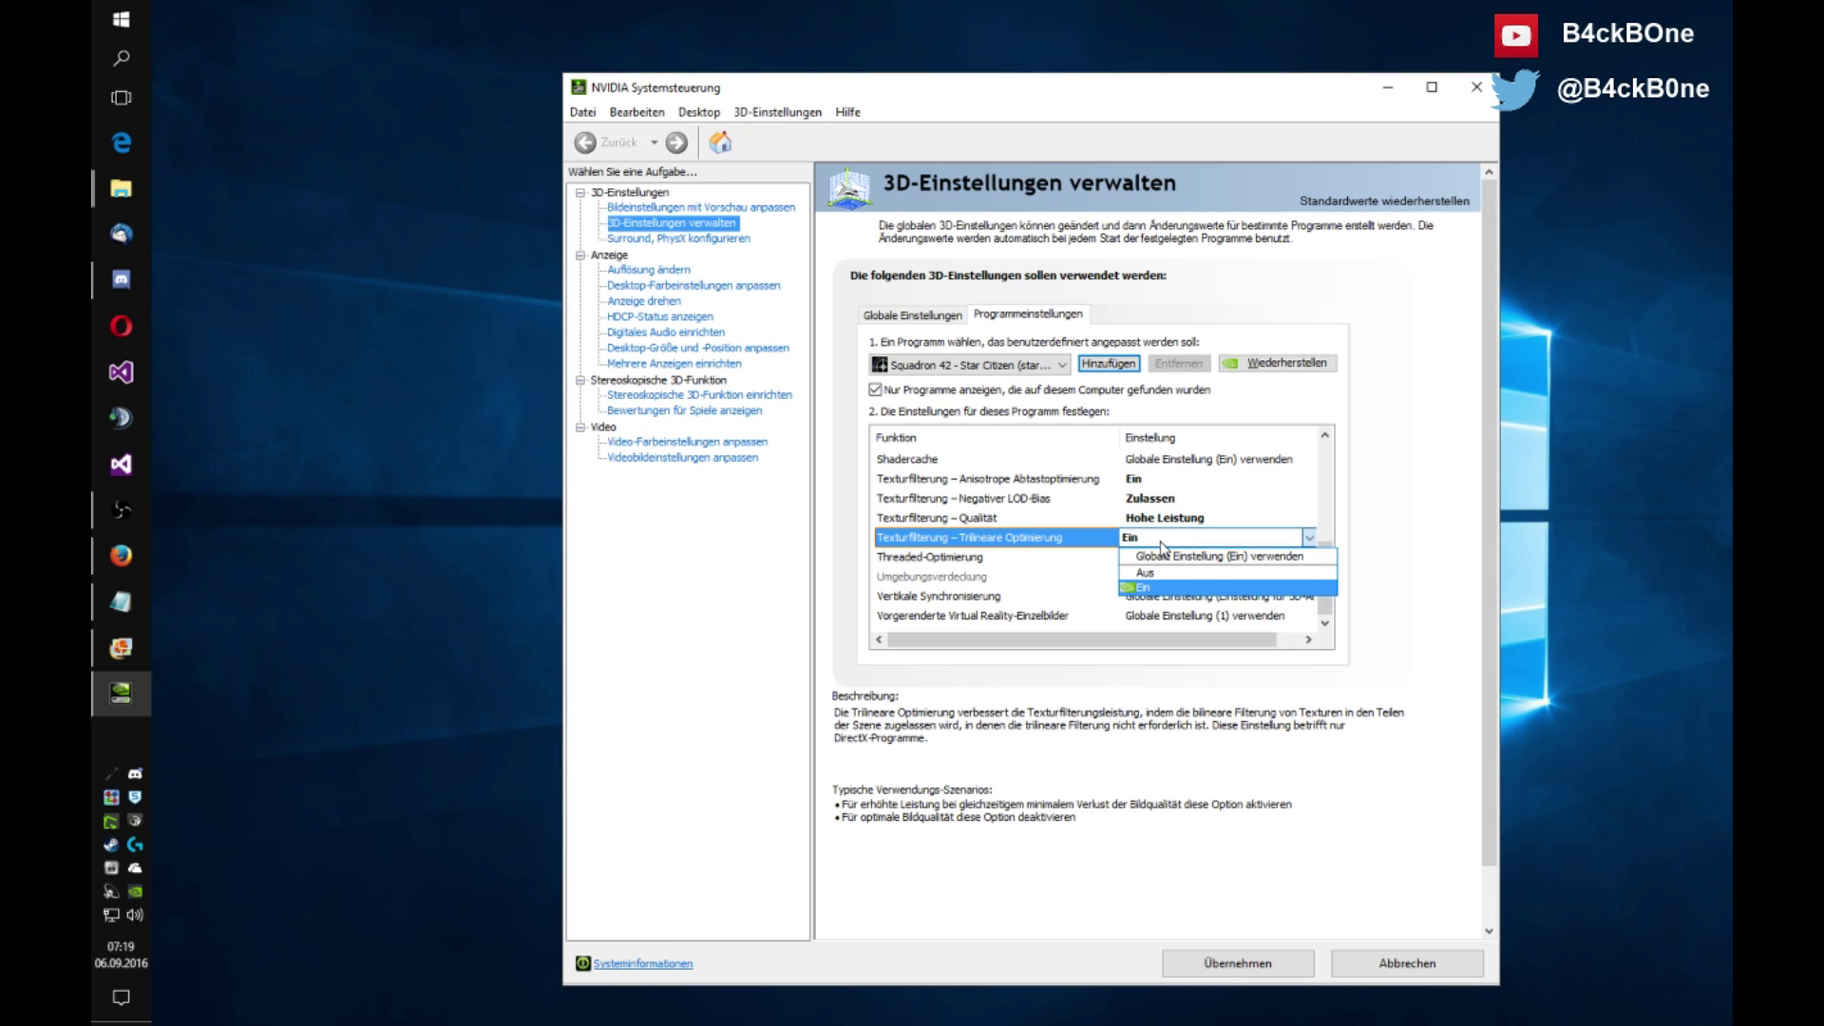
click(1191, 590)
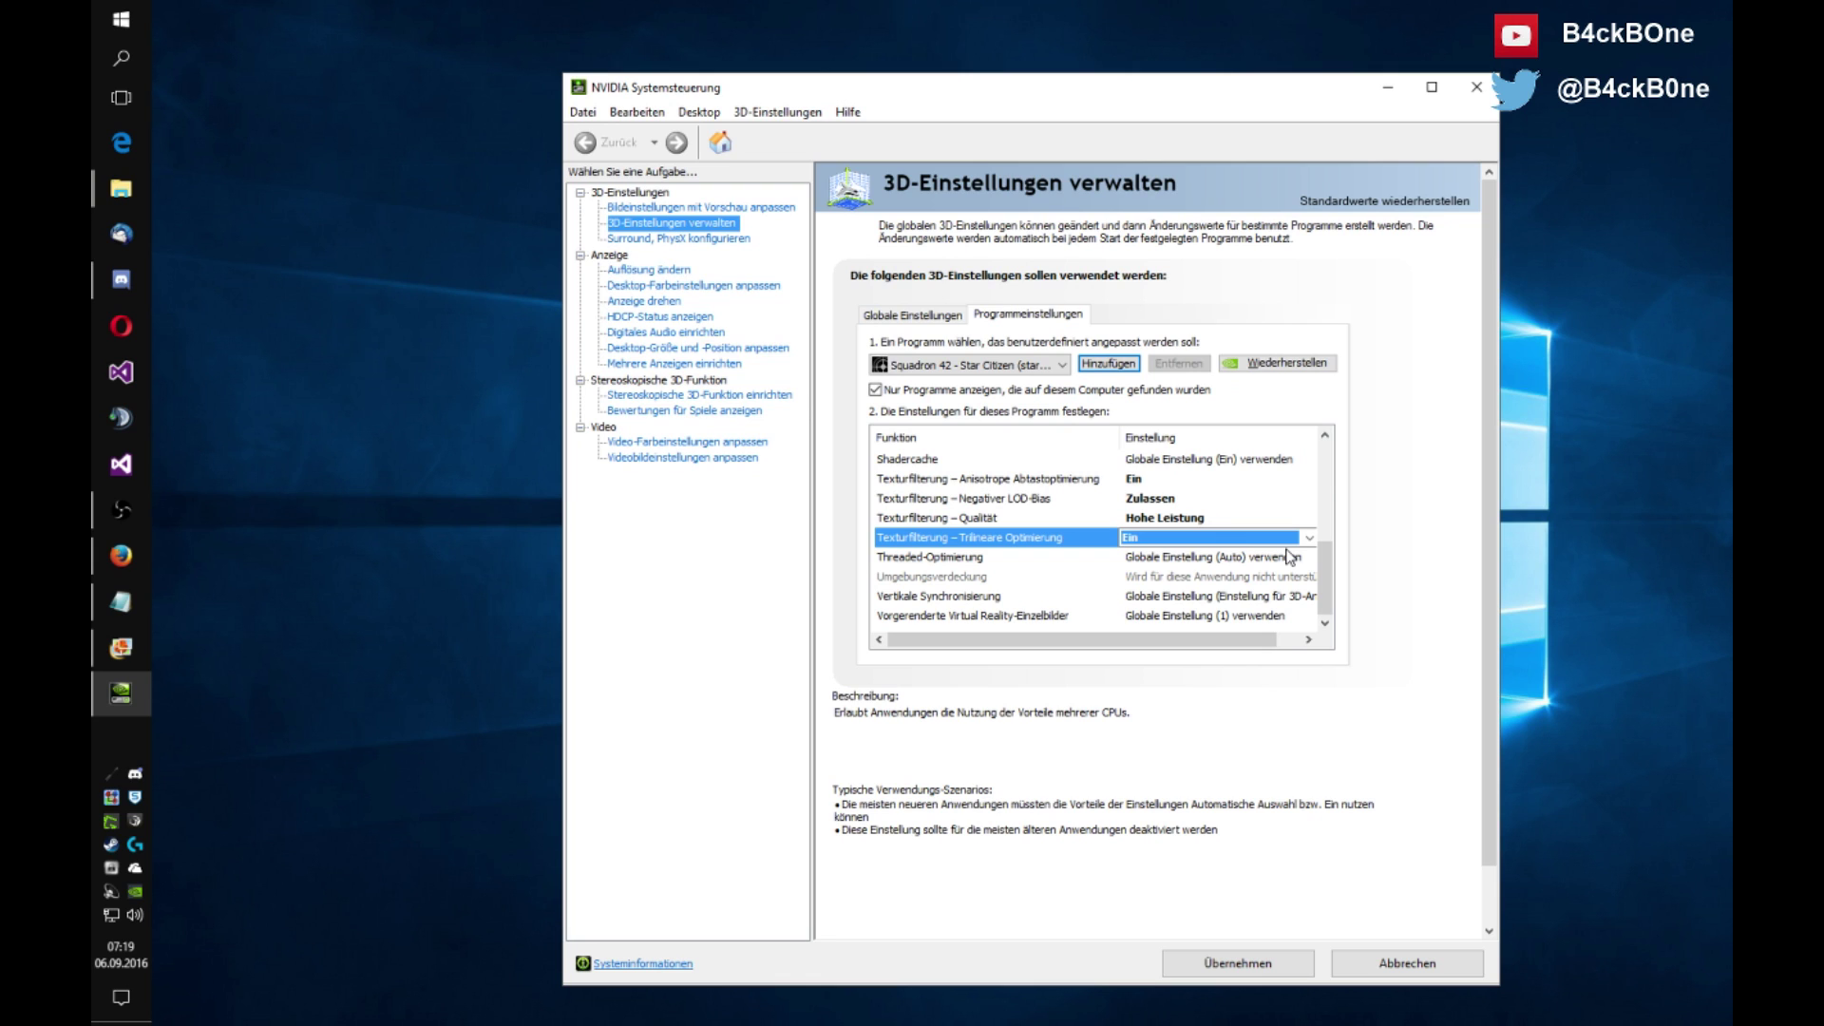
click(1260, 560)
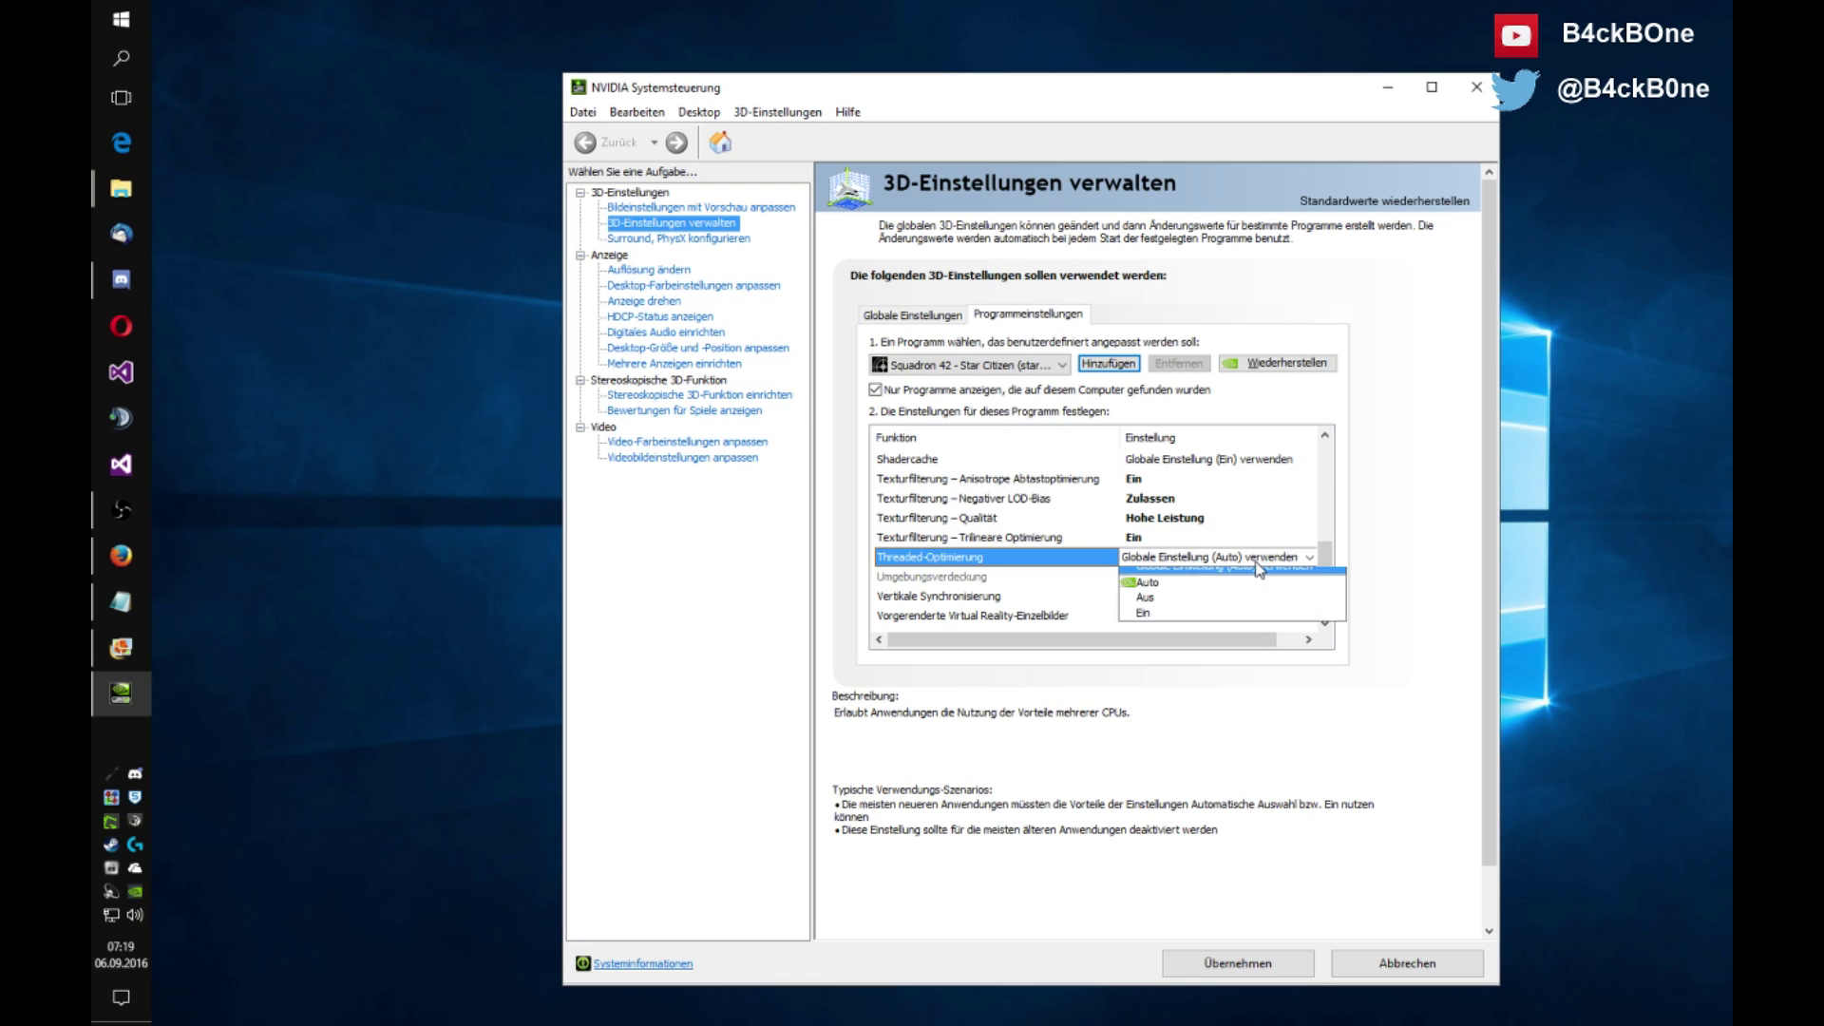
click(1218, 622)
scroll(1226, 586, down, 1)
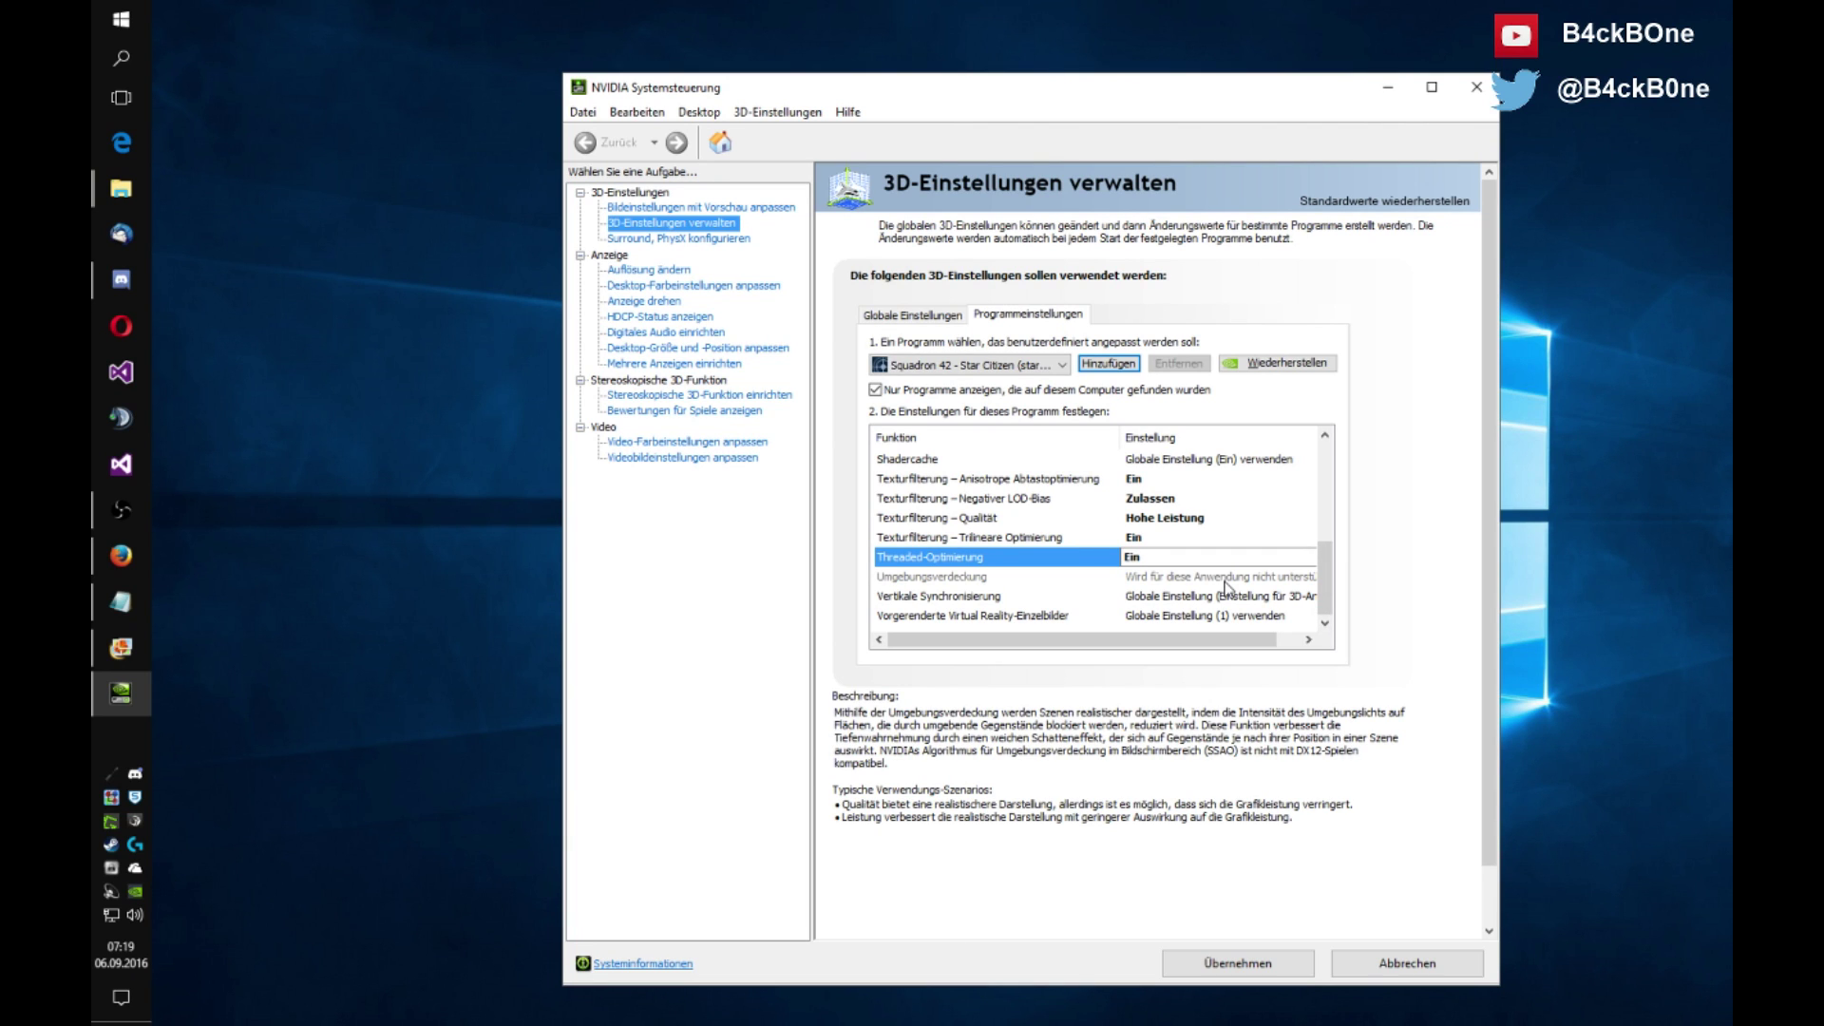
Try Ein for Vertikale Synchronisierung, then change it to Aus.
click(1223, 596)
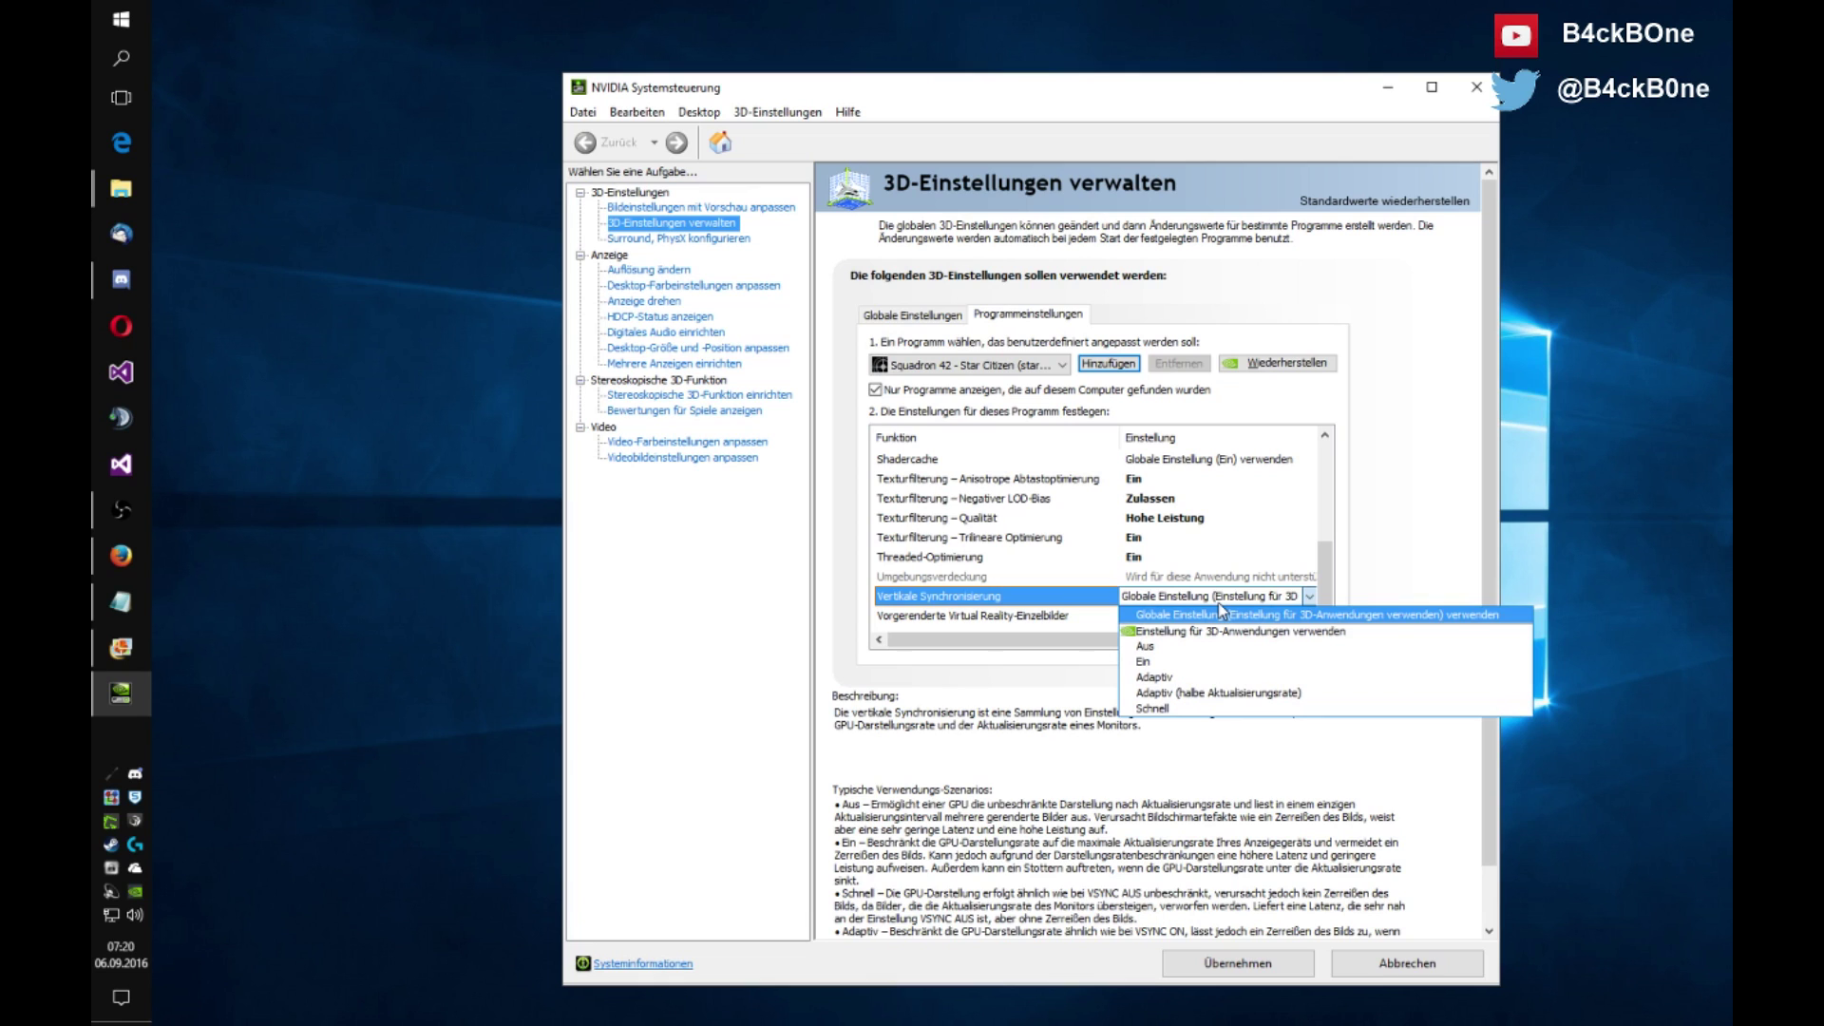
click(1226, 662)
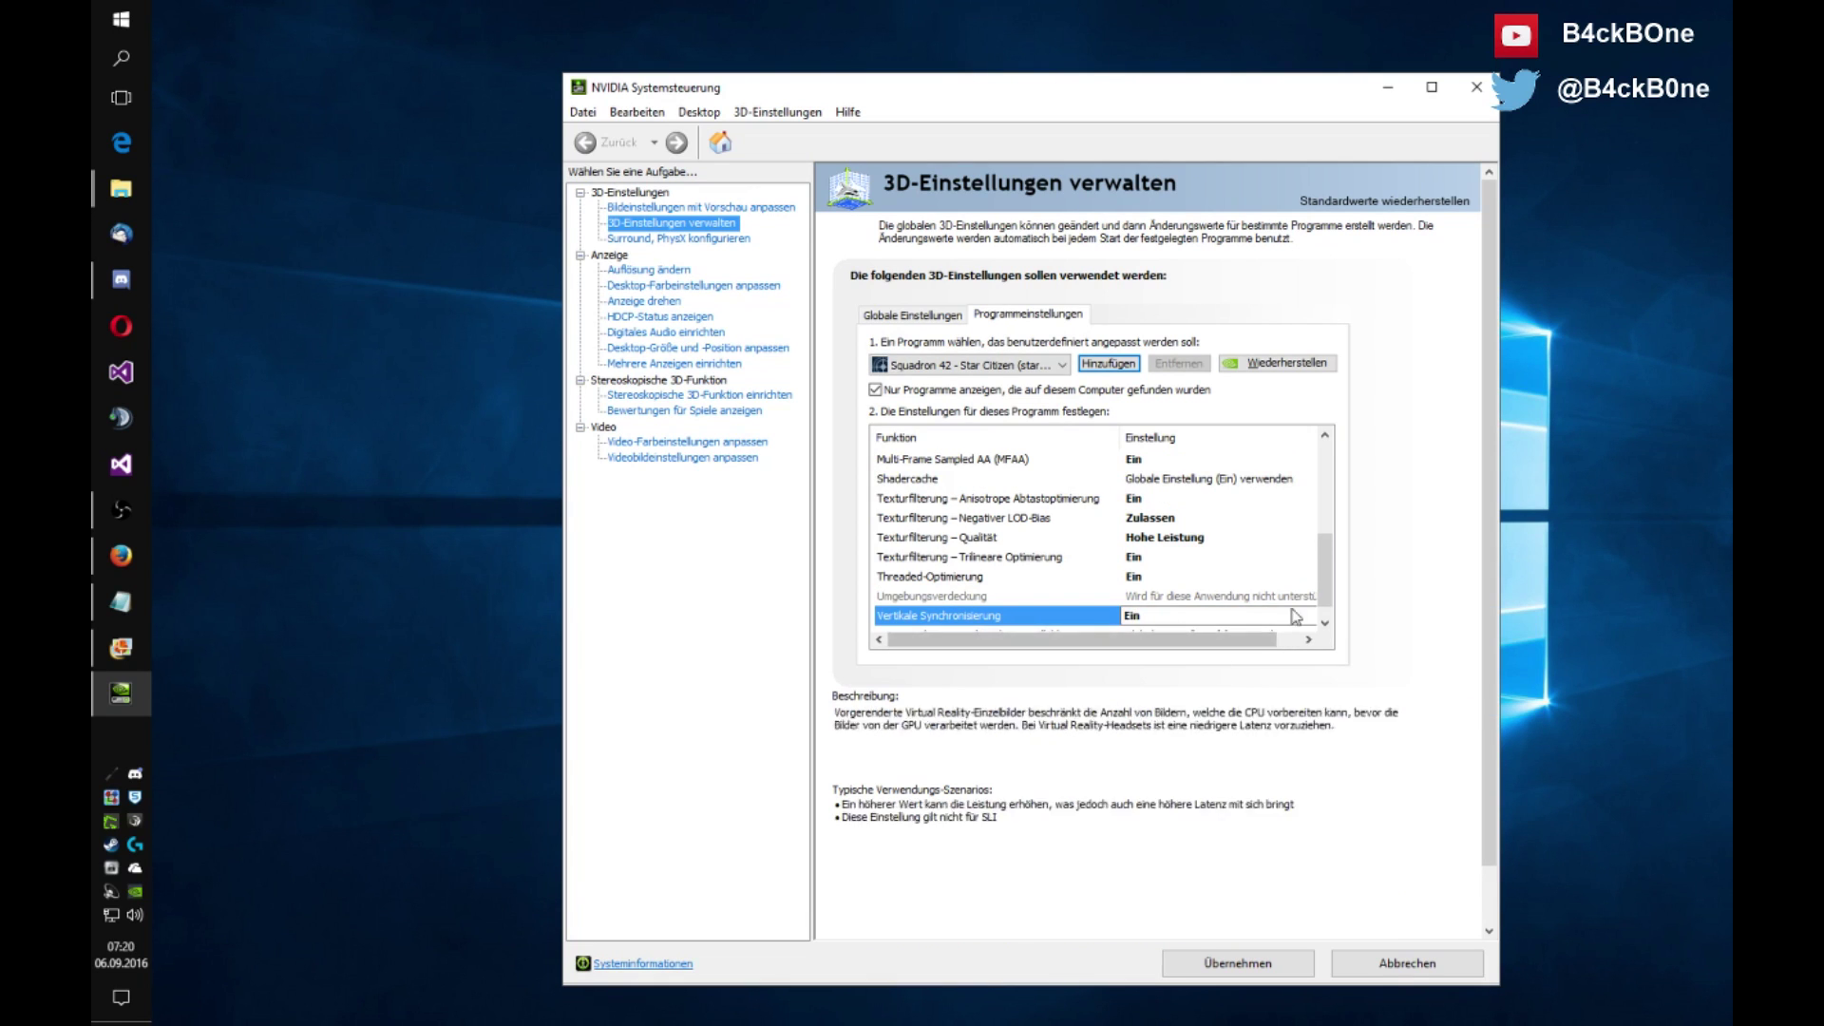
scroll(1324, 569, down, 1)
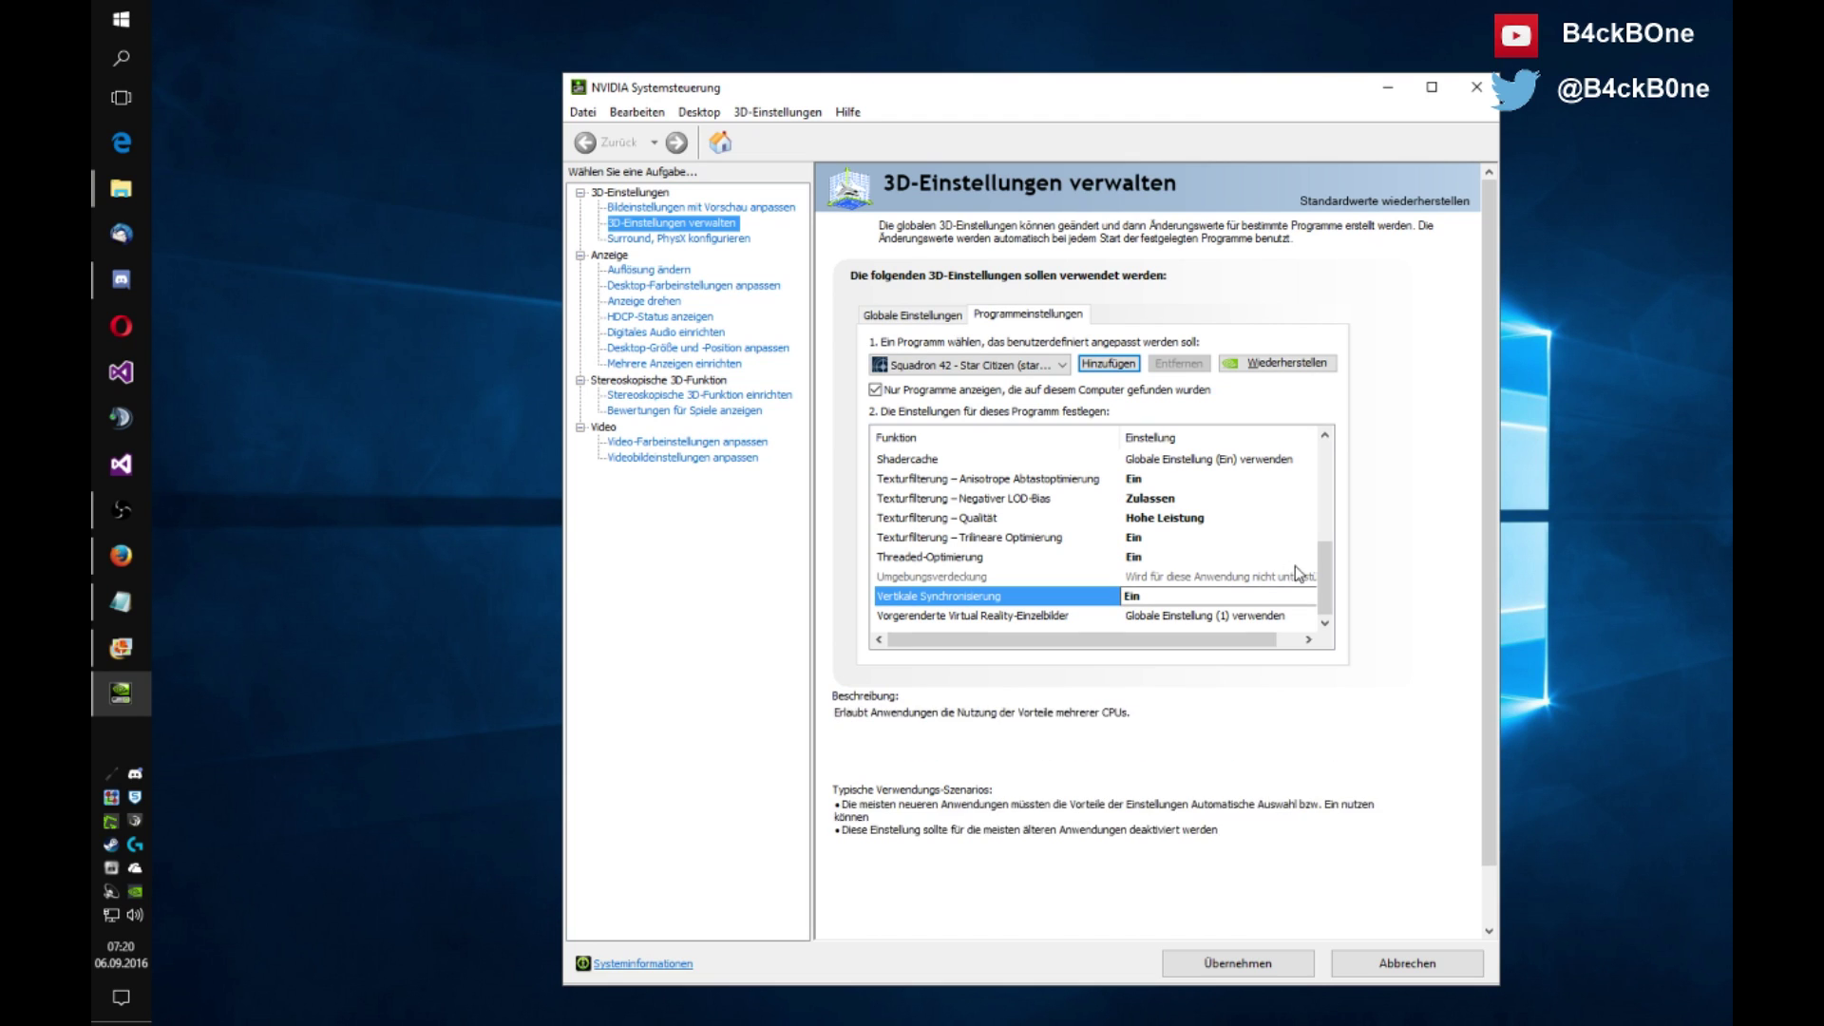
click(1153, 605)
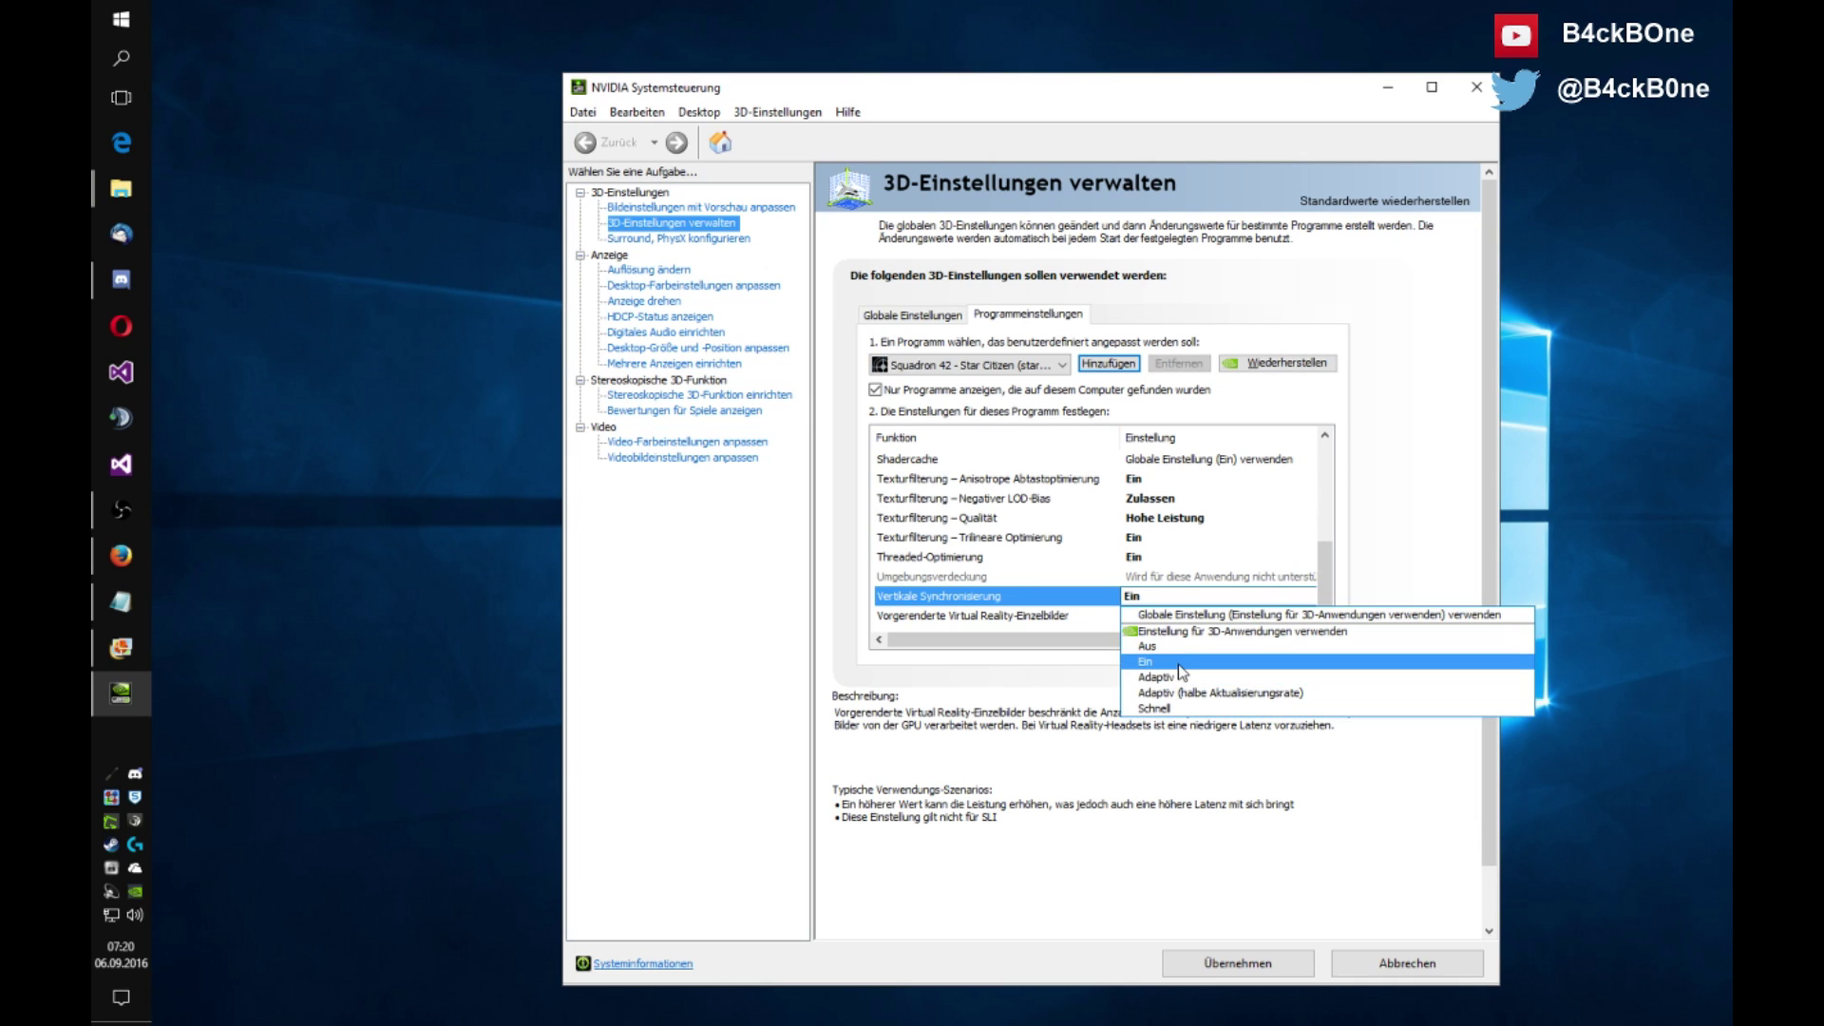
click(1147, 647)
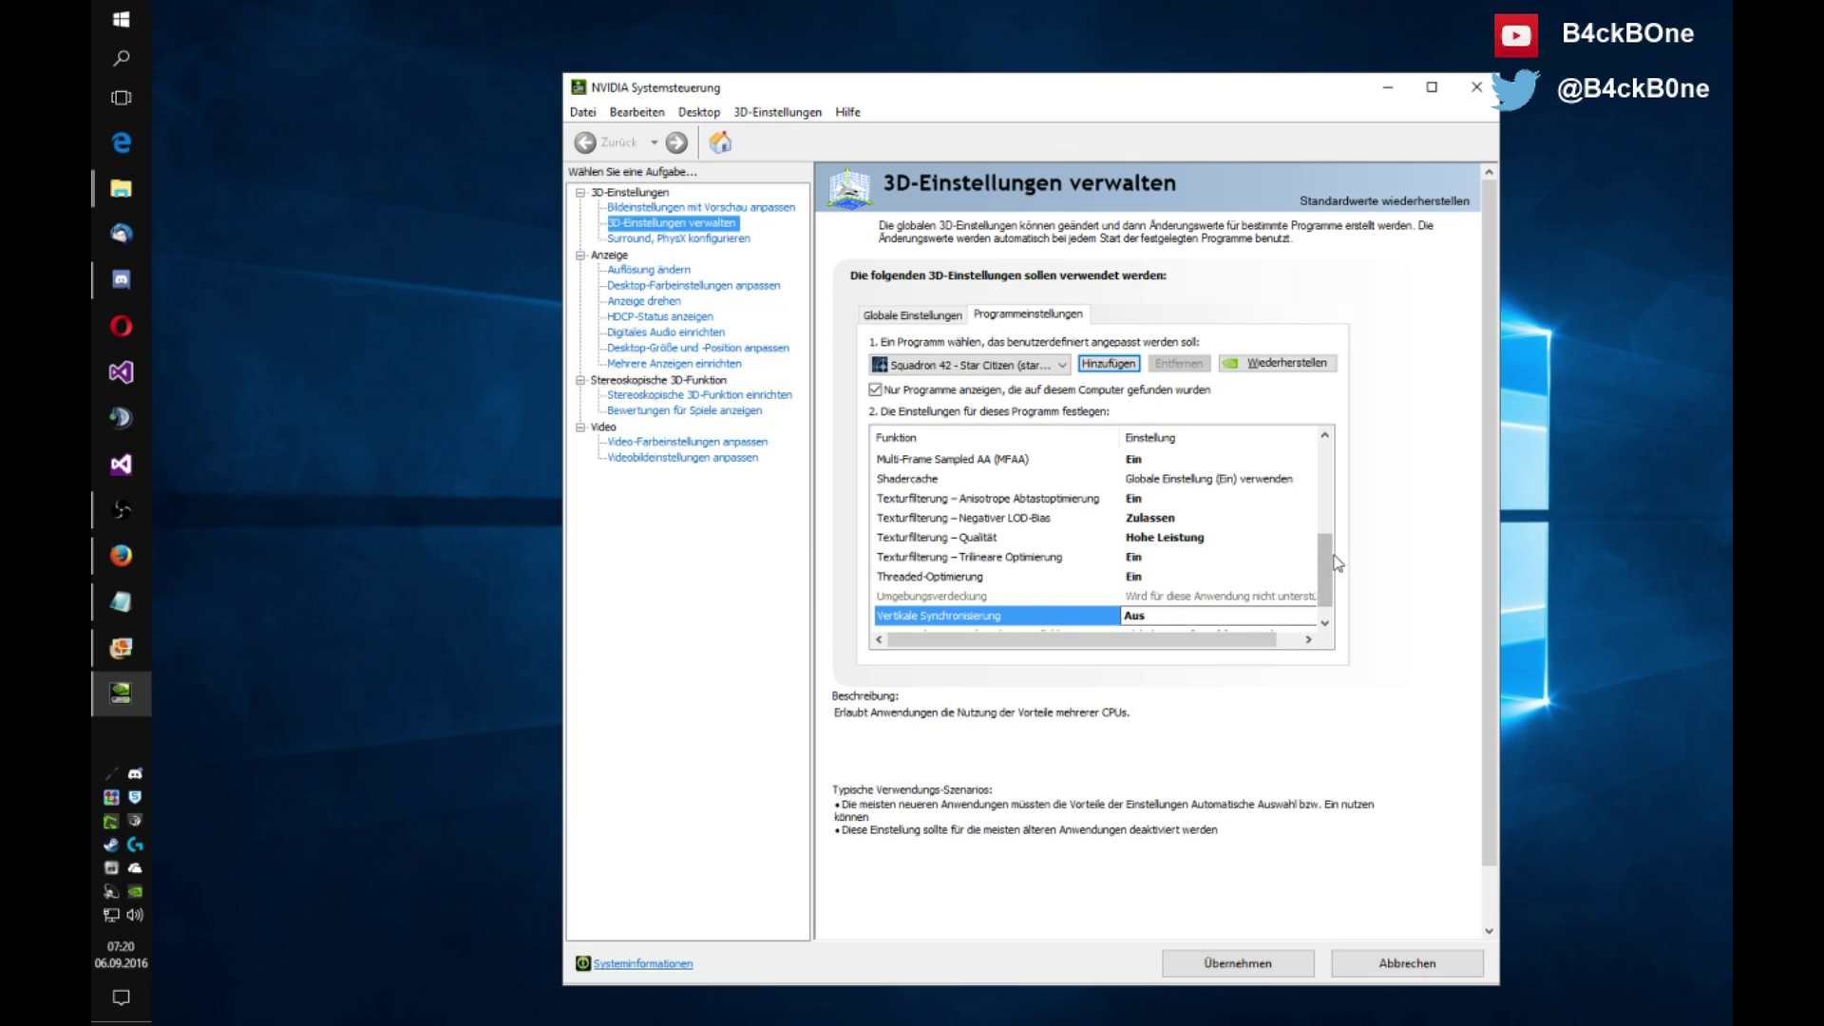
scroll(1333, 593, down, 1)
Set Vorgerenderte Virtual Reality-Einzelbilder to 4 in the Star Citizen profile.
key(alt+Tab)
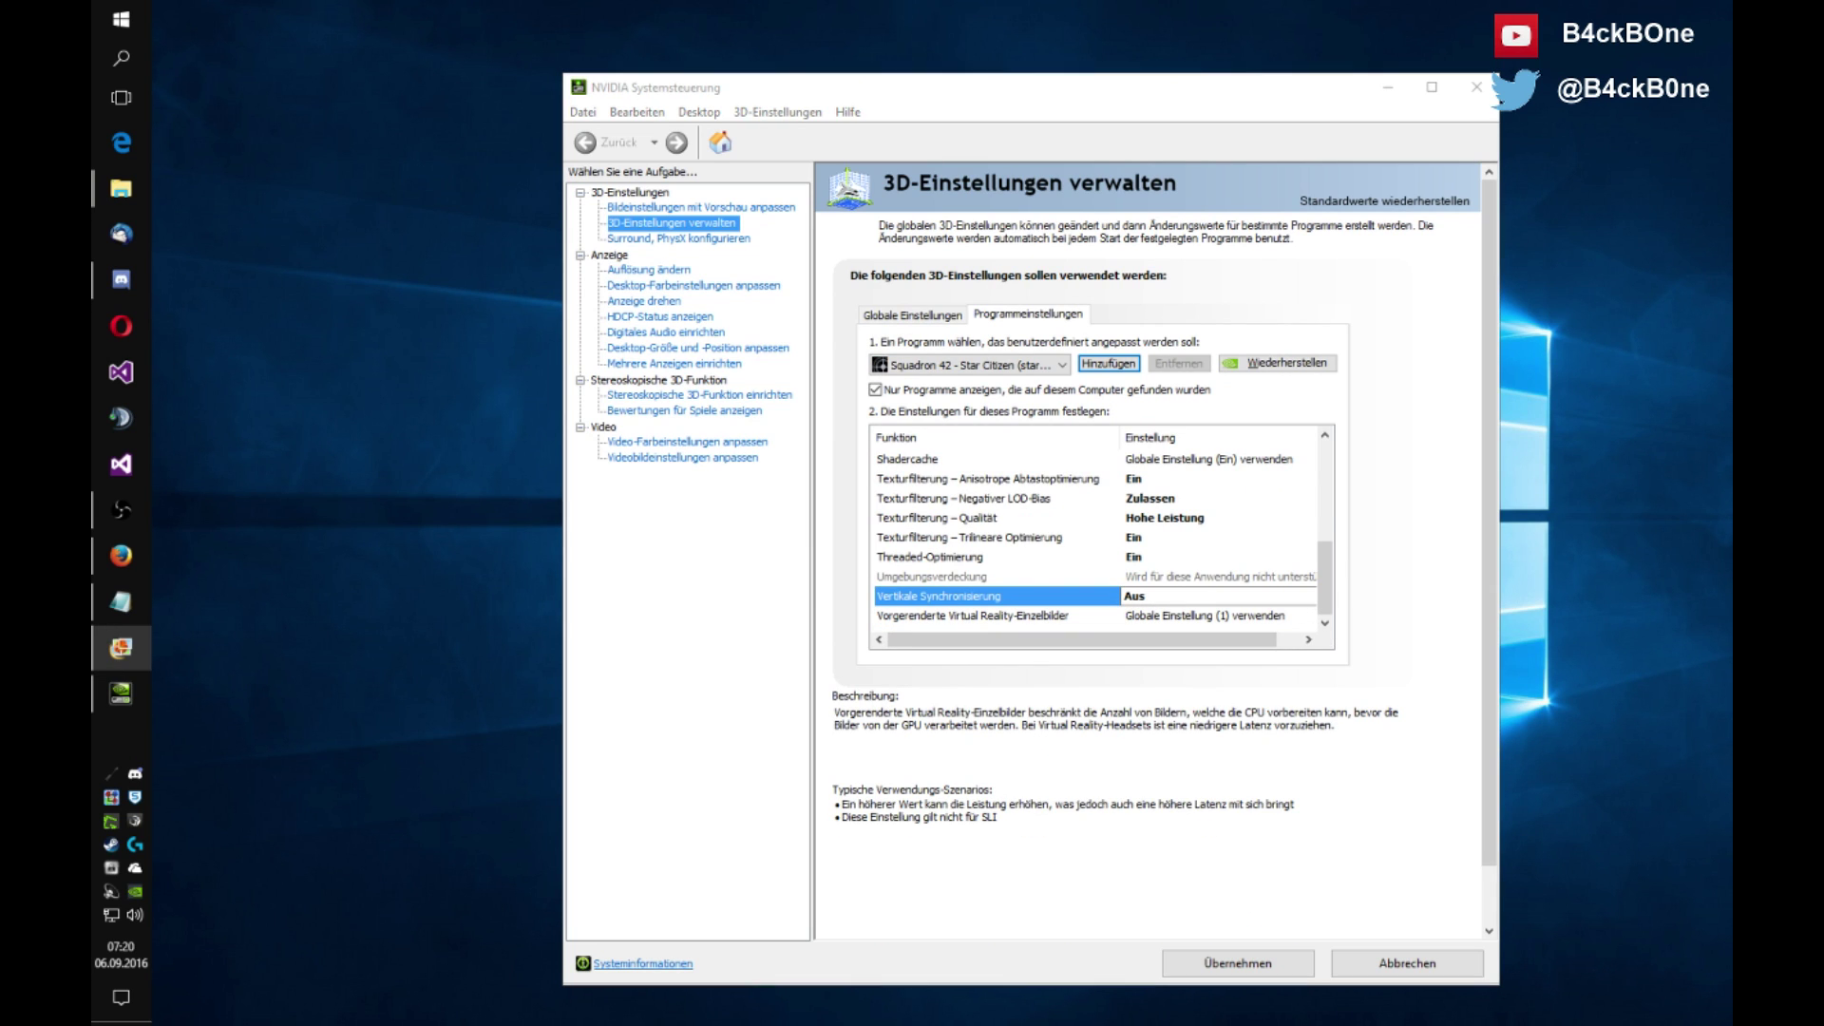
click(1285, 618)
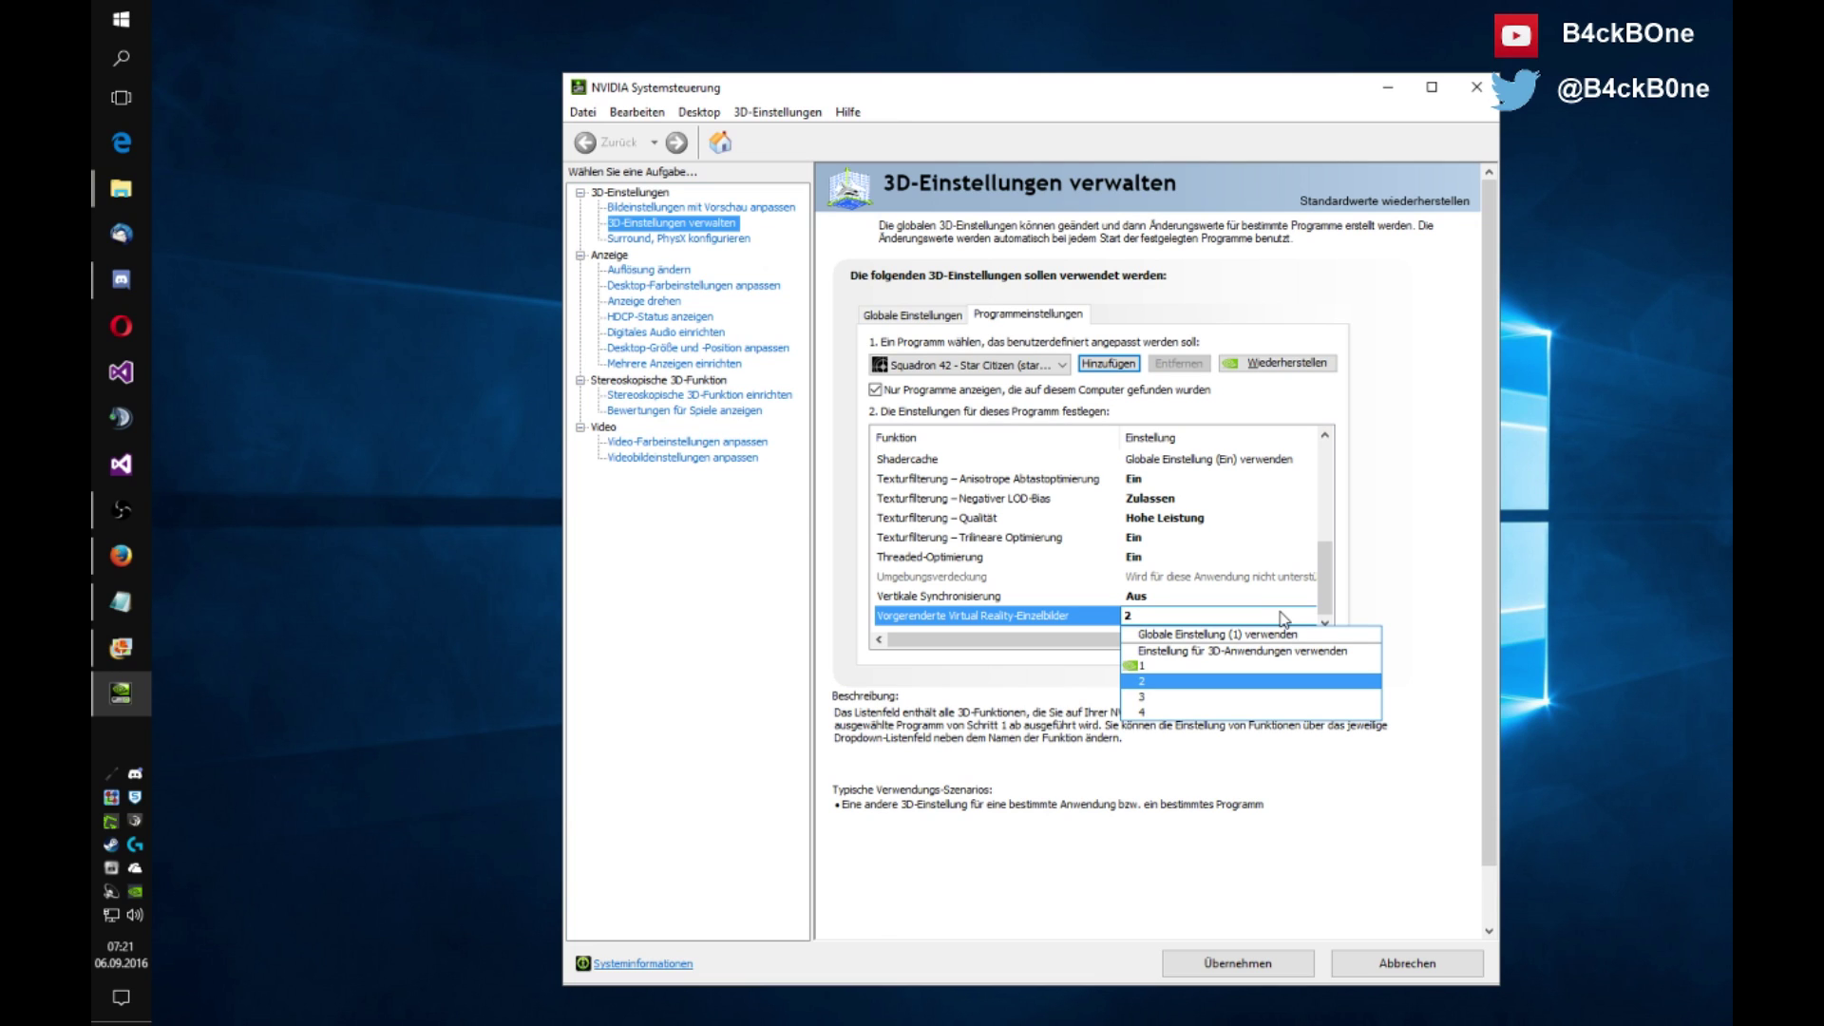
click(1234, 714)
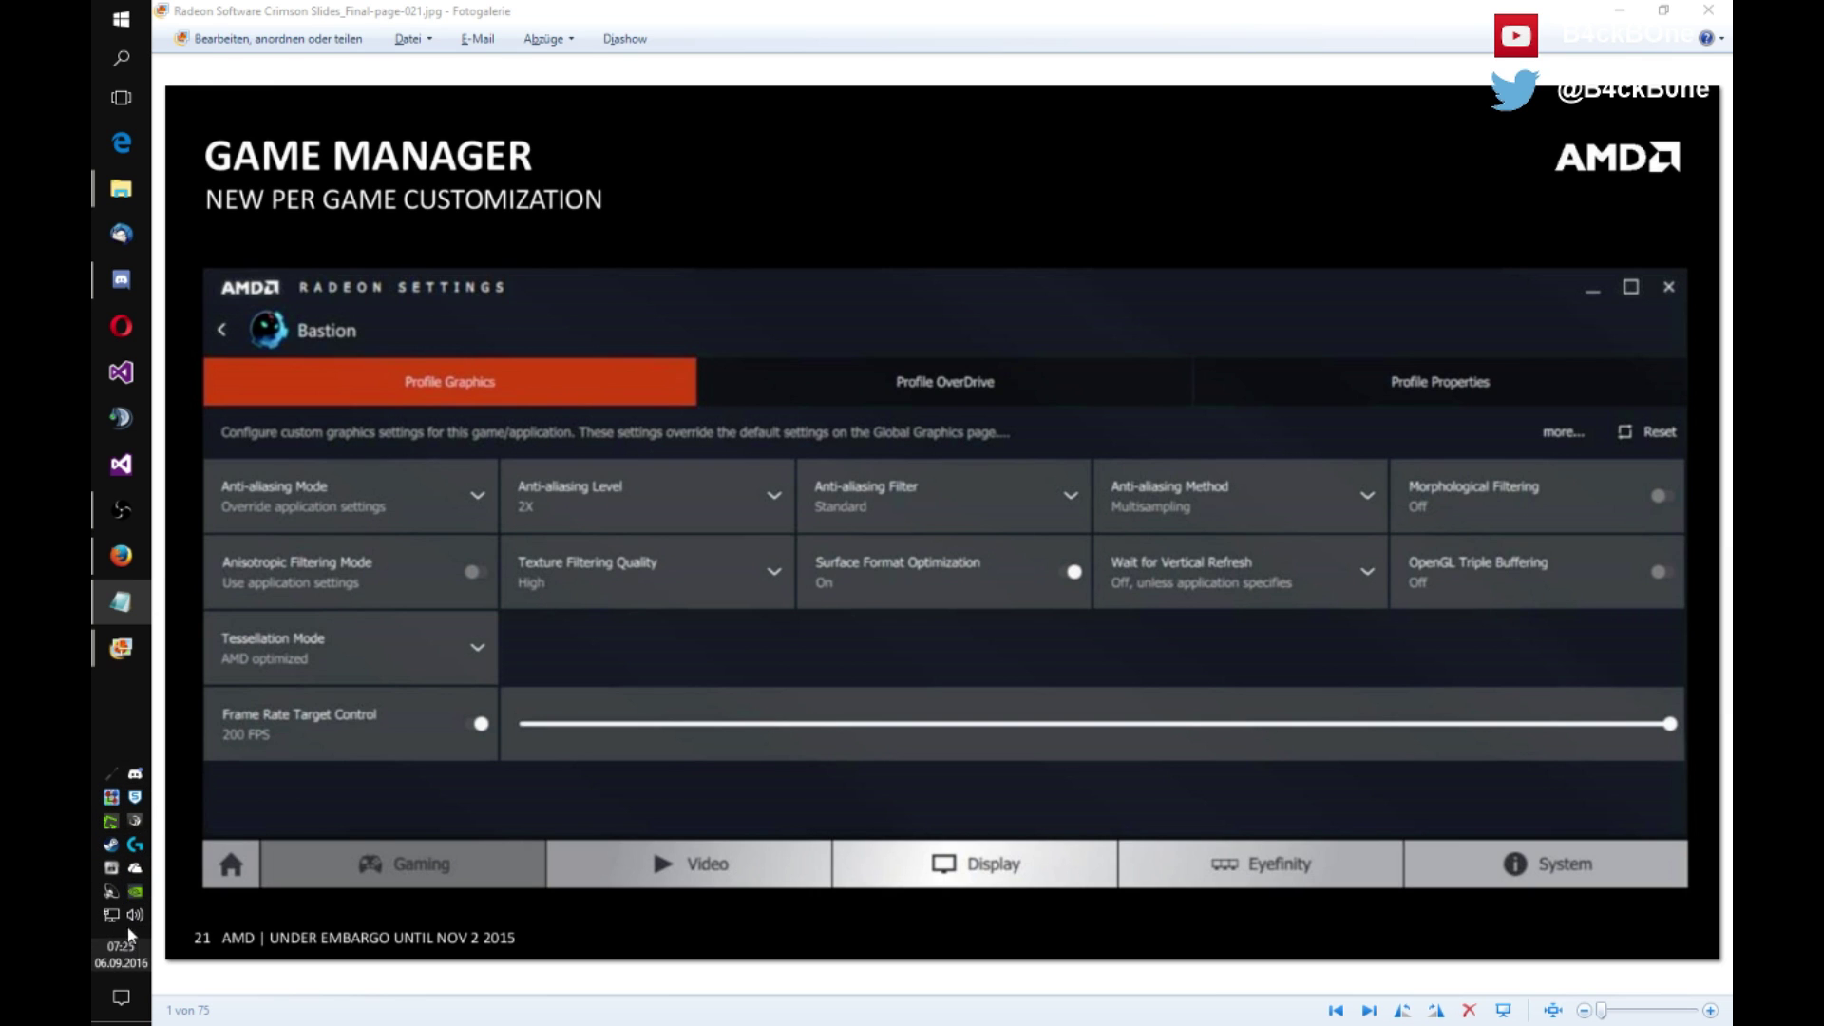
Bring up the NVIDIA tray icon's quick-options menu, then dismiss it and return to the slide.
right_click(135, 891)
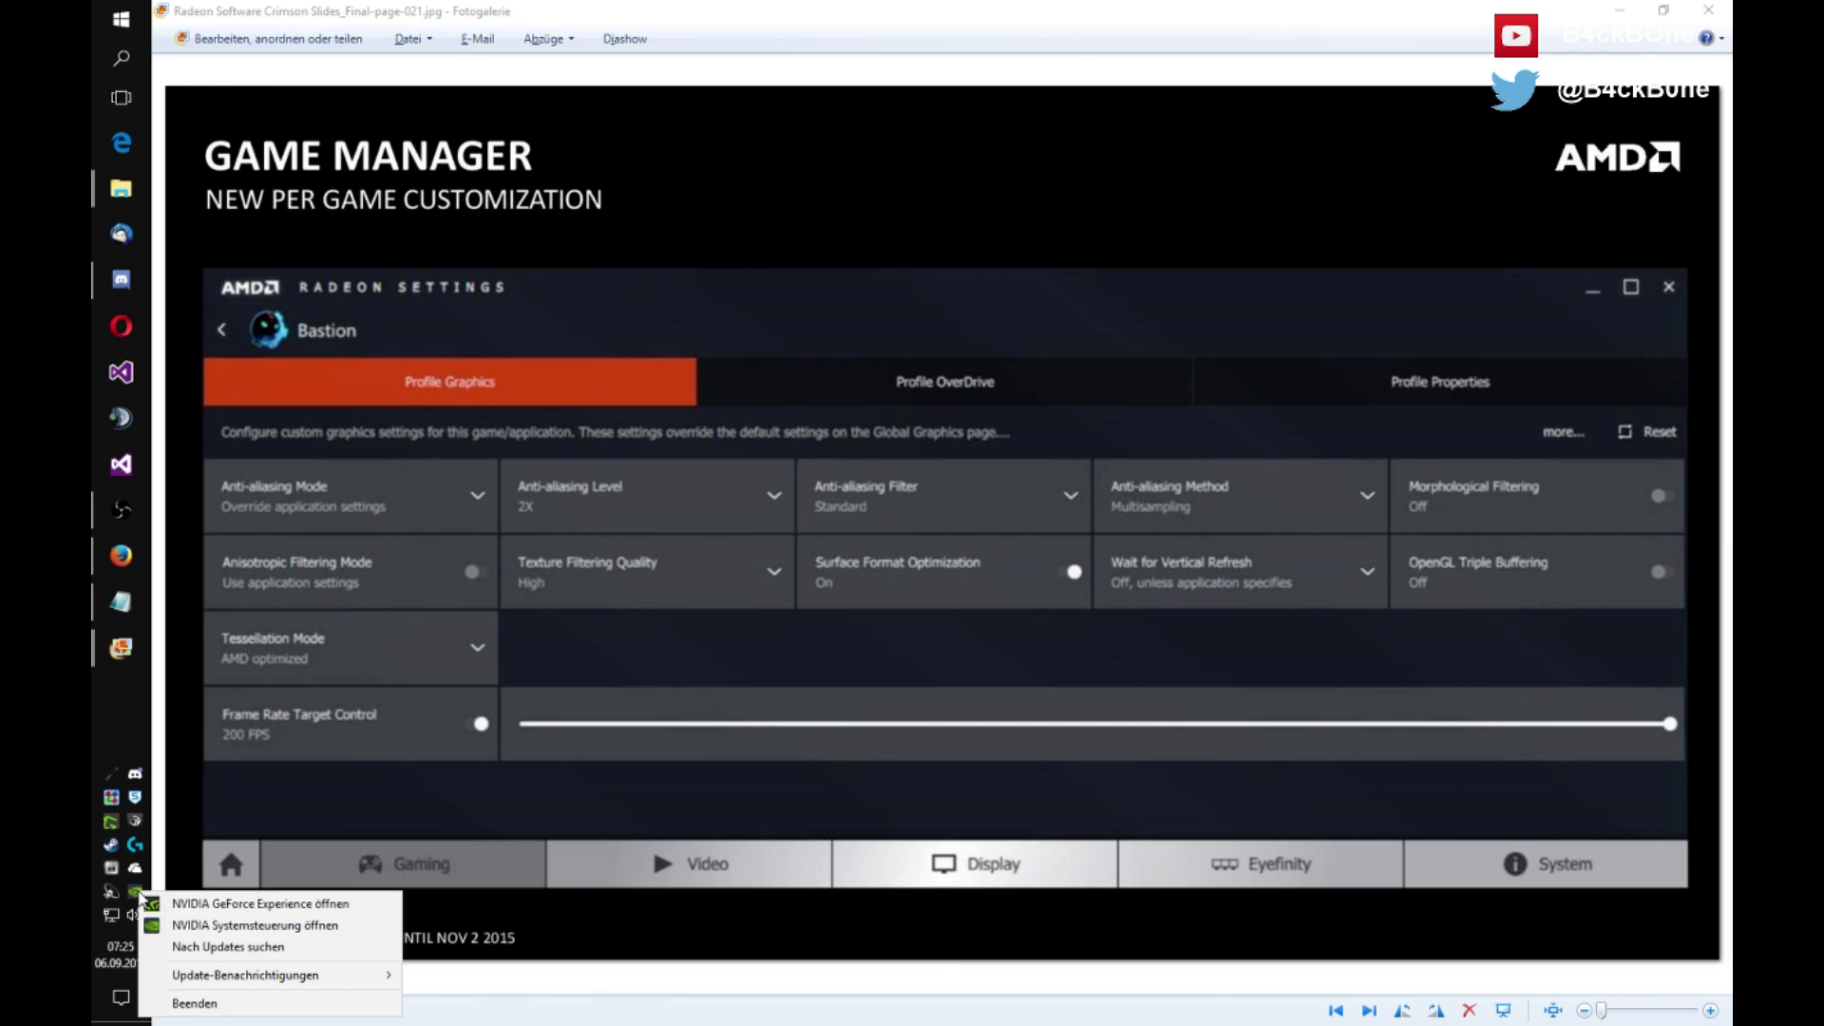
click(716, 253)
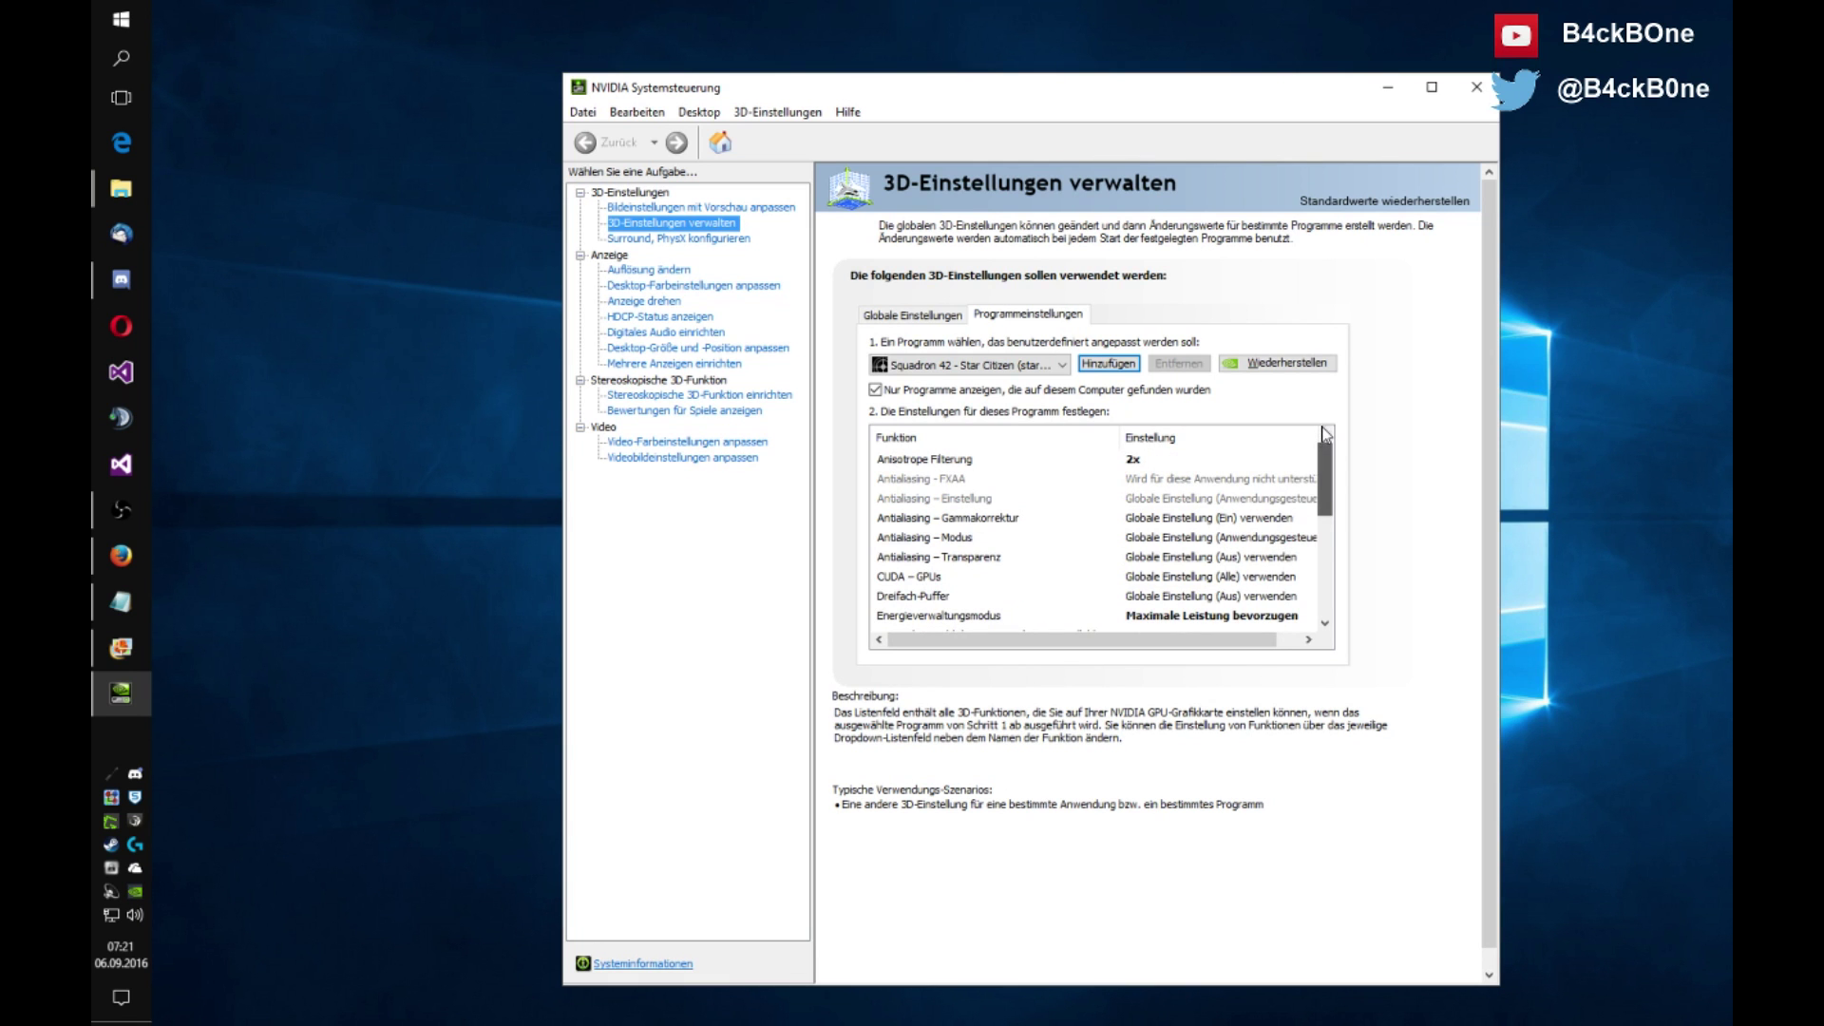
Review the Squadron 42 - Star Citizen profile's 2x anisotropic filtering and Maximale Leistung bevorzugen power mode, then reposition the window.
scroll(1325, 432, down, 5)
scroll(1320, 435, up, 5)
key(alt)
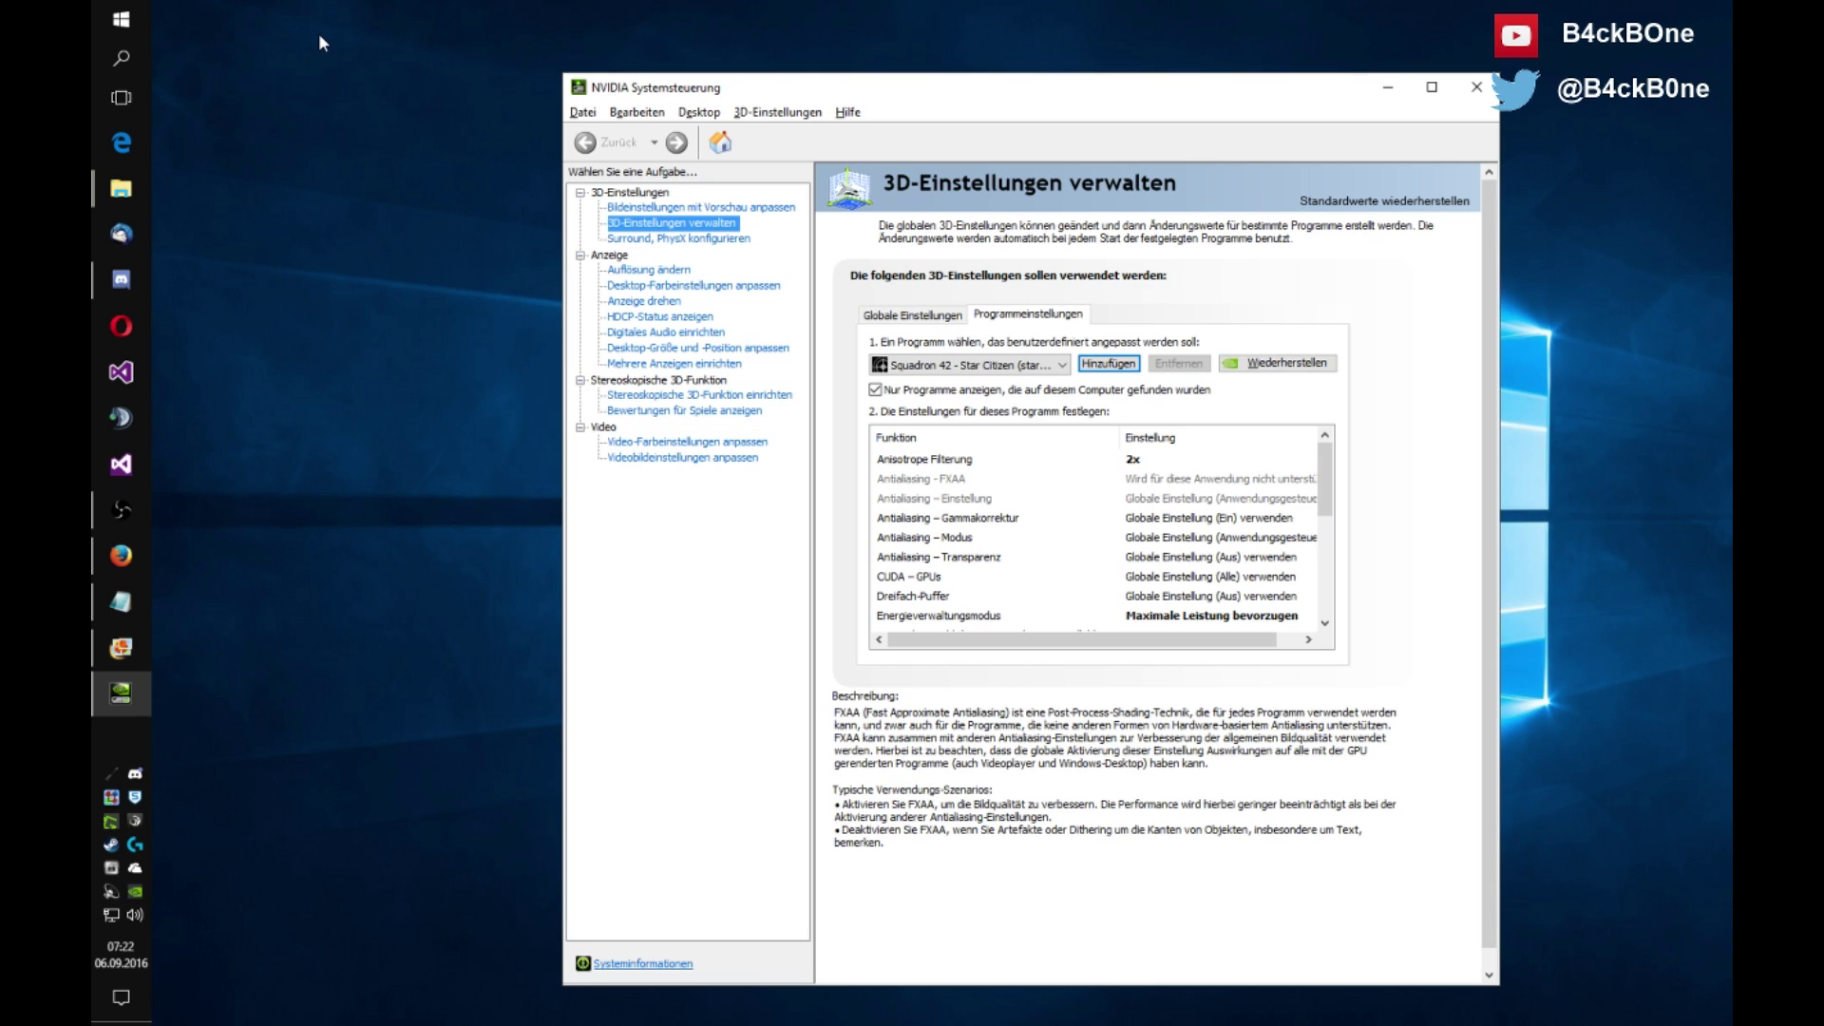
drag(318, 34, 317, 71)
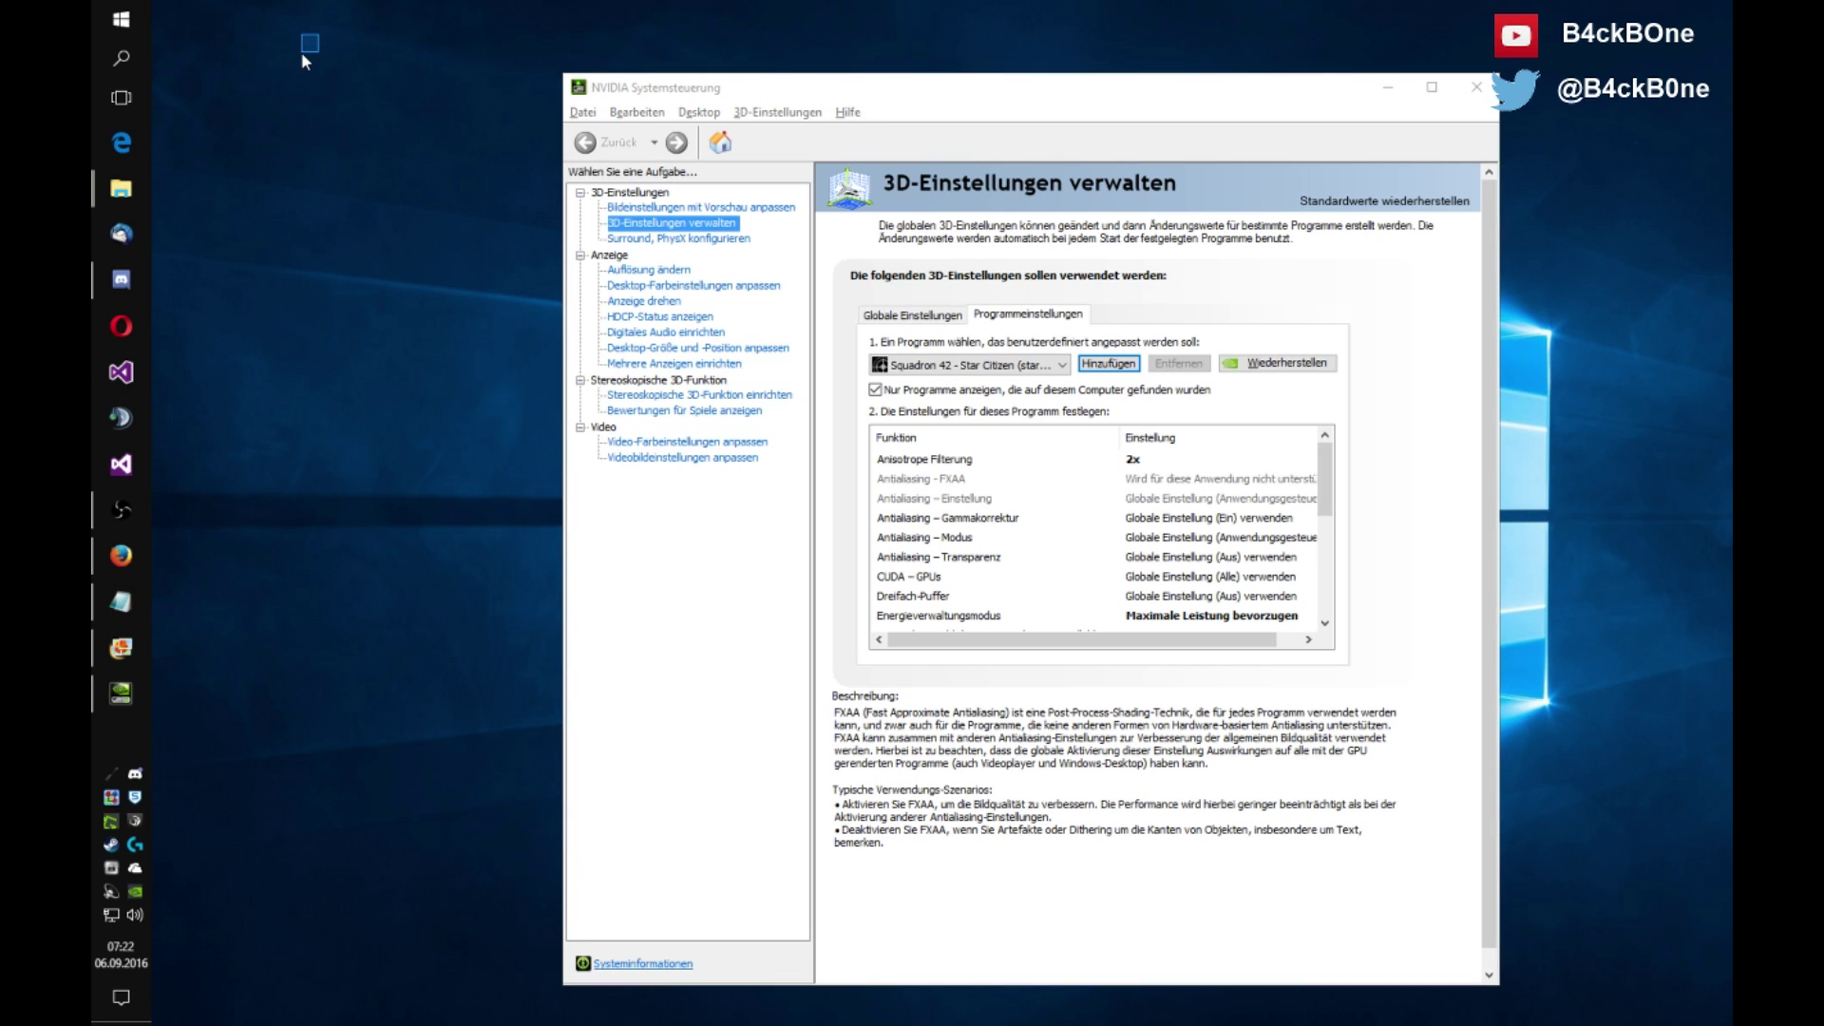